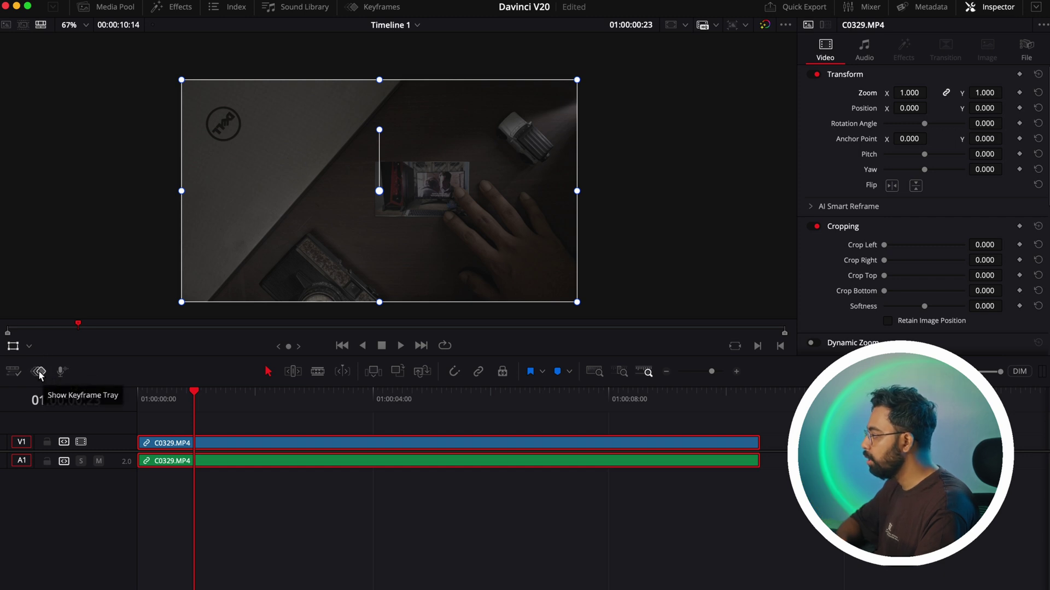
Add Transform keyframes to C0329.MP4 near the start of the clip
left_click(39, 373)
left_click(206, 405)
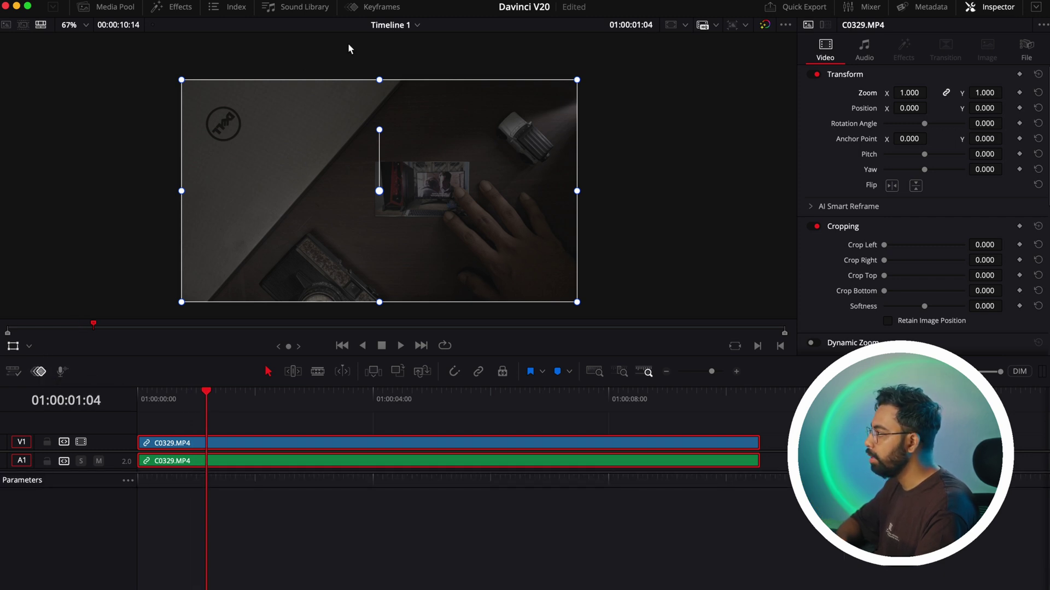
left_click(367, 7)
left_click_drag(218, 399, 195, 426)
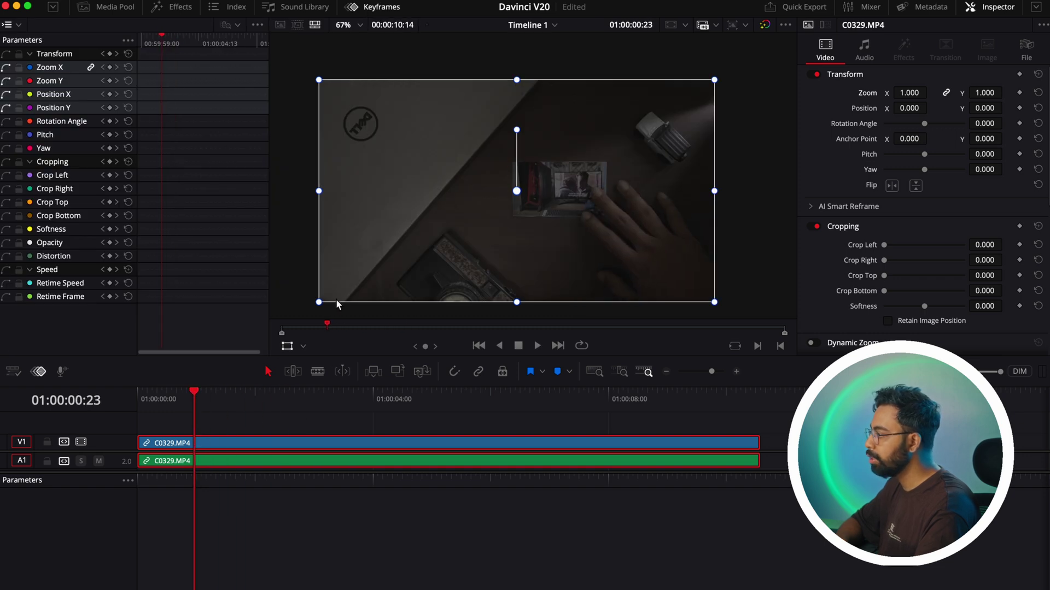
left_click(1020, 74)
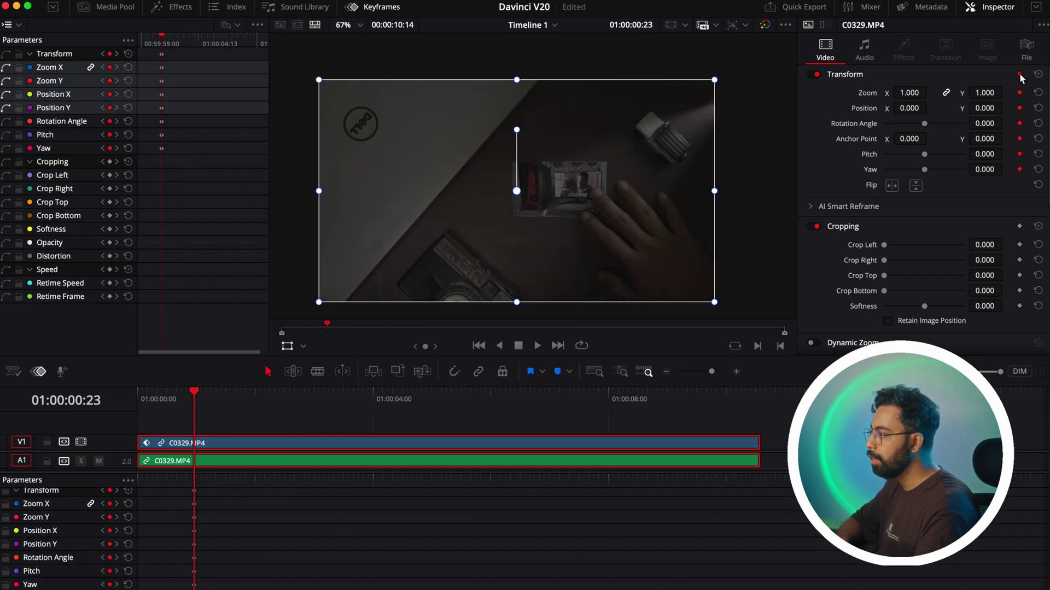
At 01:00:01:22, set Zoom to about 1.8 and shift the image left onto the desk photo
left_click_drag(200, 403, 253, 404)
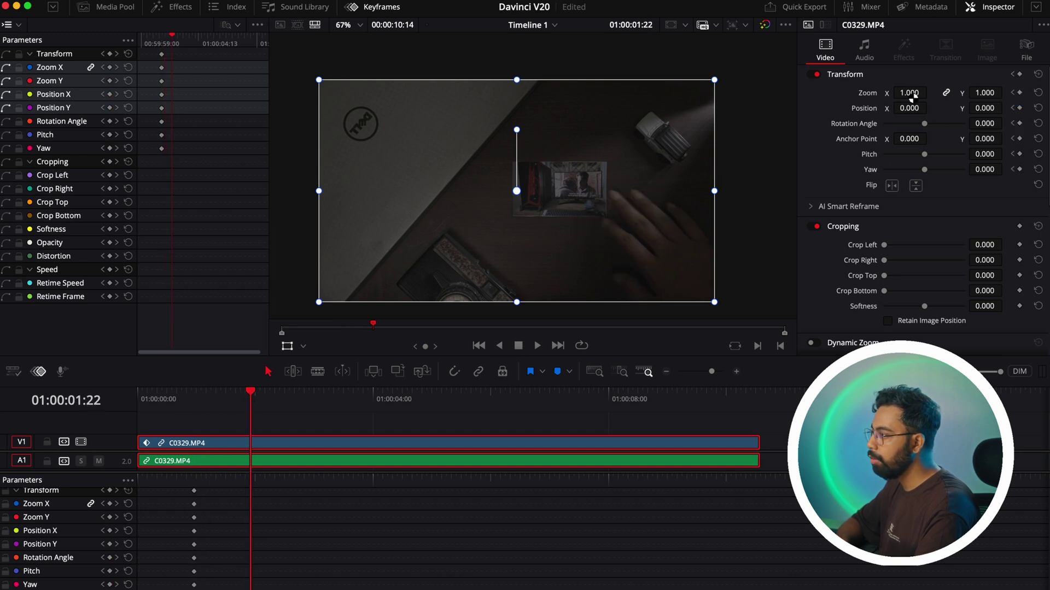
left_click_drag(909, 93, 931, 92)
left_click_drag(584, 218, 518, 217)
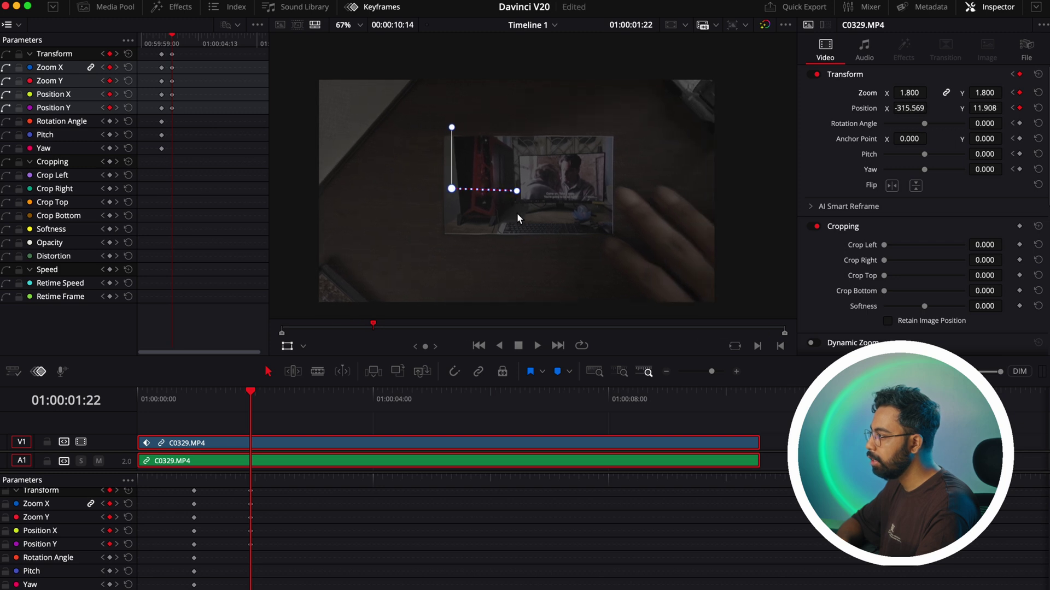
Move the end keyframes earlier to quicken the zoom, then preview the animation
left_click(303, 346)
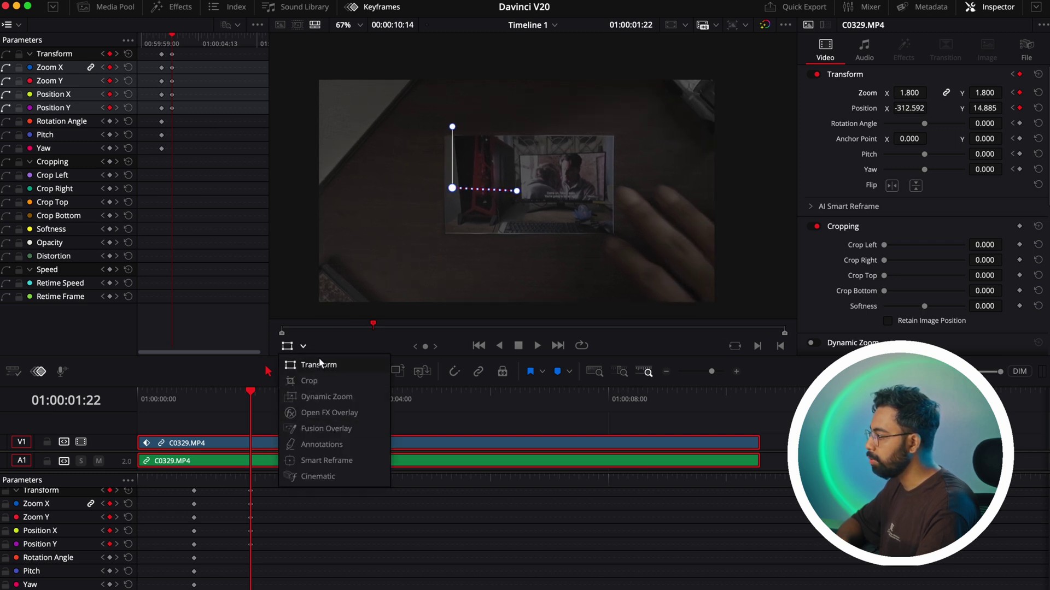
left_click(219, 186)
mouse_move(250, 504)
left_mouse_down()
mouse_move(263, 504)
mouse_move(239, 504)
left_mouse_up()
left_click_drag(254, 439, 240, 412)
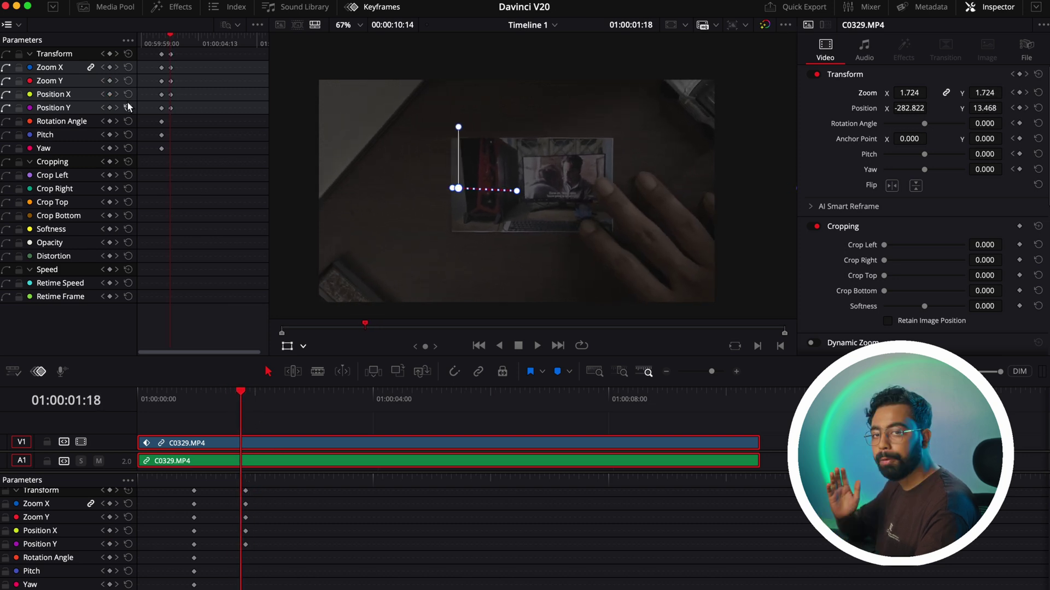
Switch to Keyframe Curves and apply Ease In and Out to the zoom keyframes
left_click(20, 26)
left_click(56, 44)
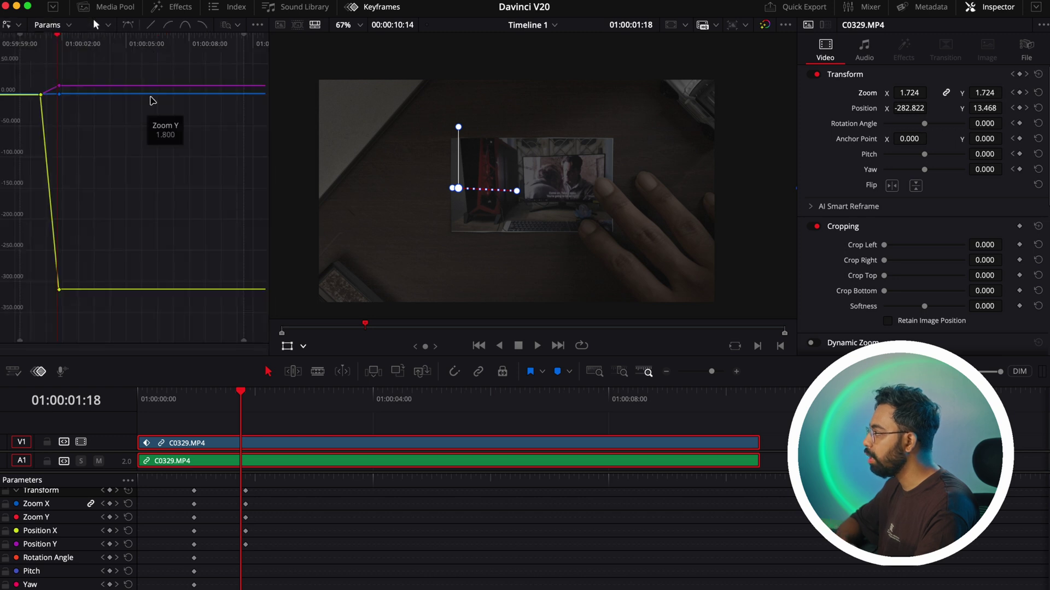
left_click(48, 77)
left_click_drag(48, 78, 27, 330)
left_click(186, 26)
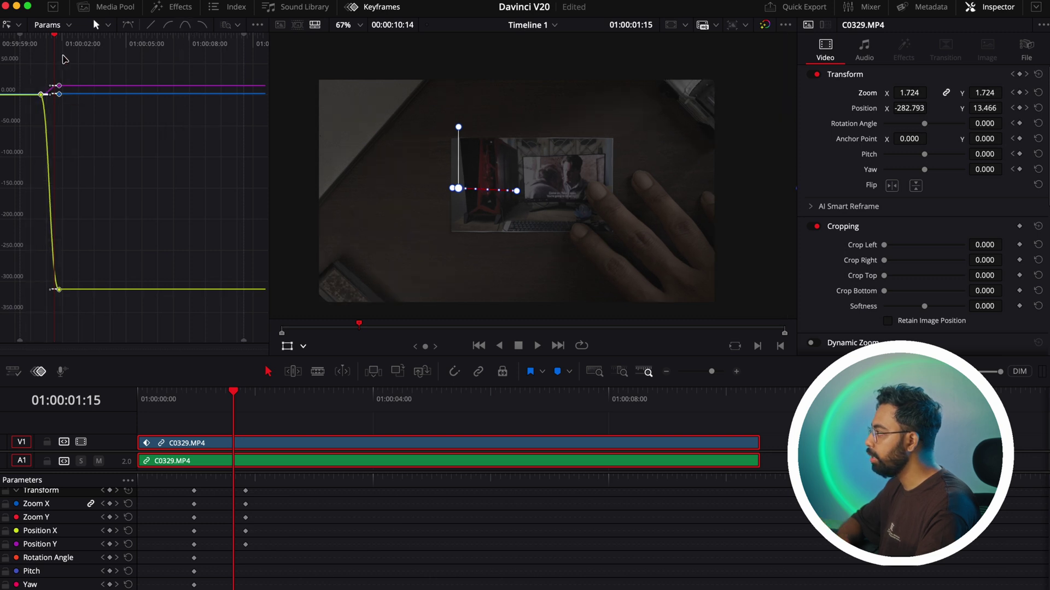
Stretch the curve graph's time axis and return to before the zoom starts
left_click(45, 44)
left_click(236, 25)
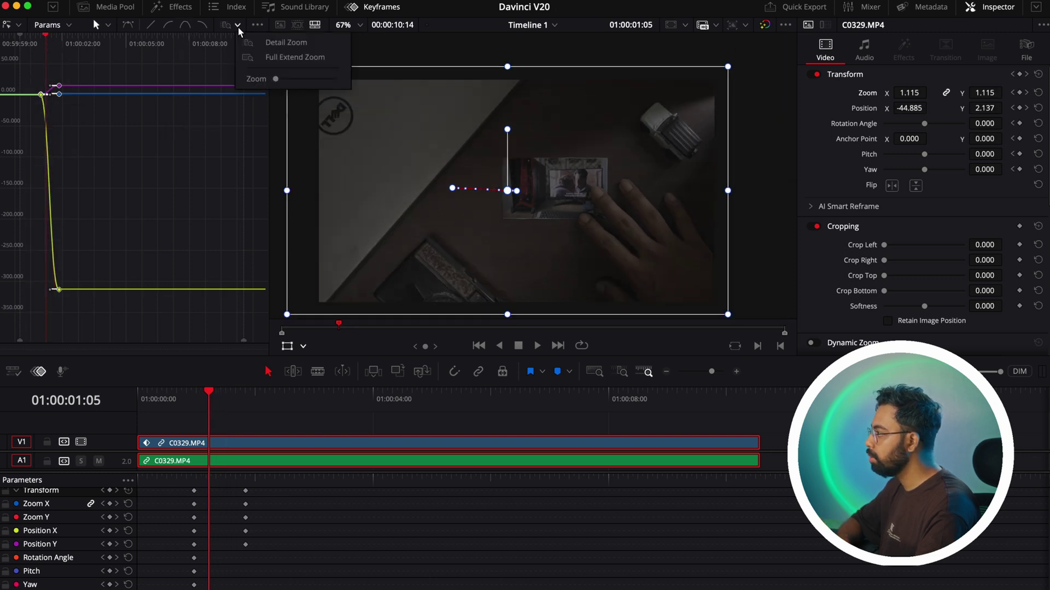
left_click_drag(277, 83, 319, 80)
left_click(138, 57)
left_click_drag(139, 56, 103, 56)
Play the zoom, undo to compare the linear motion, then redo the easing
key("space")
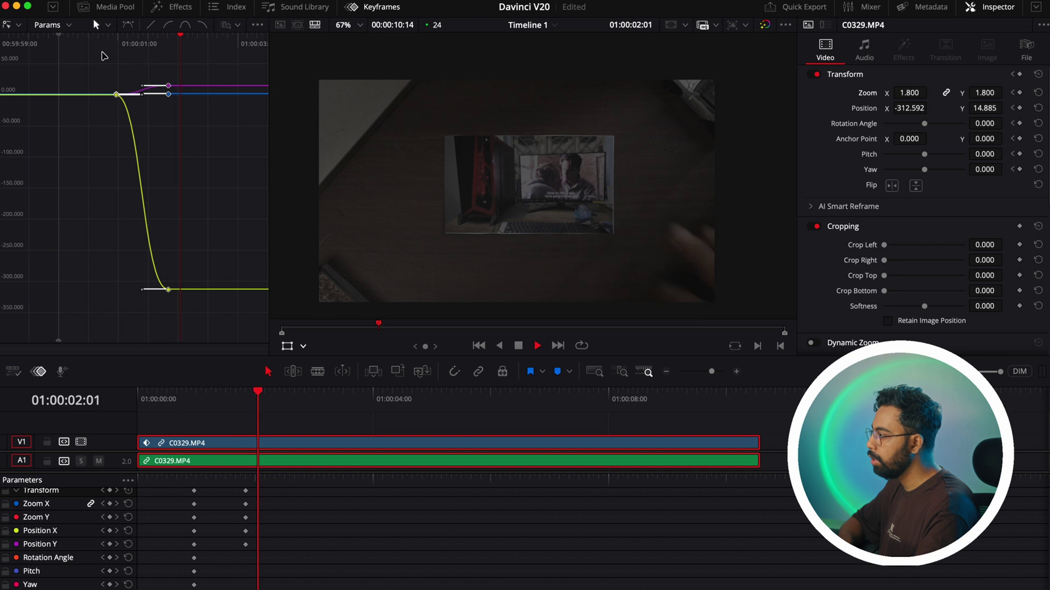
key("ctrl+z")
key("space")
key("space")
key("ctrl+shift+z")
key("space")
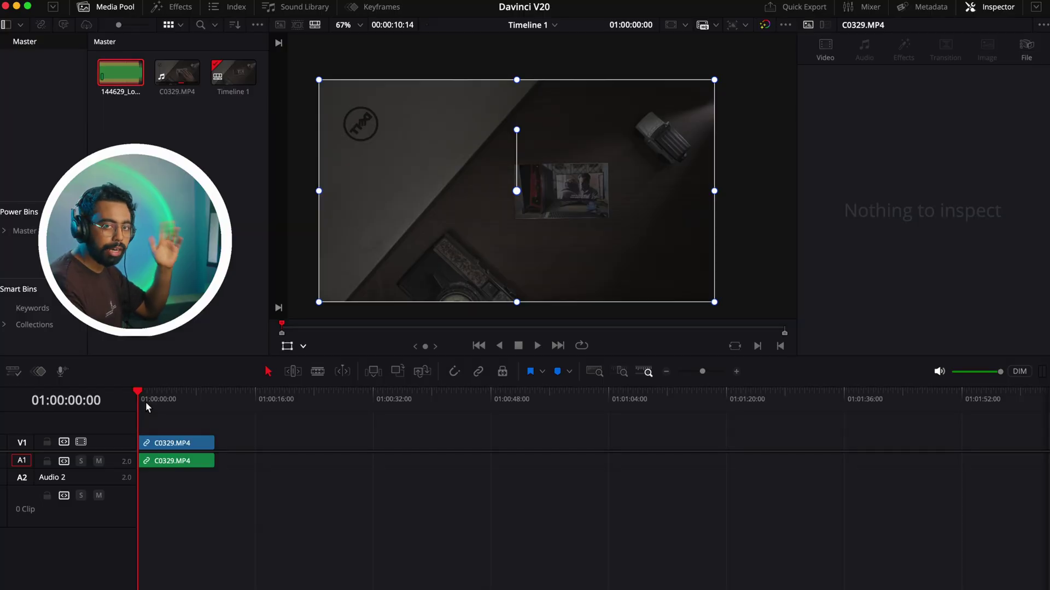
Place the Low Lands music on Audio 2 and fit the whole timeline into view
left_click_drag(120, 73, 333, 504)
key("super+minus")
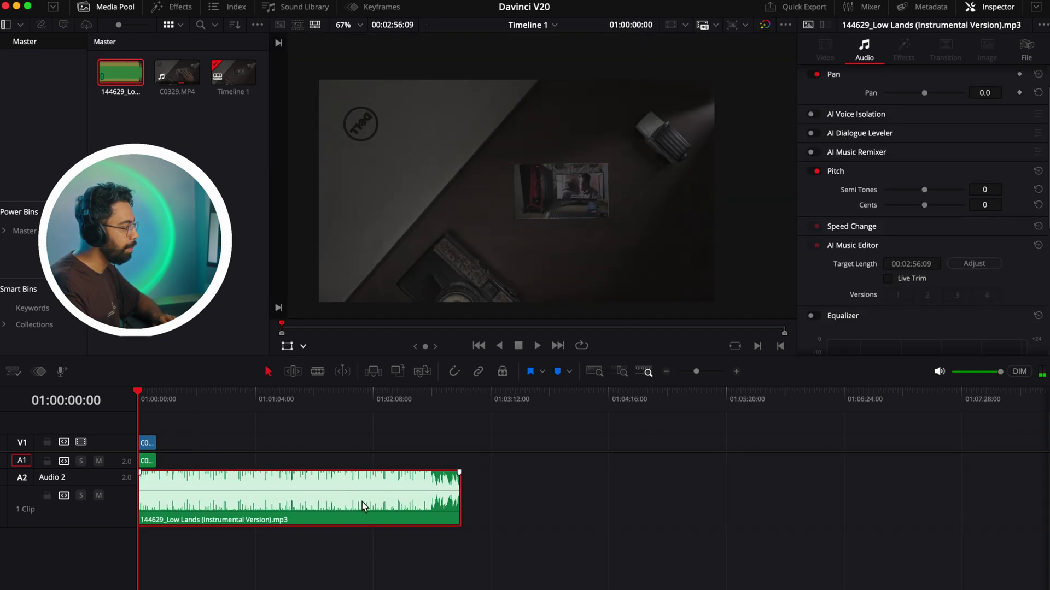
scroll(834, 205, "down", 1)
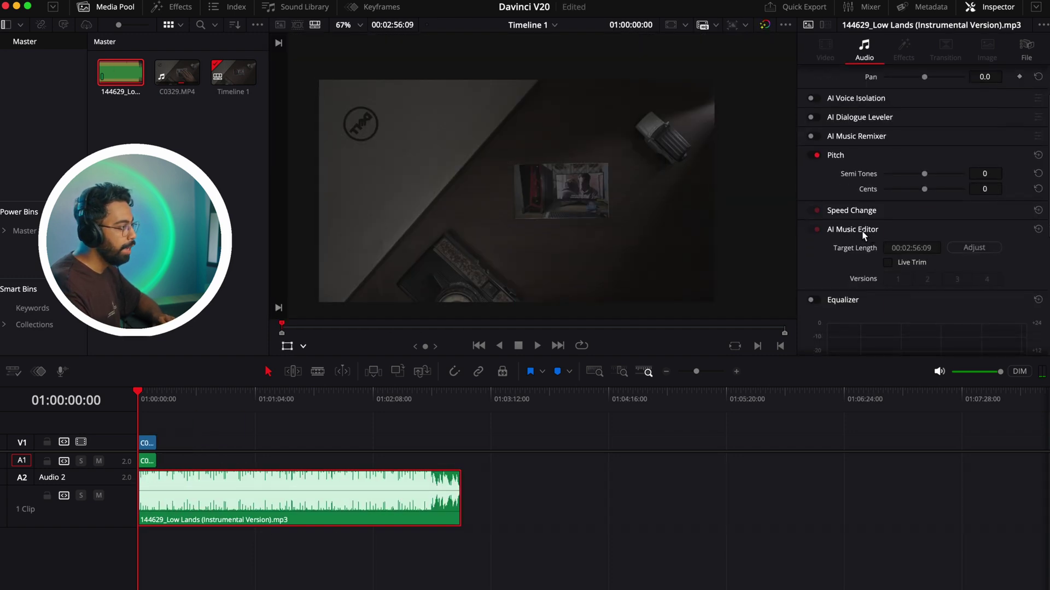
left_click(266, 406)
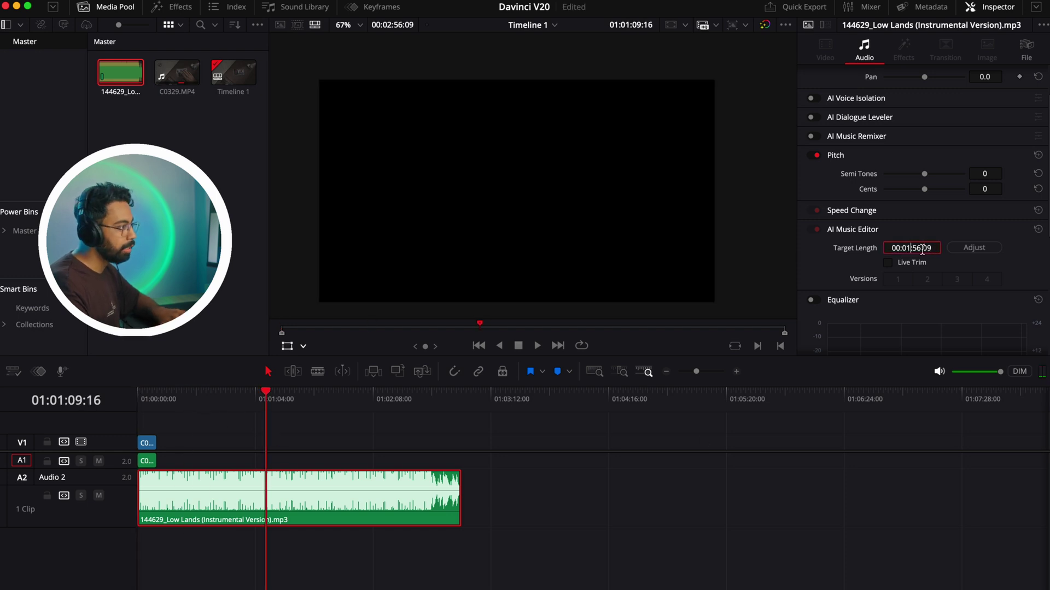
Set the AI Music Editor Target Length to 00:01:00:00 and adjust the music to it
key("BackSpace")
key("BackSpace")
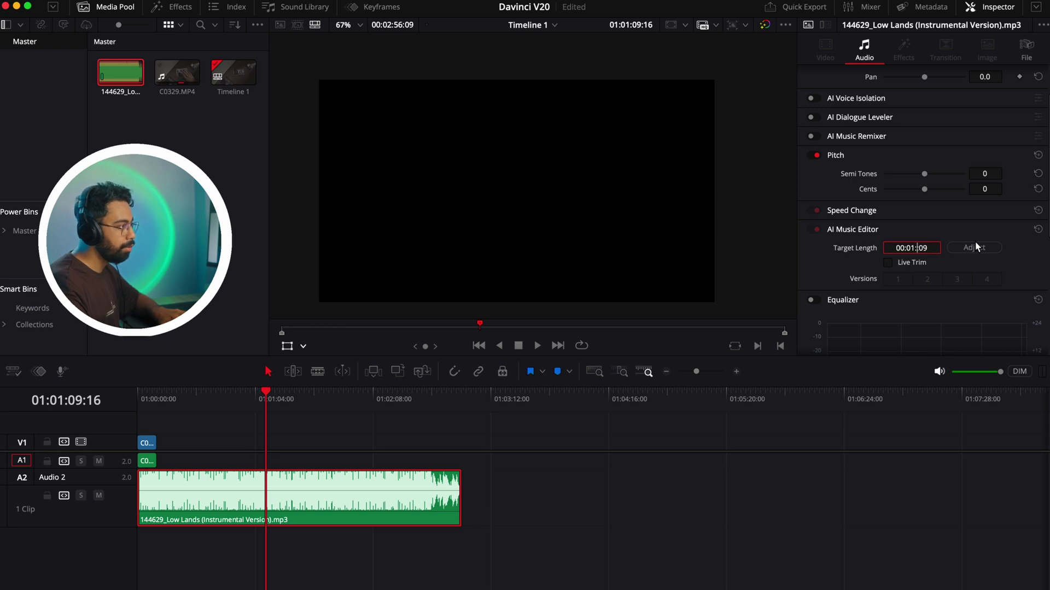
type("0")
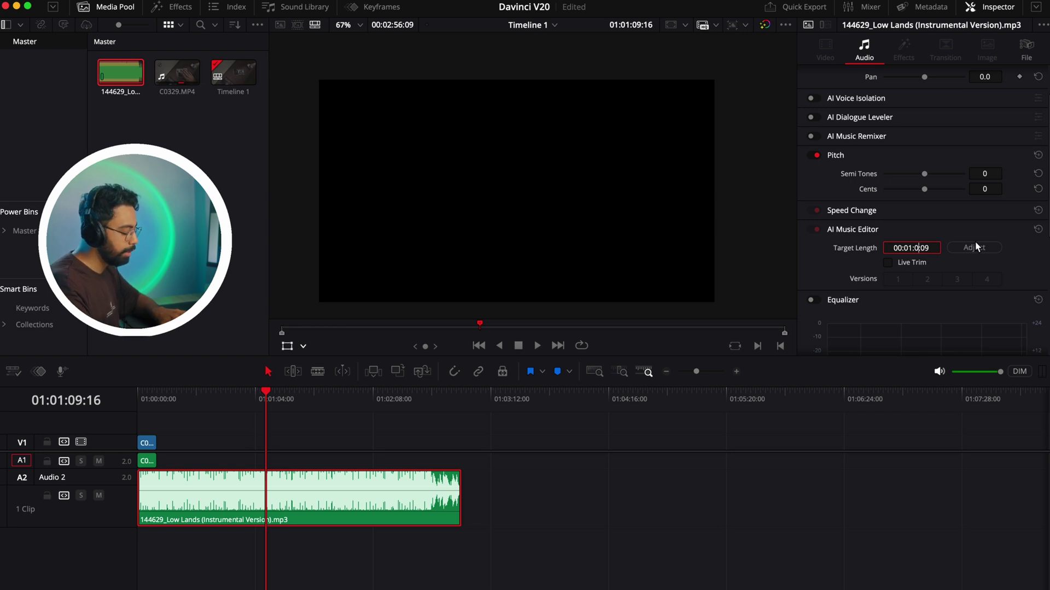
type("0")
key("Return")
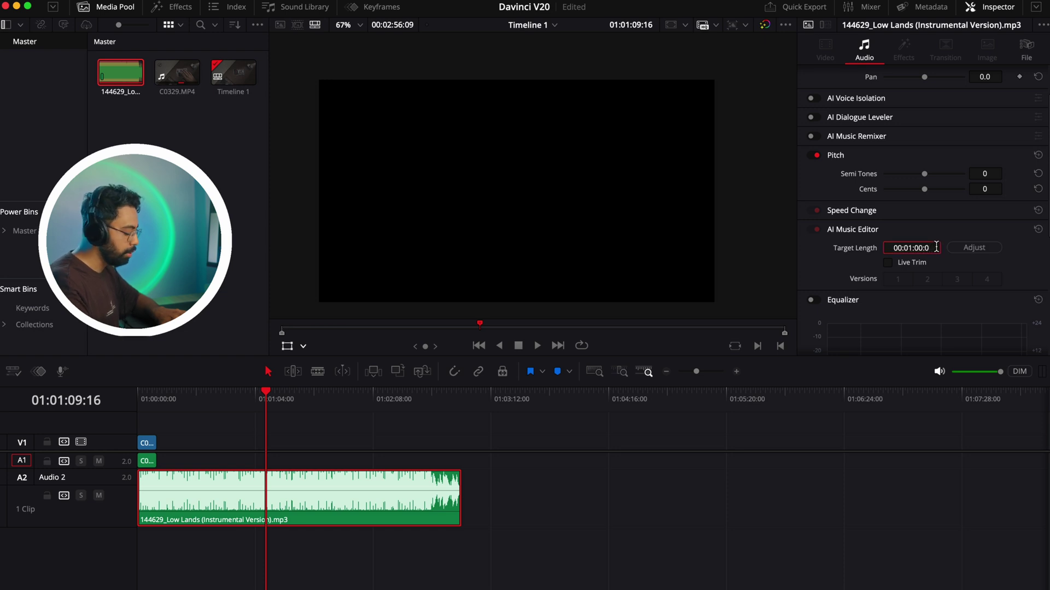
left_click(981, 249)
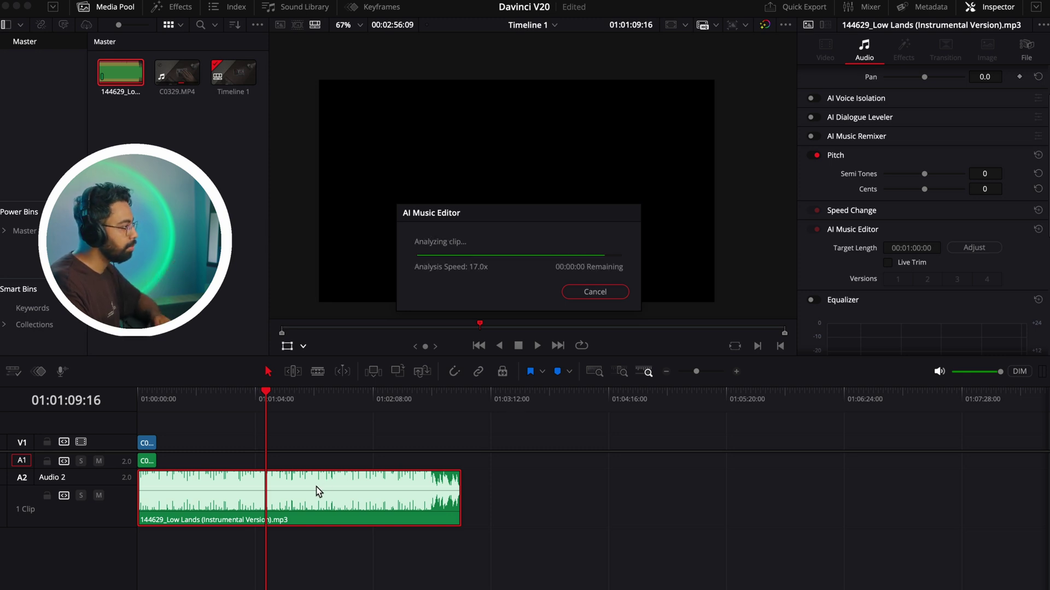
left_click(459, 426)
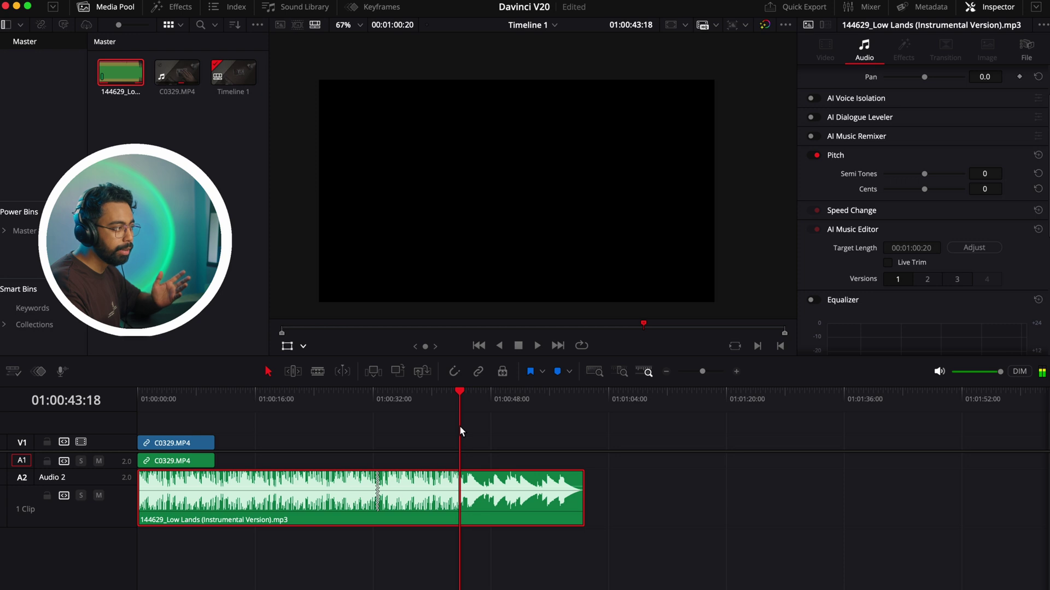
Play the re-edited music, then trim the clip's end back to 00:00:32:00 with Live Trim
key("space")
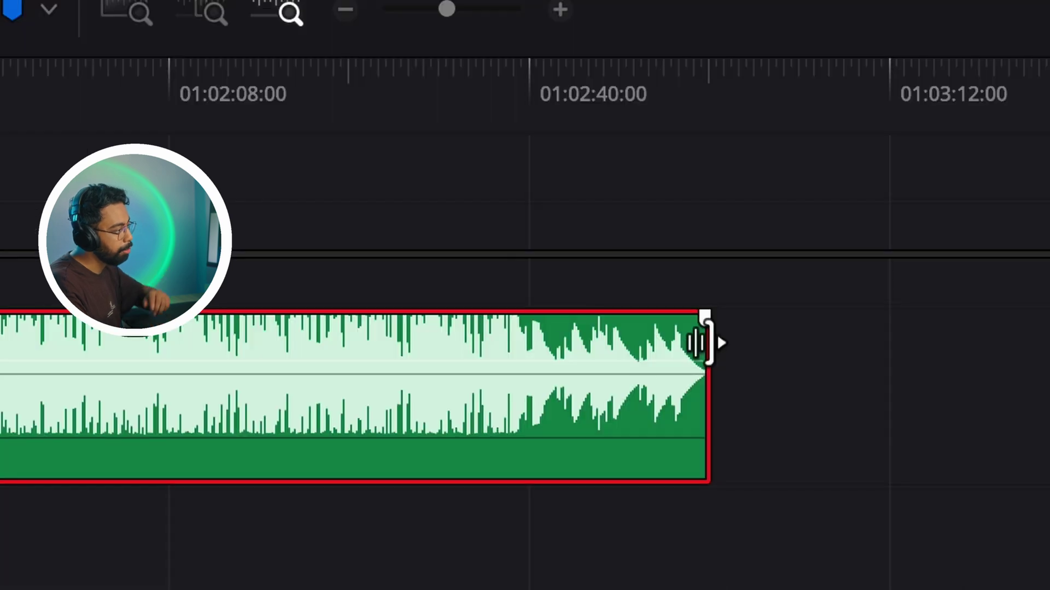
left_click_drag(705, 342, 0, 333)
left_click_drag(314, 478, 245, 490)
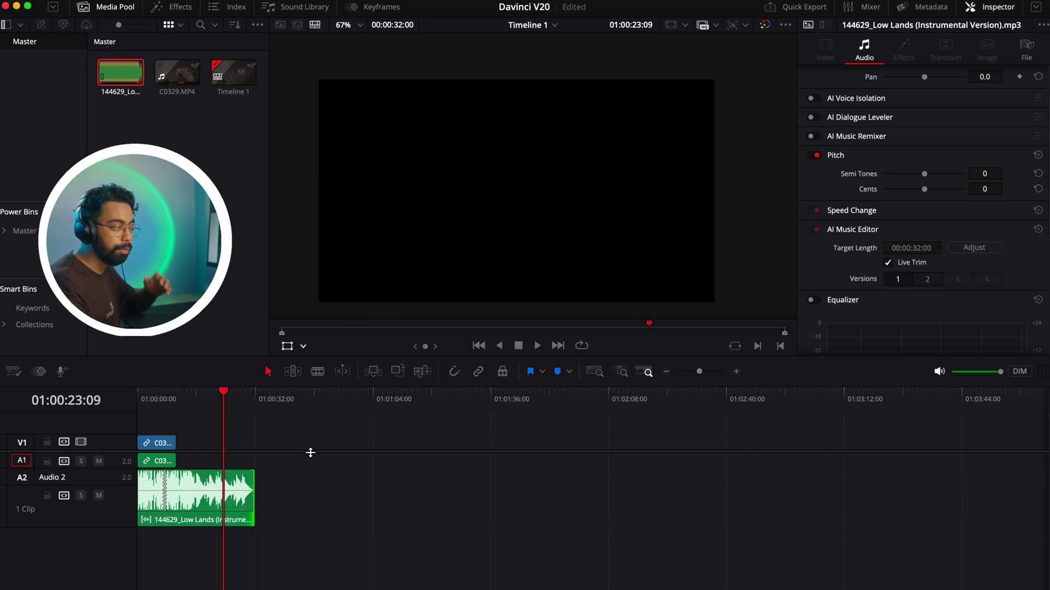
scroll(350, 449, "up", 2)
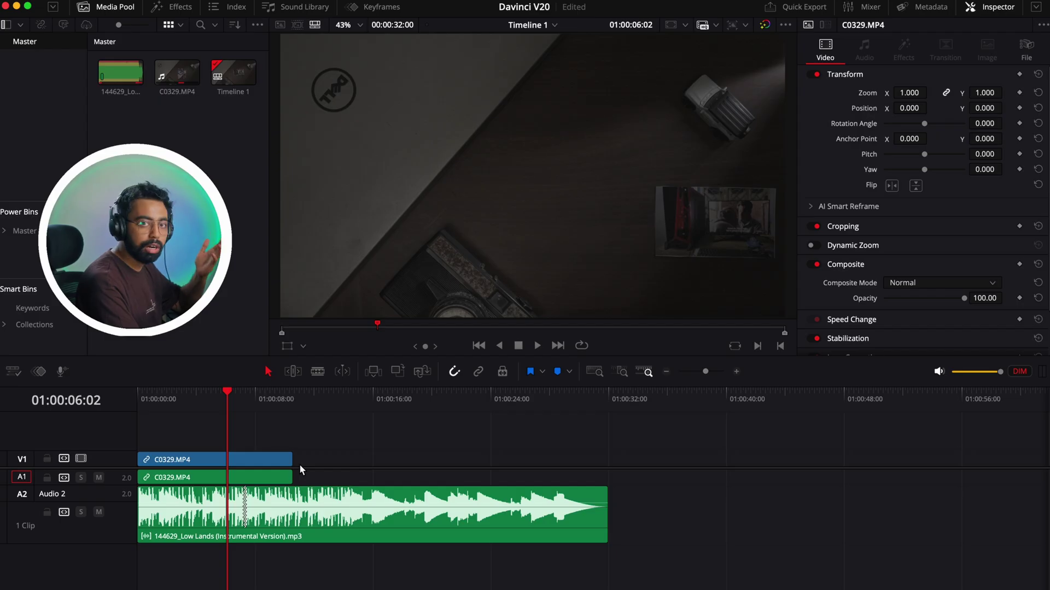
Turn on Show Music Beats for the Low Lands clip on Audio 2
left_click(284, 529)
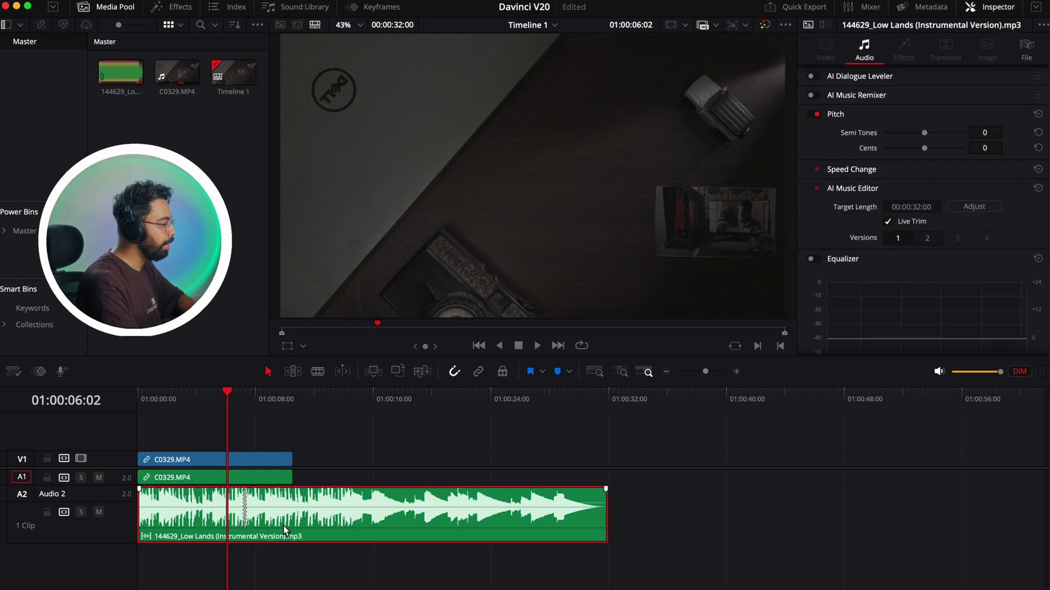
right_click(283, 528)
left_click(330, 515)
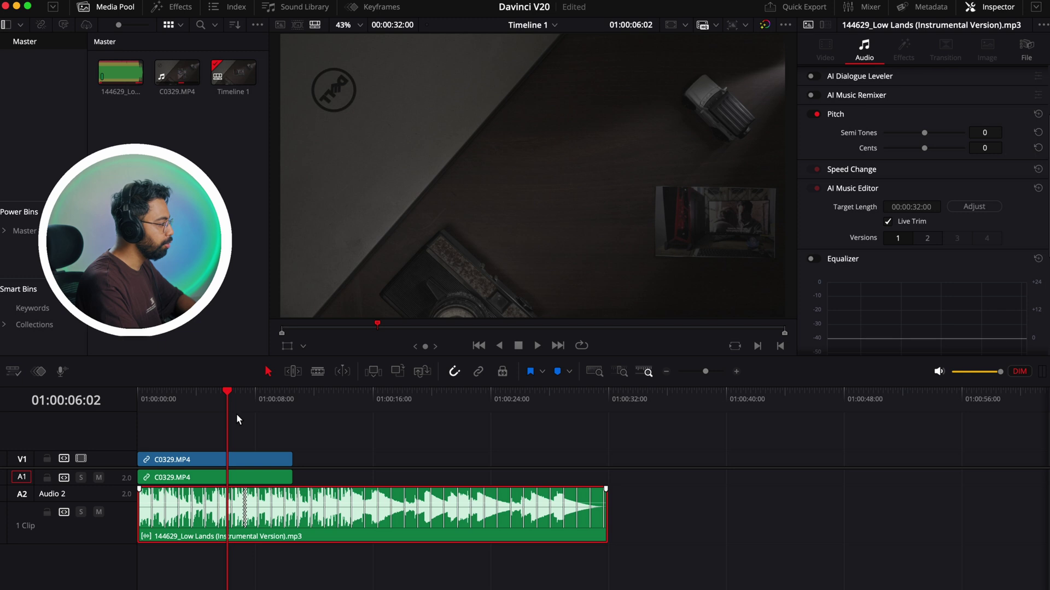
Trim the end of C0329.MP4 to snap to a music beat and play the edit
left_click(345, 429)
key("super+equal")
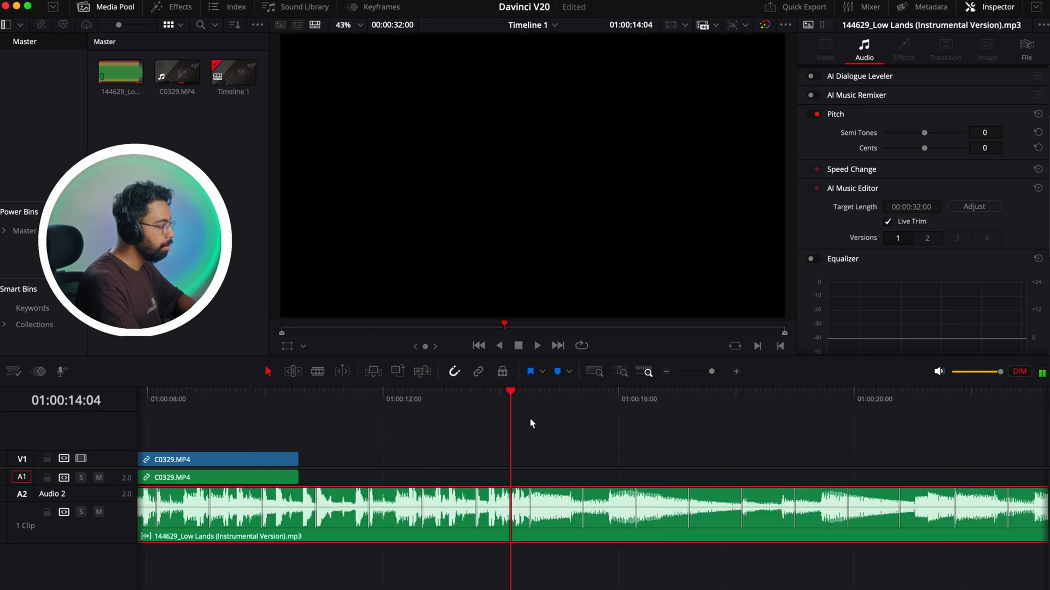
left_click_drag(529, 420, 494, 450)
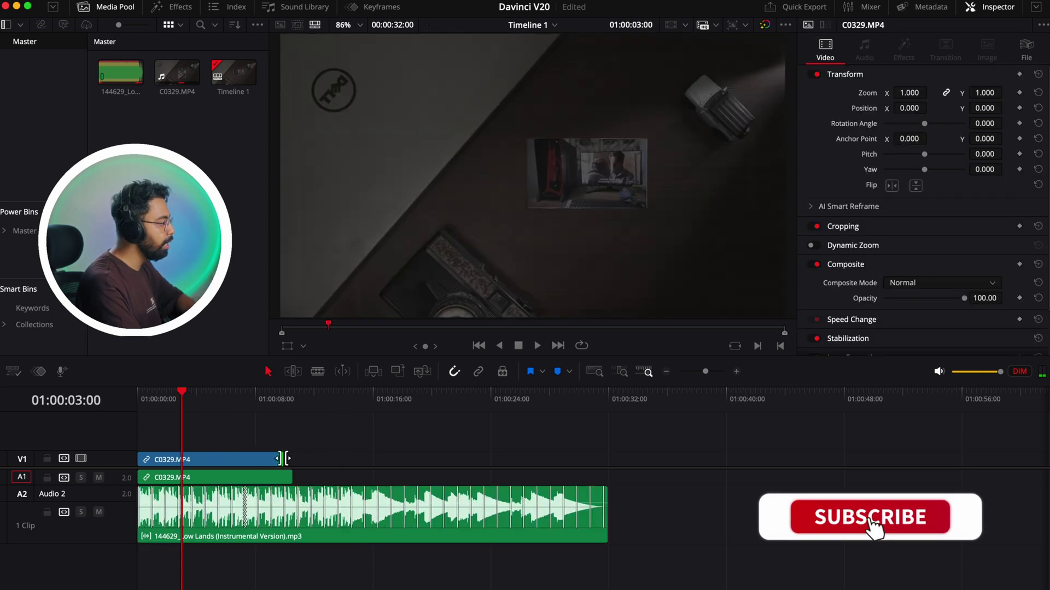
left_click_drag(283, 458, 191, 472)
key("super+equal")
key("space")
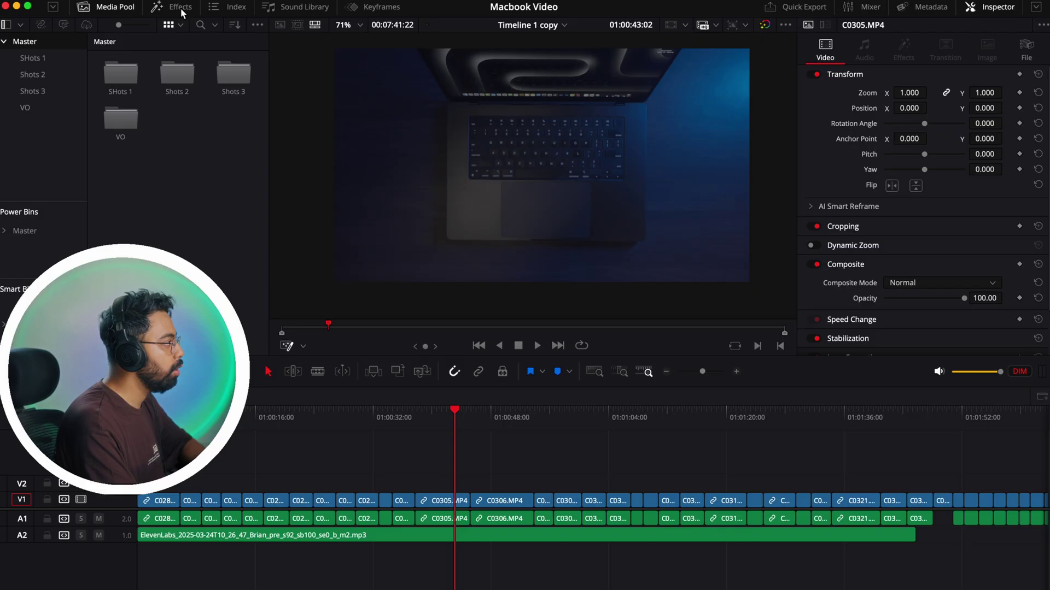
Add a Text+ title on V2 and paste the MacBook paragraph over its placeholder text
left_click(173, 7)
left_click_drag(156, 213, 481, 484)
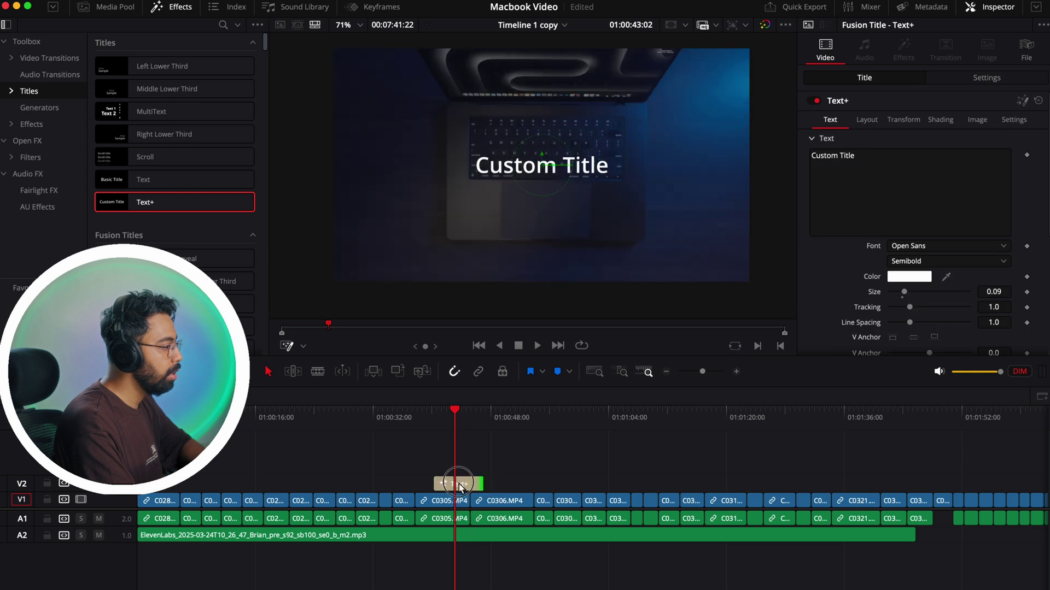
left_click(885, 175)
key("super+v")
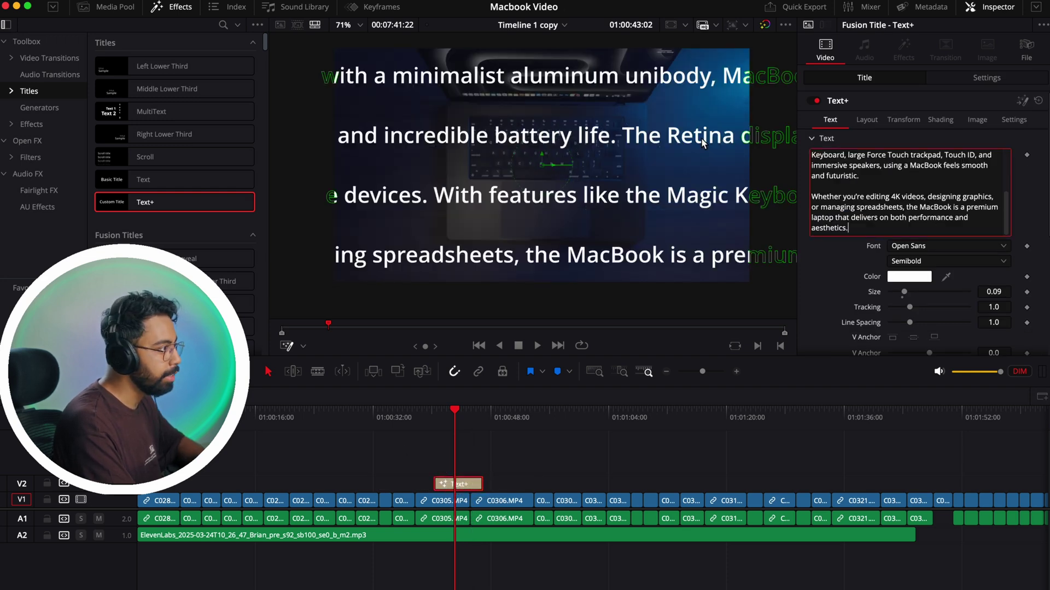
Shrink the title's text Size to about 0.0192
scroll(626, 173, "down", 2)
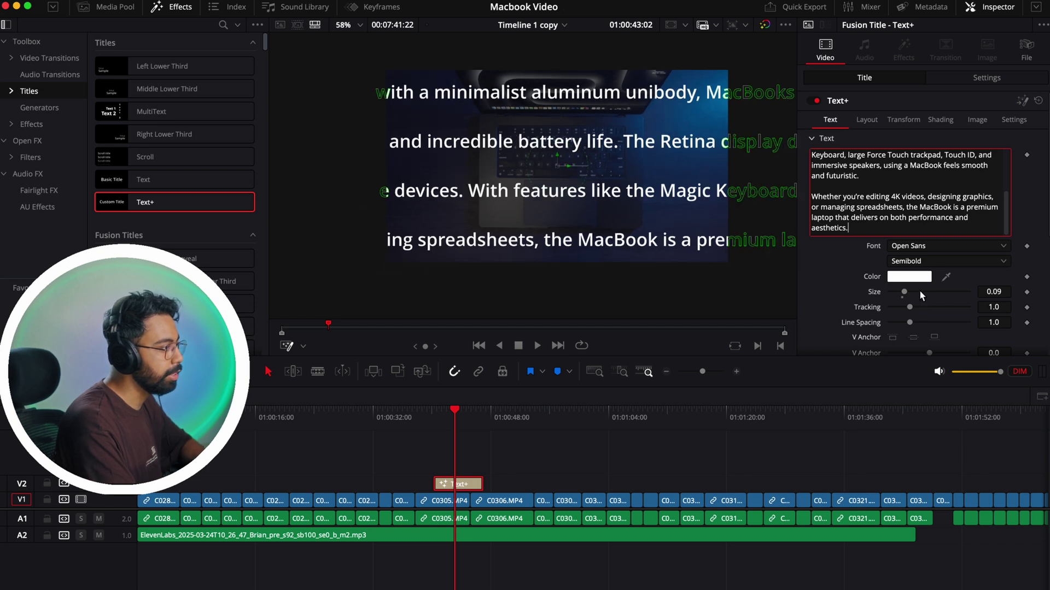
left_click_drag(993, 292, 536, 284)
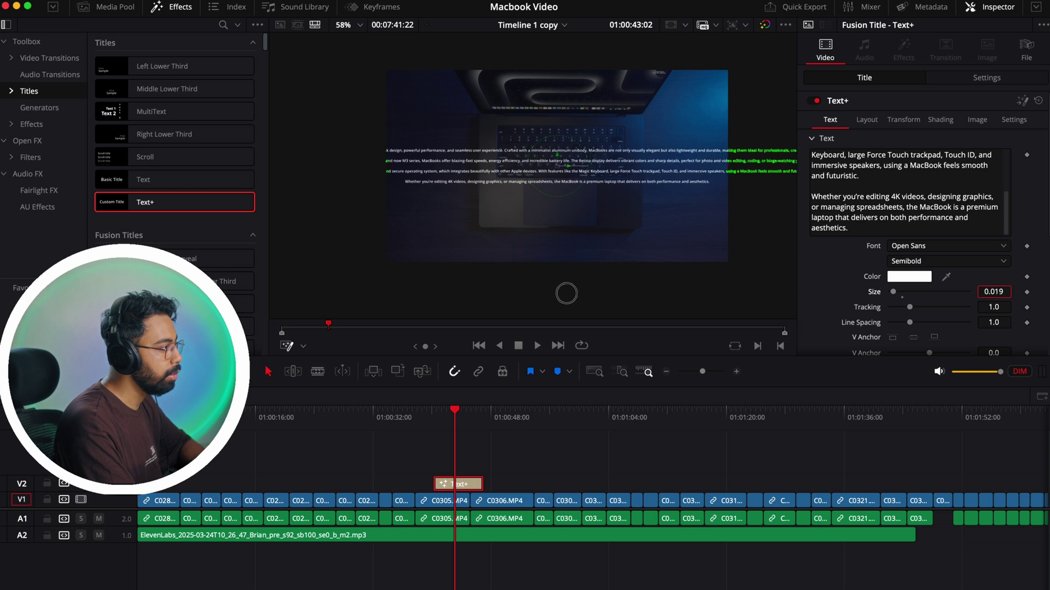
scroll(556, 211, "up", 1)
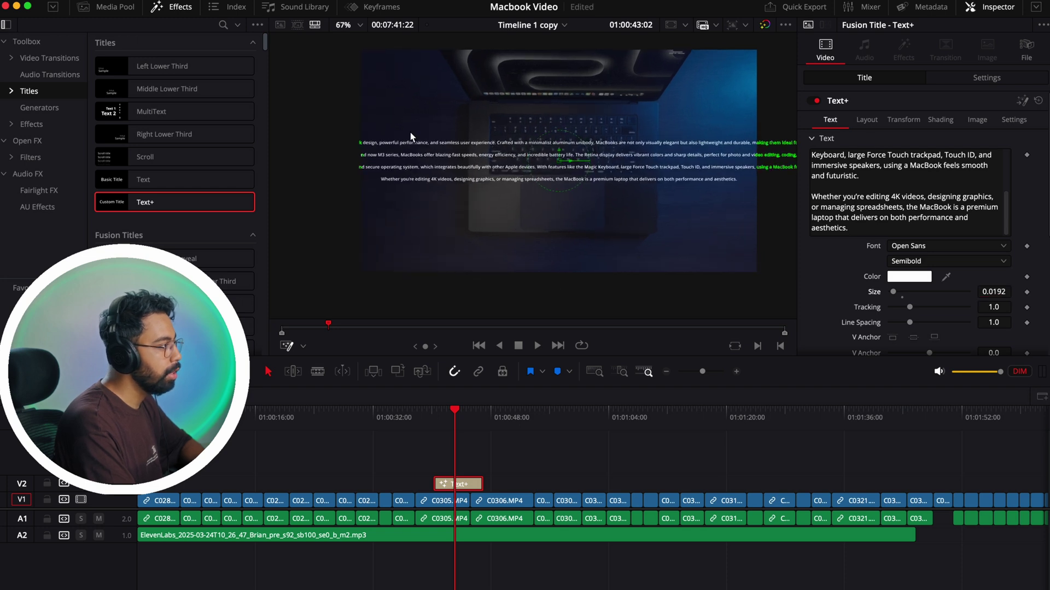
Set the title's layout Type to Text Box with wrapping, and show the Fusion Overlay
left_click(873, 121)
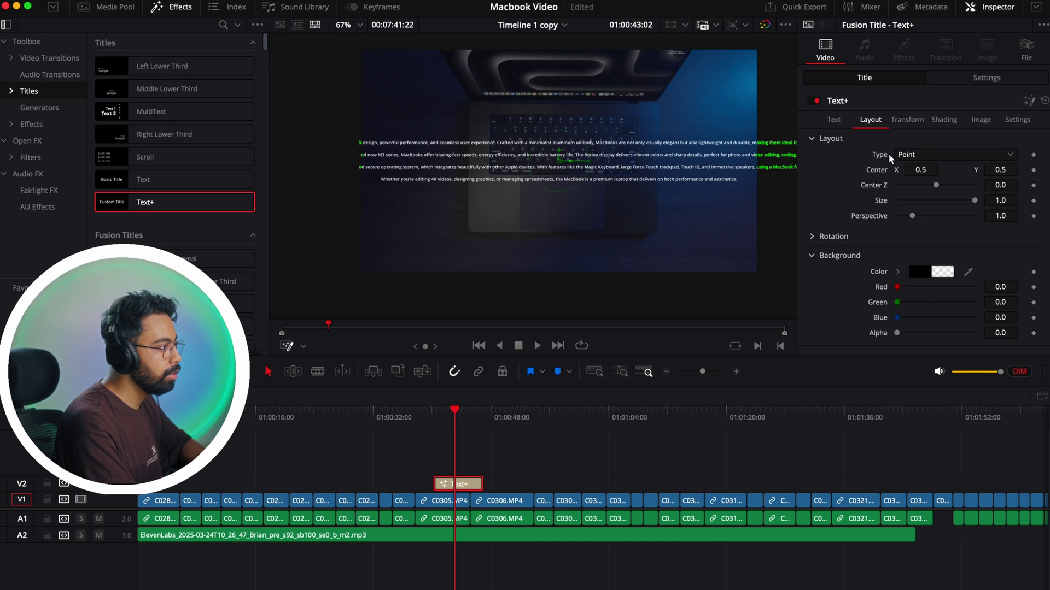
left_click(929, 159)
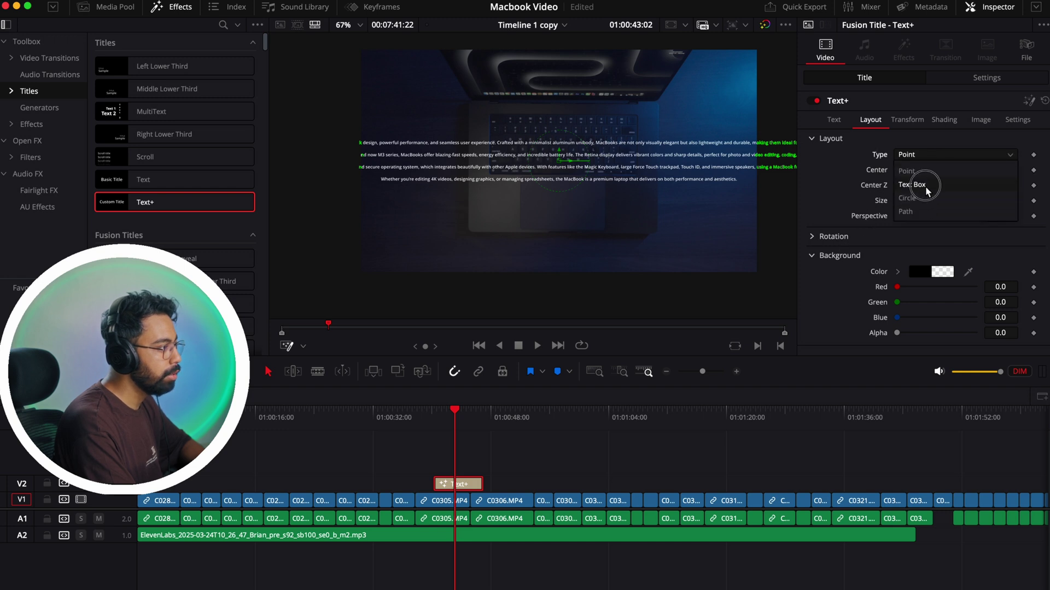
left_click(918, 184)
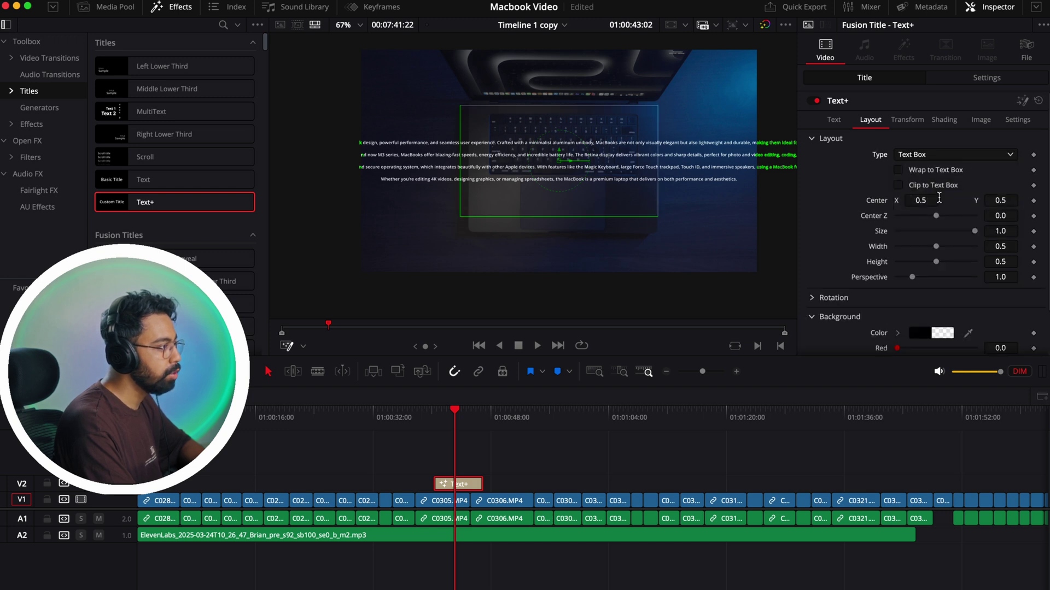
left_click(898, 170)
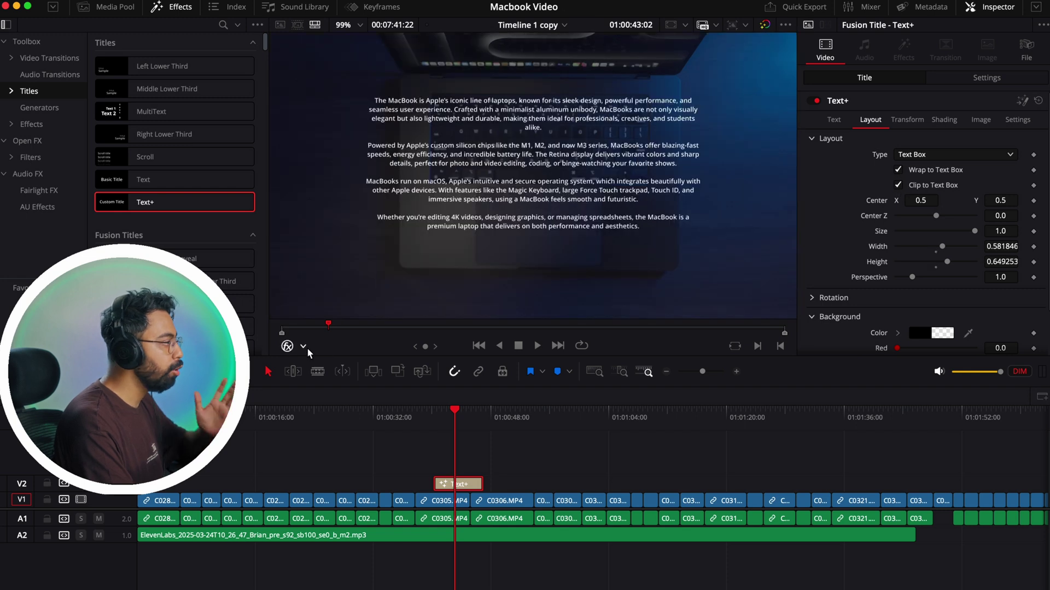
left_click(303, 346)
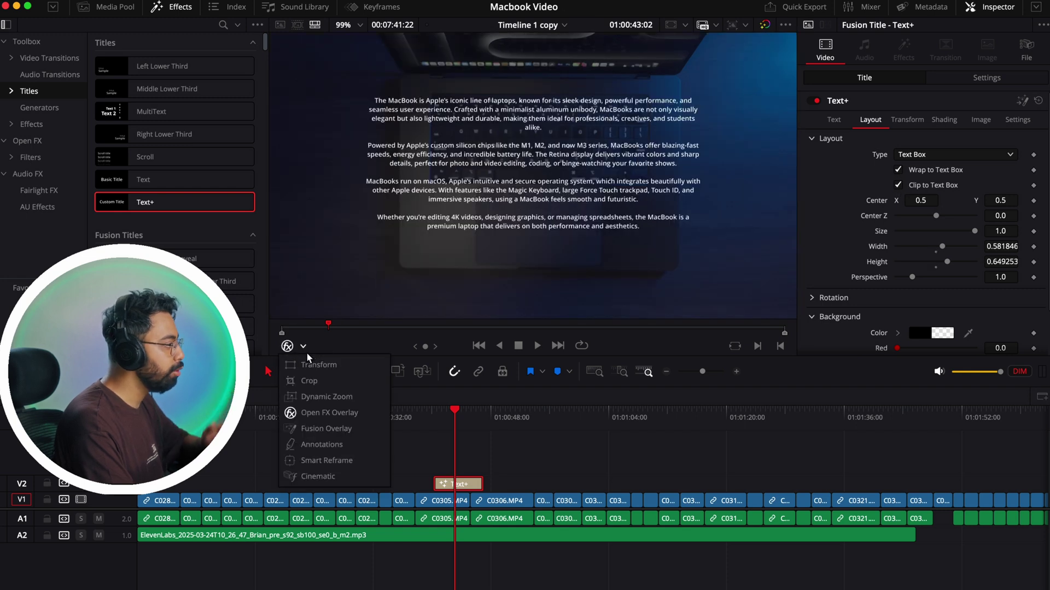
left_click(330, 429)
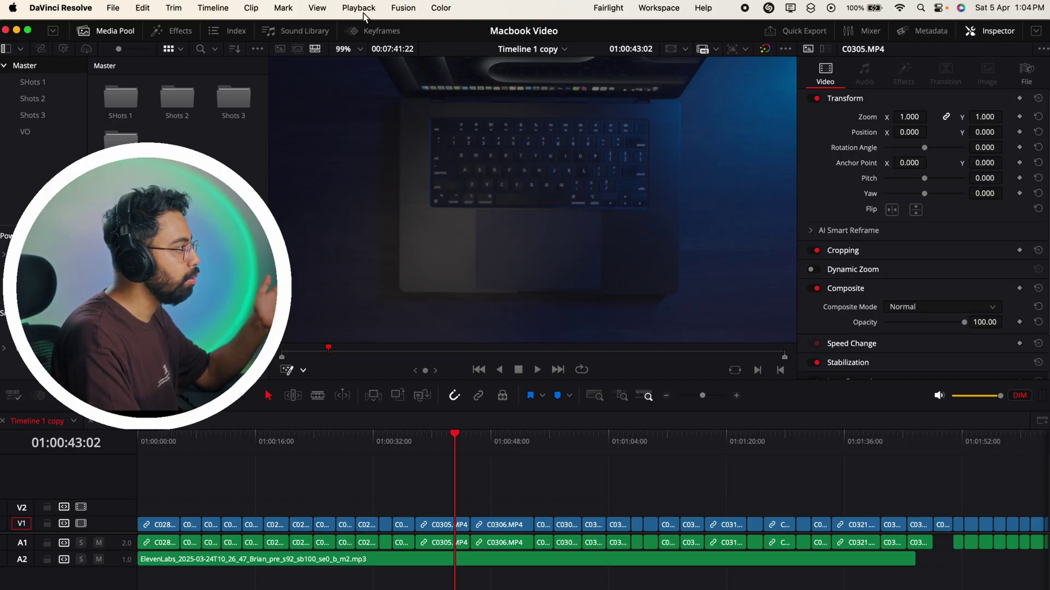
Clear the Chedi project's render cache in Manage Render Cache
left_click(363, 13)
left_click(396, 112)
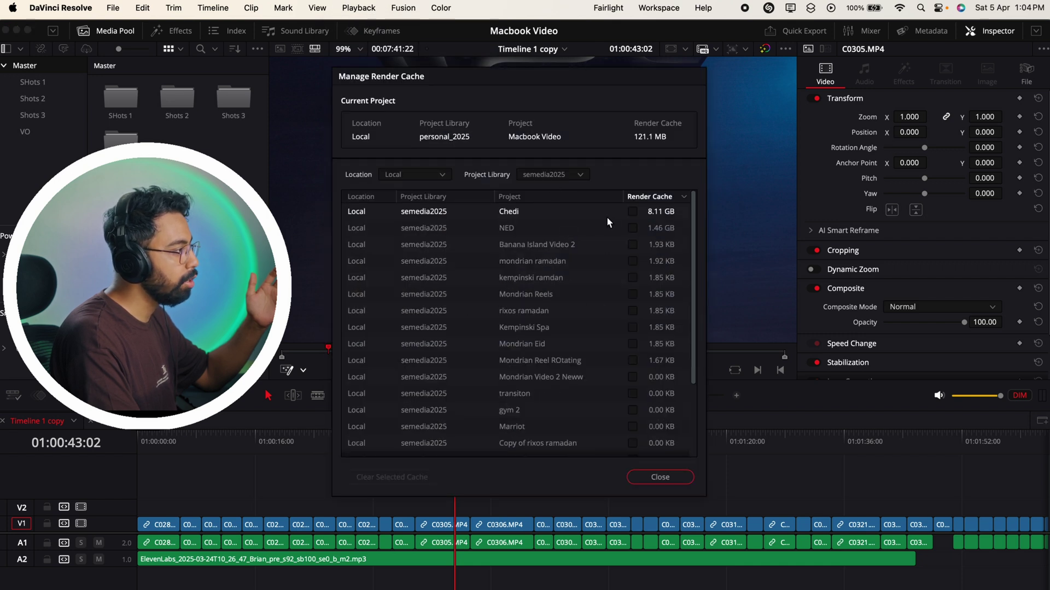
left_click(632, 212)
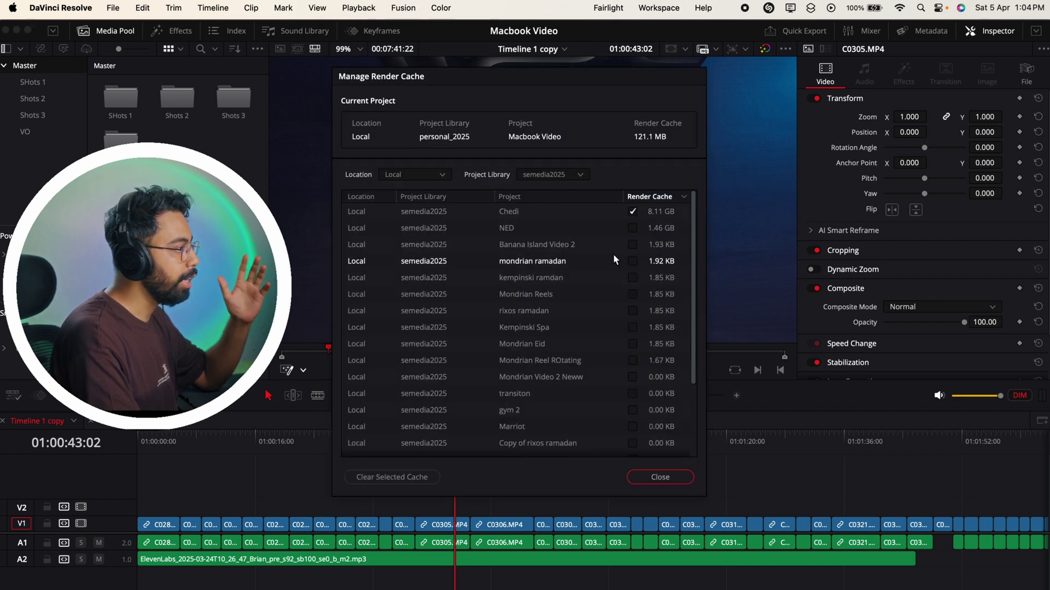
left_click(411, 479)
left_click(651, 476)
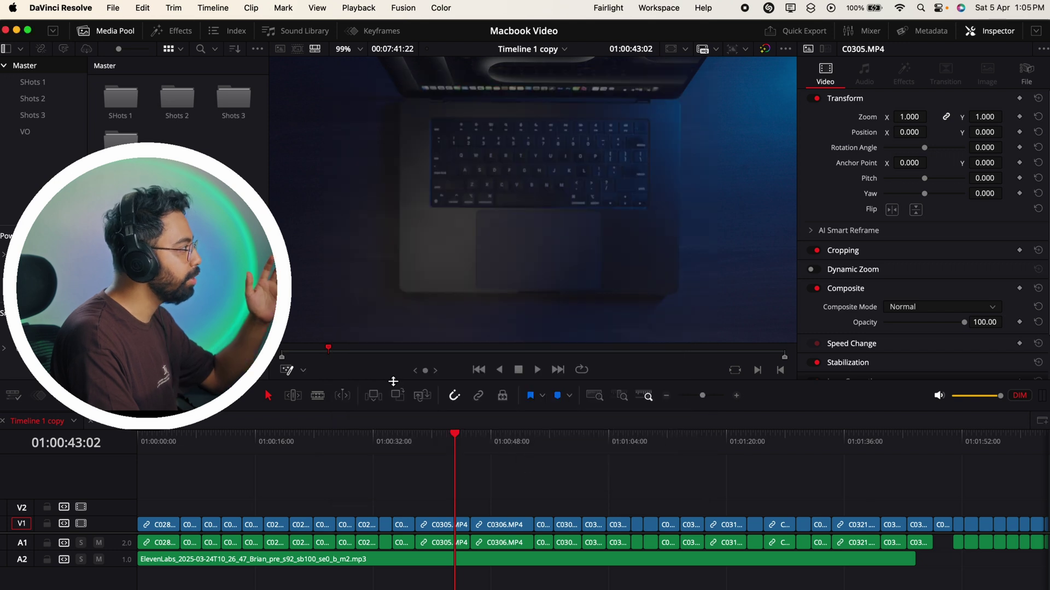
In Preferences > User > Cache Management, set the cache deletion age to 30 days
left_click(60, 7)
left_click(55, 47)
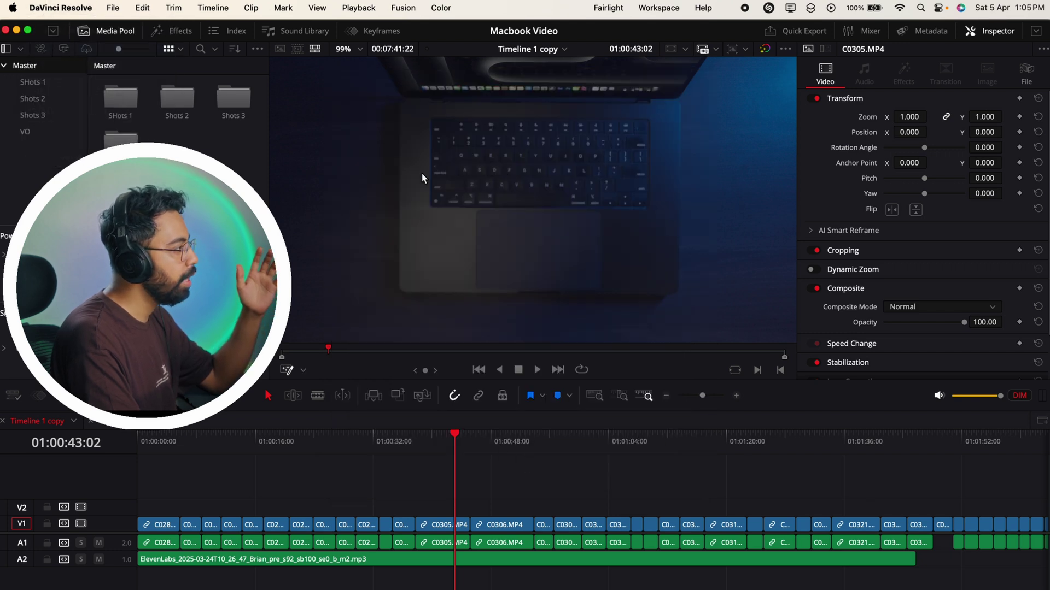
left_click(572, 133)
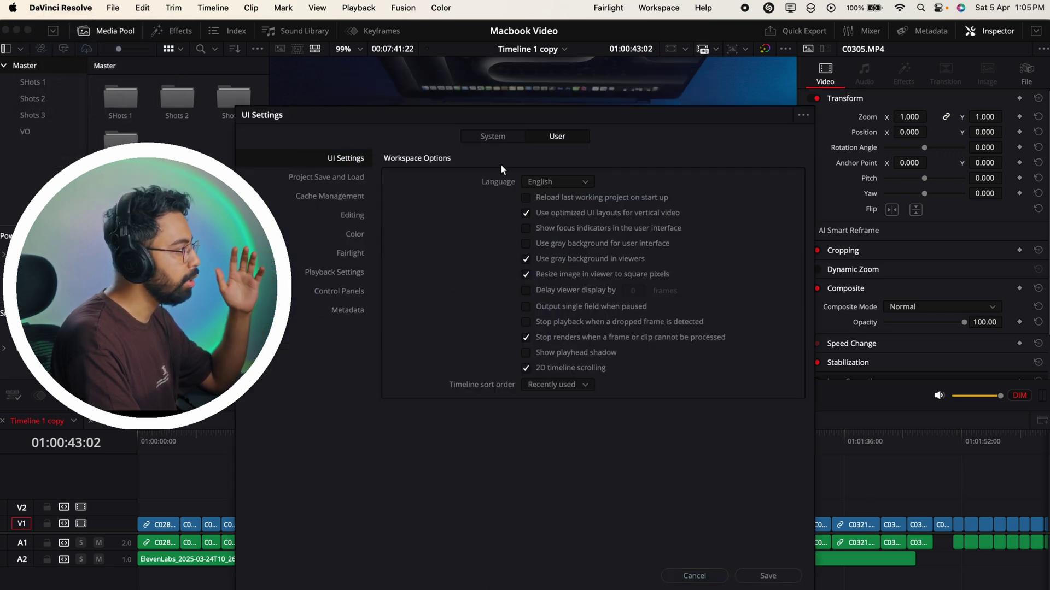
left_click(340, 197)
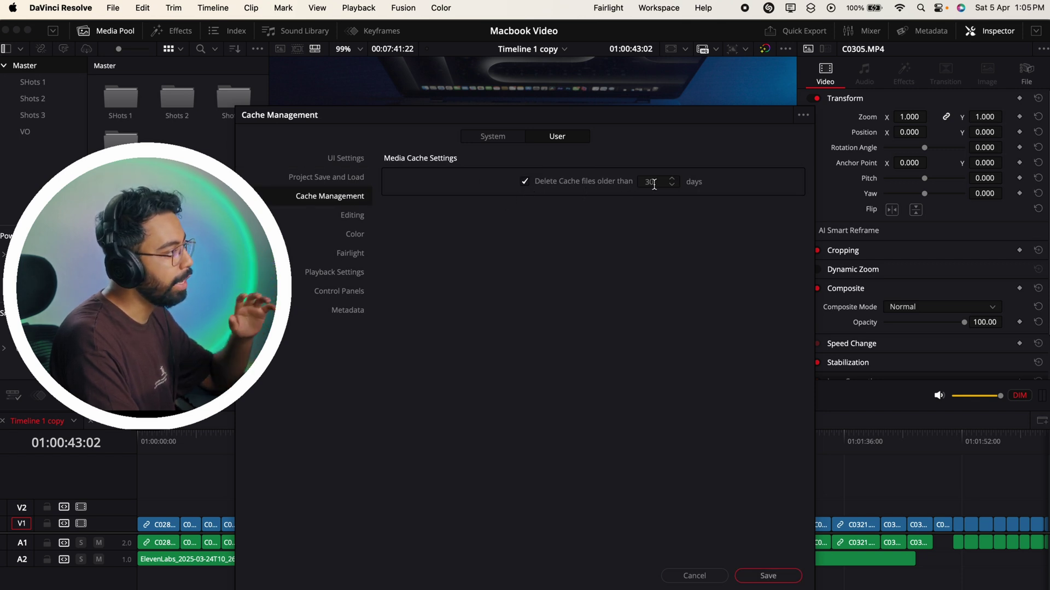
left_click_drag(668, 185, 566, 184)
type("10")
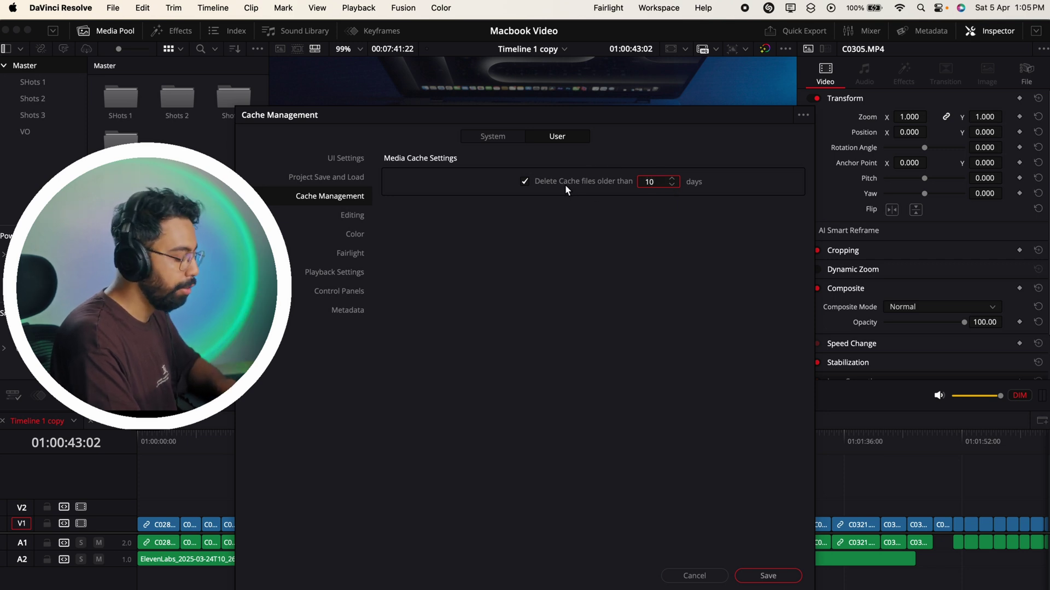
key("BackSpace")
key("BackSpace")
type("30")
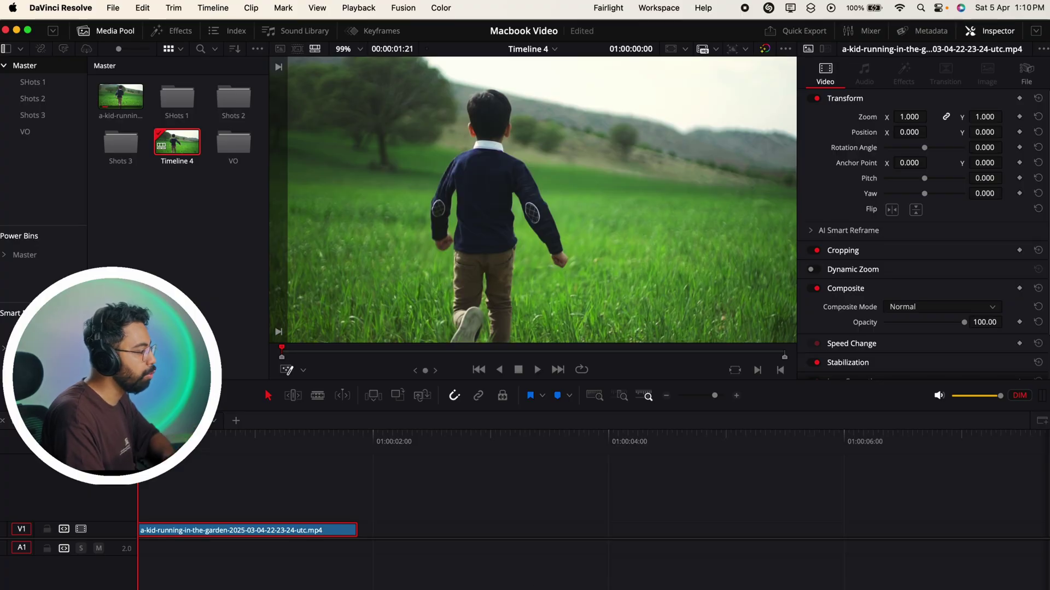
On the Color page, Magic Mask the running boy, track it forward, and play to review
key("shift+6")
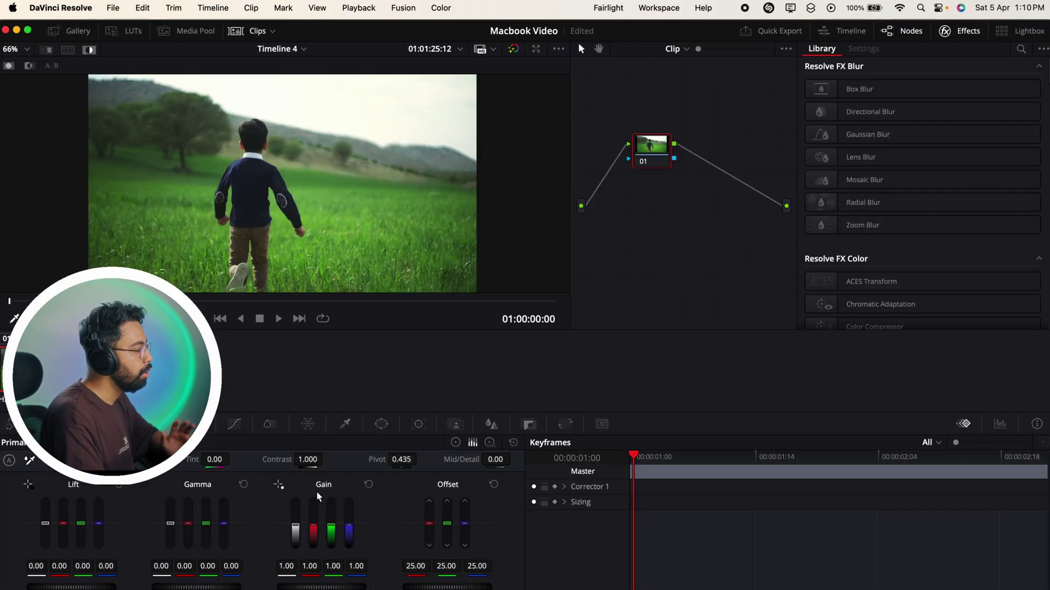
left_click(456, 425)
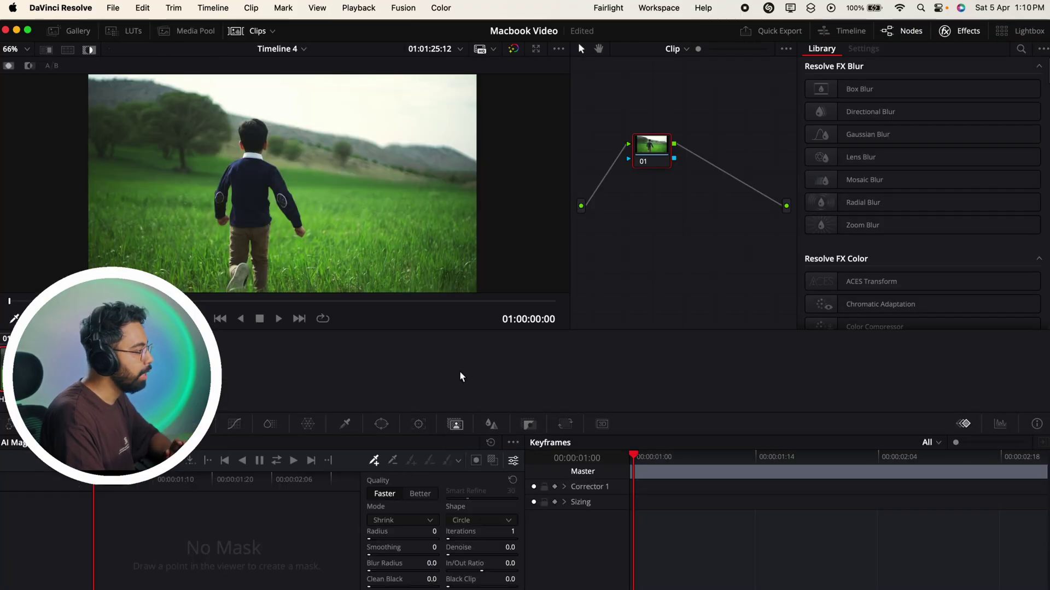
left_click(252, 212)
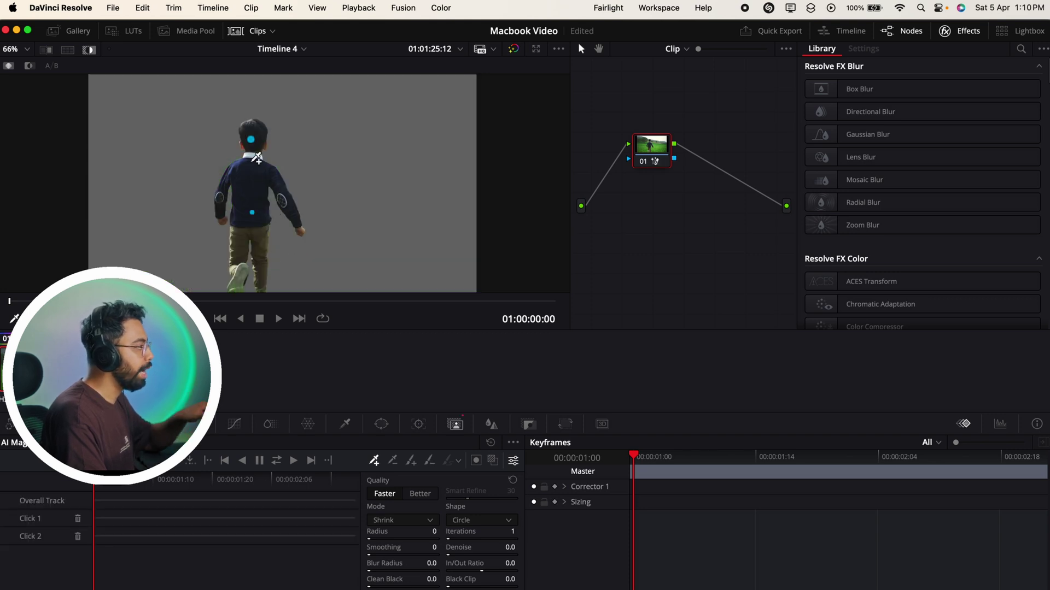
left_click(279, 461)
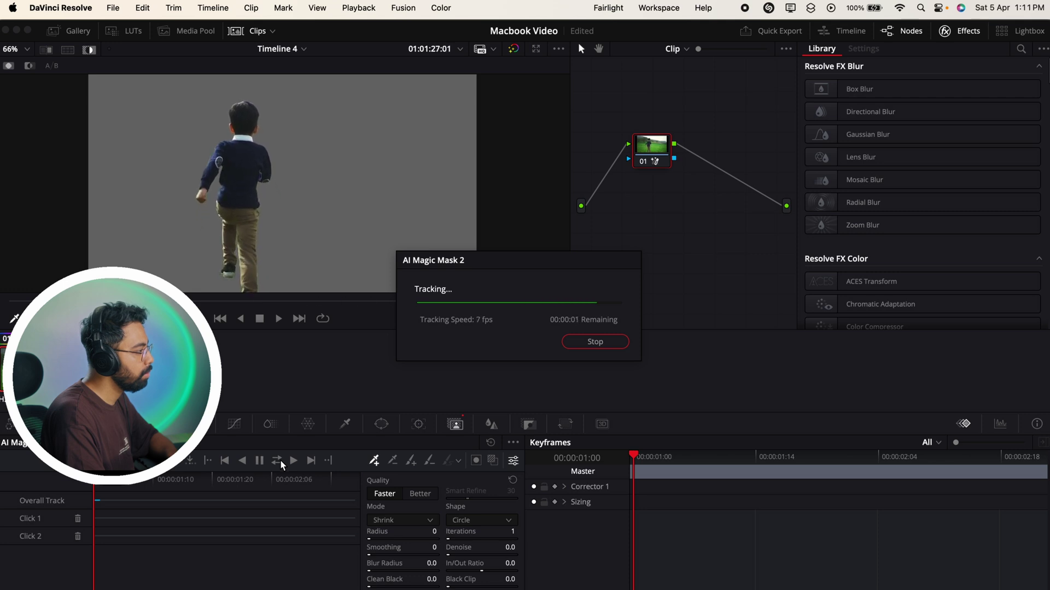
key("space")
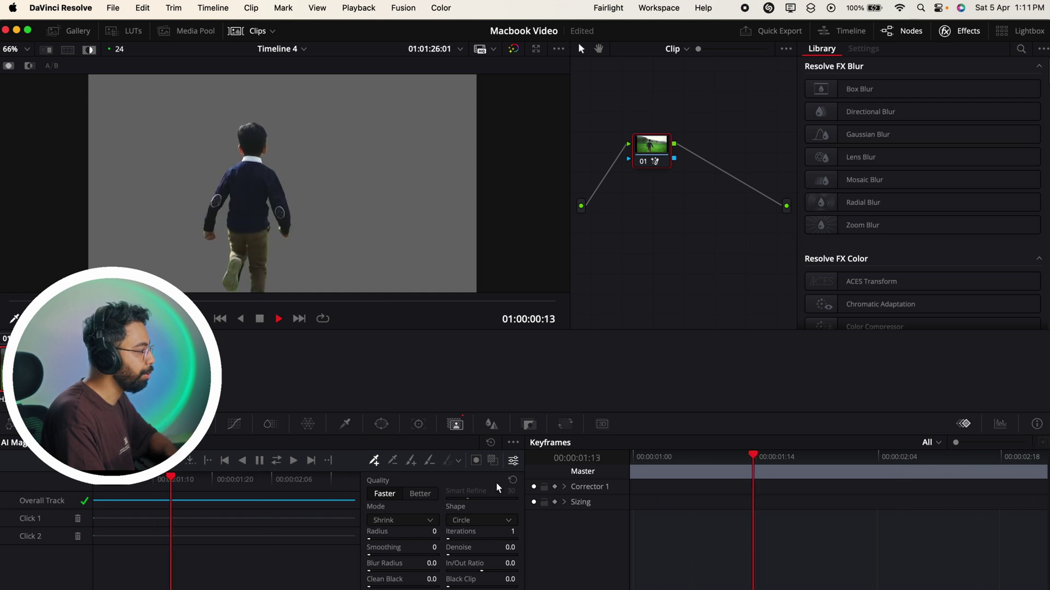
key("space")
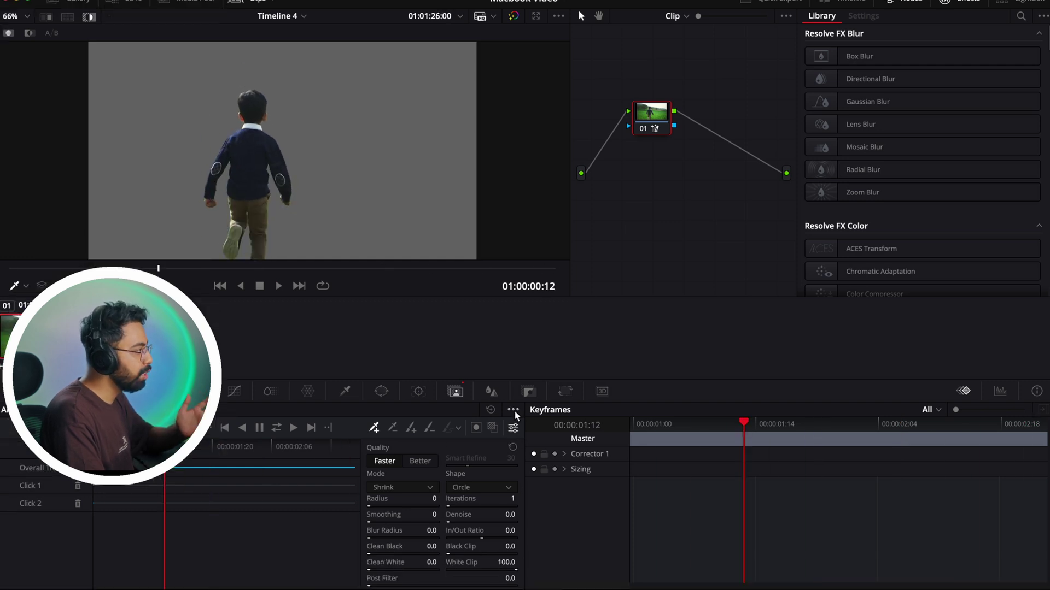
left_click(513, 411)
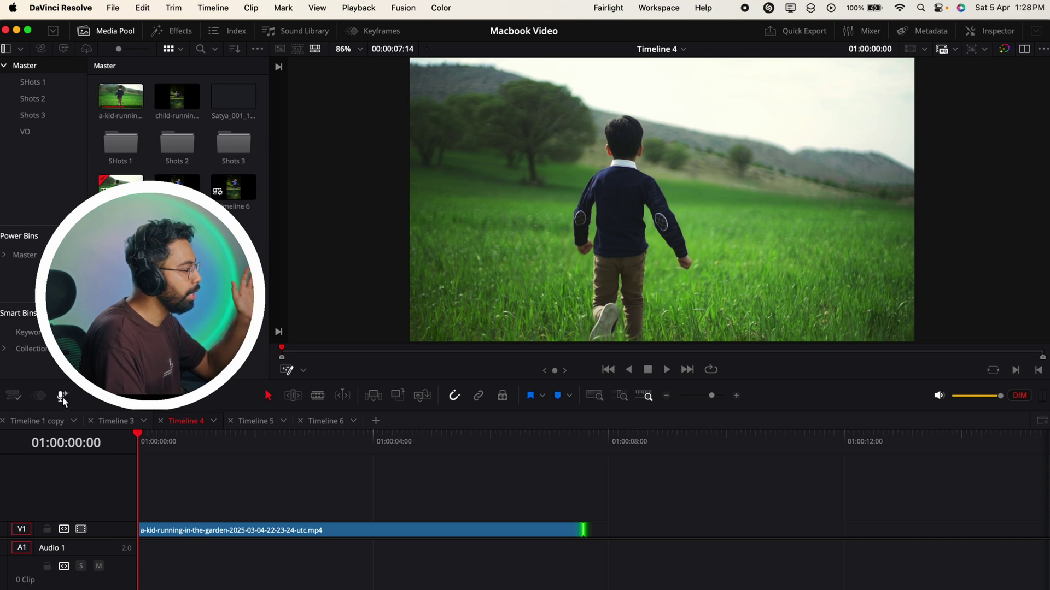
Set voiceover input to MacBook Pro Microphone and the record track to Audio 1
left_click(62, 396)
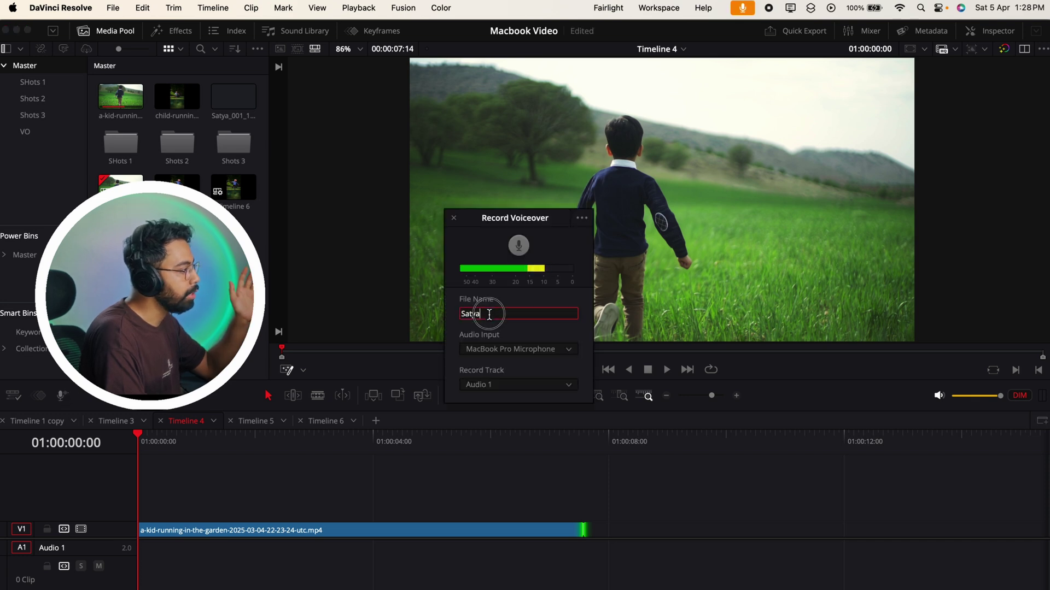
left_click(496, 349)
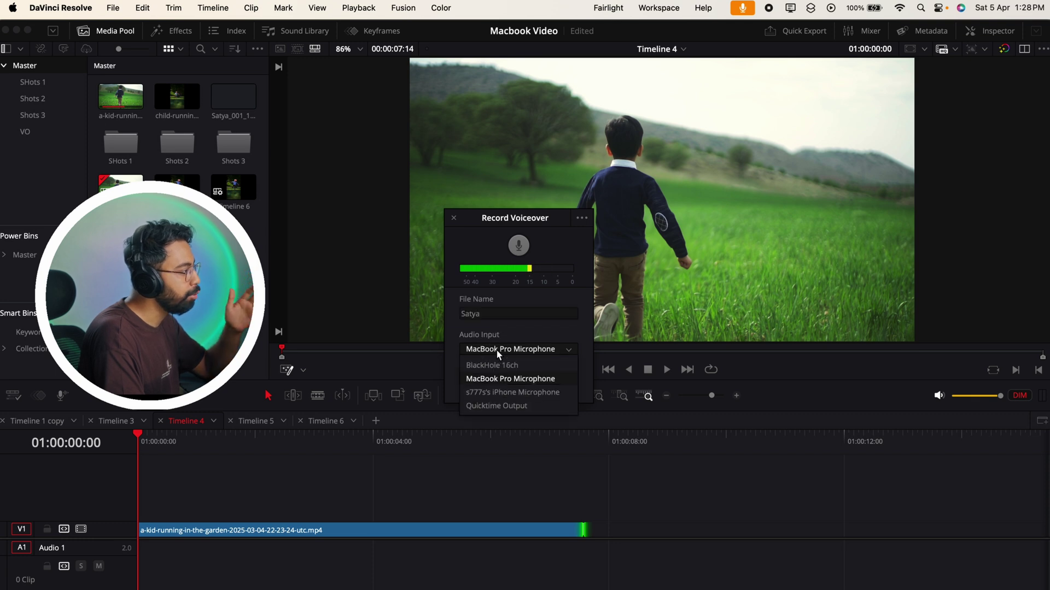
left_click(510, 380)
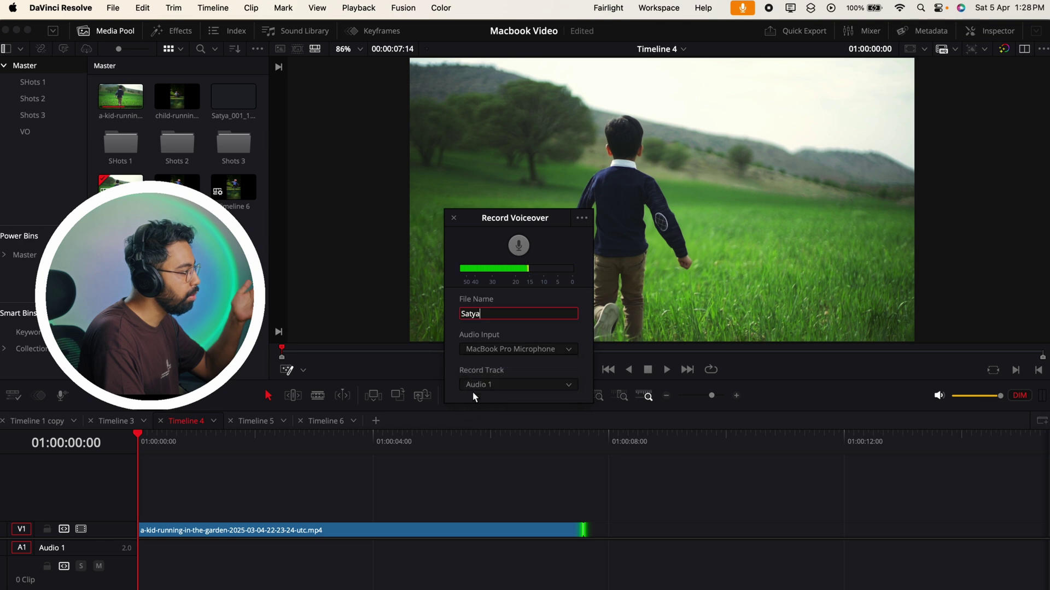
left_click(500, 384)
left_click(495, 414)
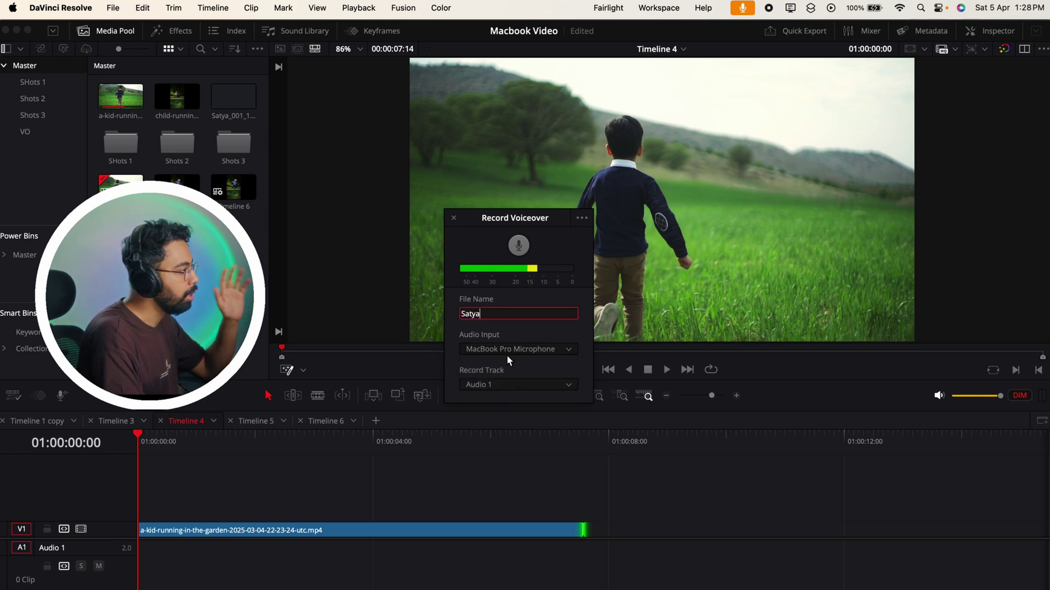
Record a short voiceover take and play it back
left_click(519, 247)
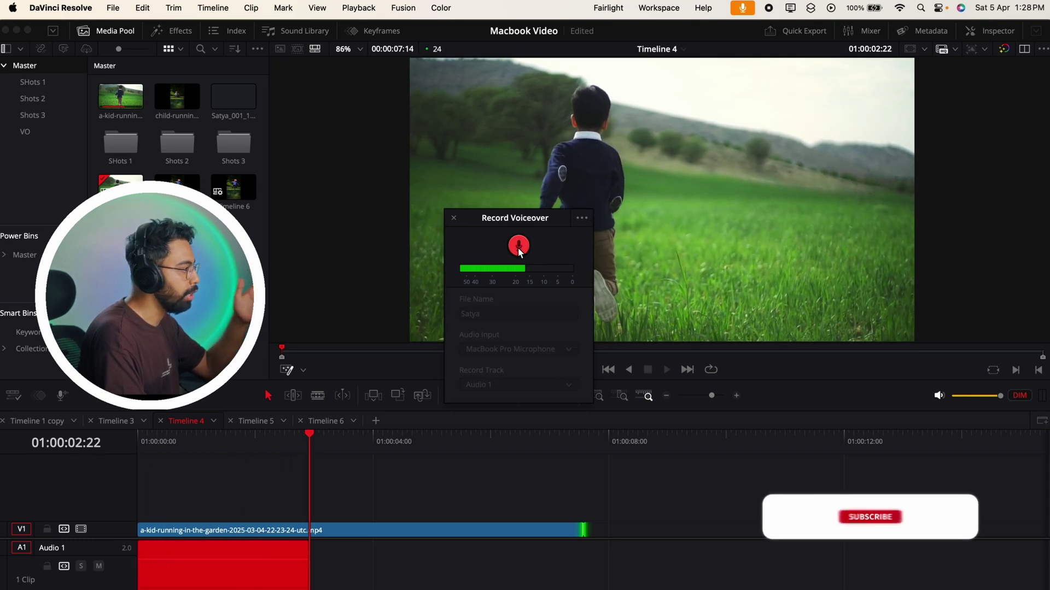
left_click(519, 247)
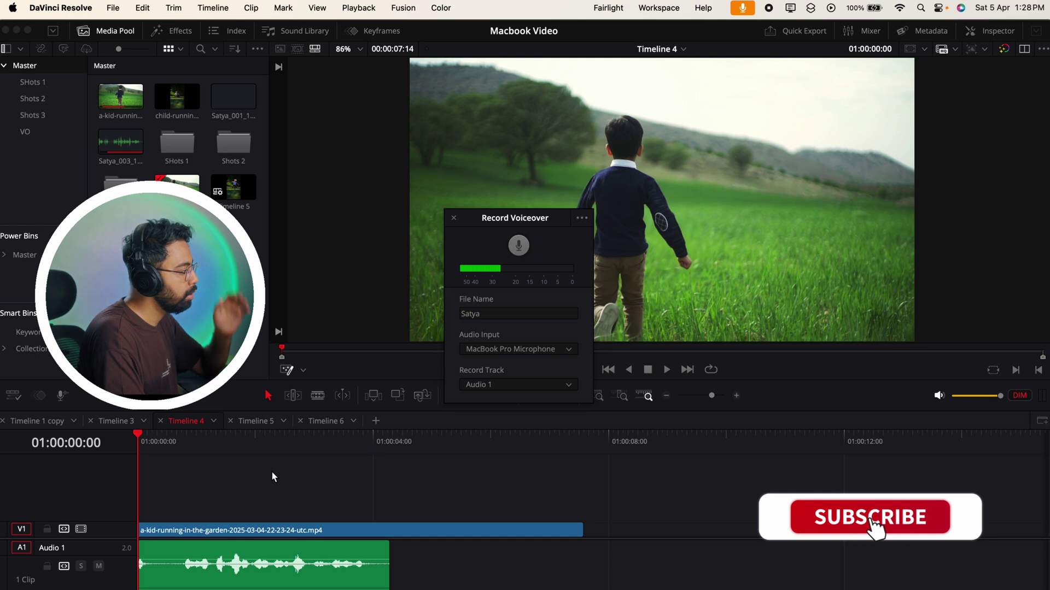
key("space")
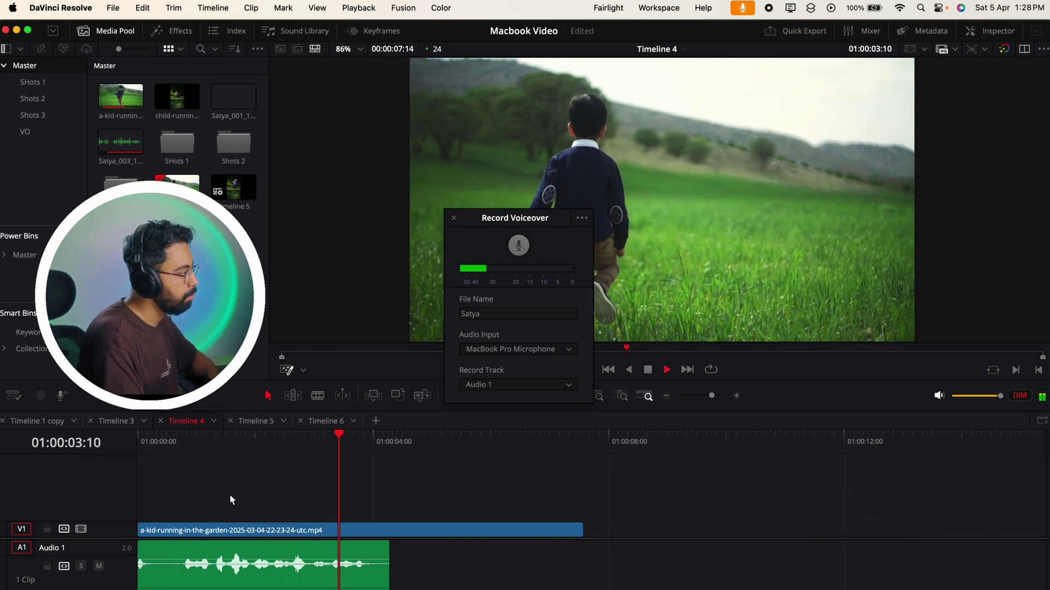
left_click(172, 508)
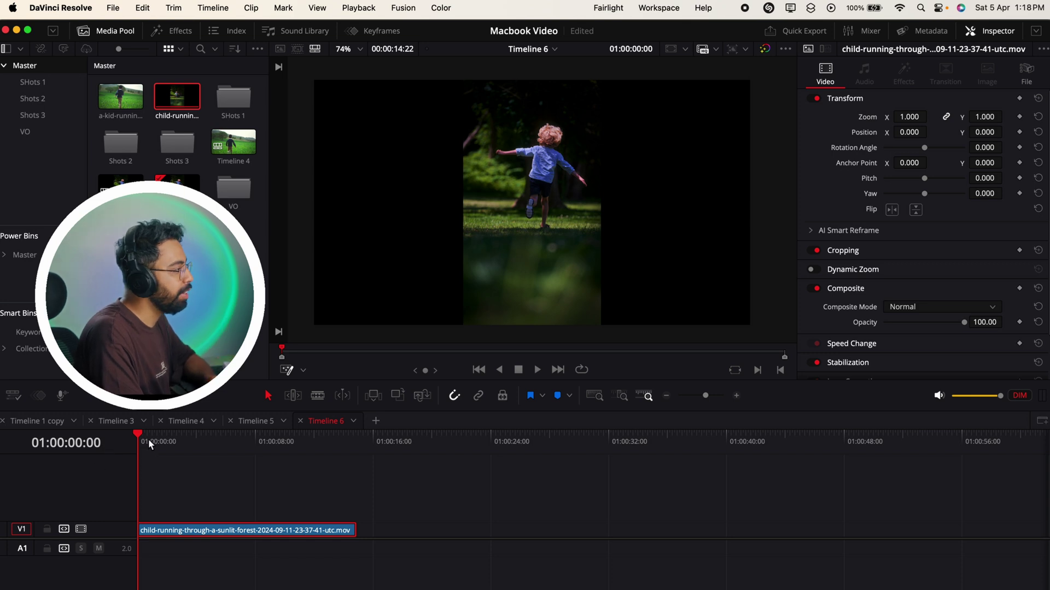
Set Timeline 6 to Portrait 1080 x 1920 so the forest clip fills the frame
left_click_drag(151, 446, 218, 482)
left_click(744, 50)
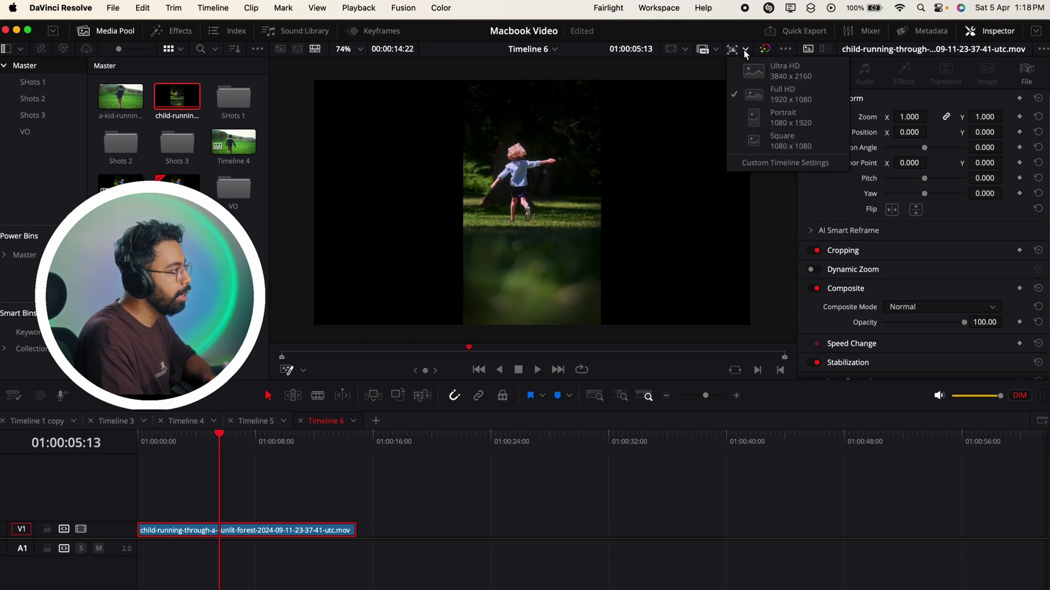
left_click(755, 124)
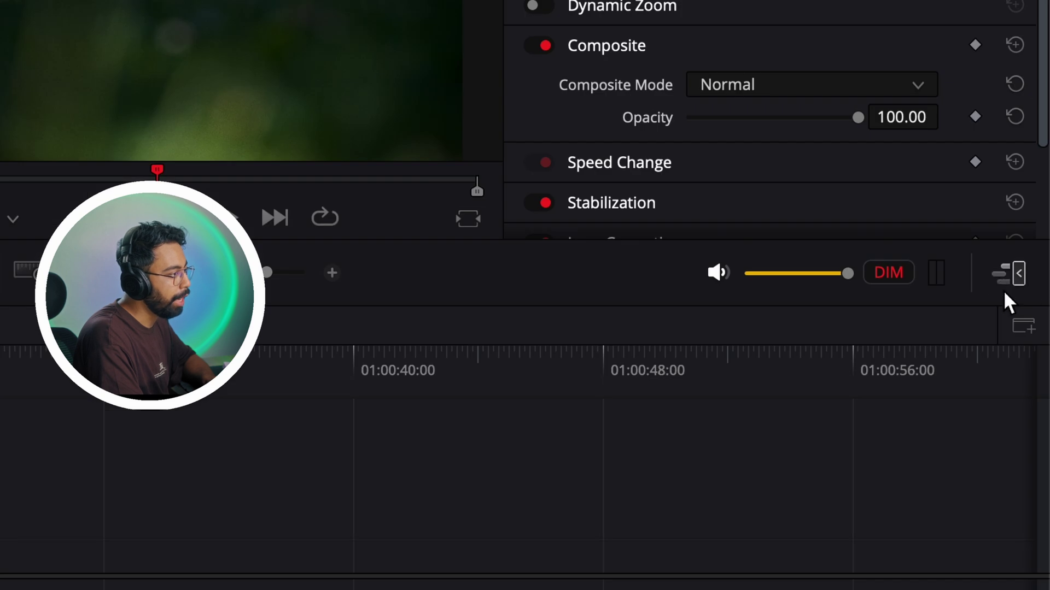
Hide the Inspector to widen the workspace and scrub through the vertical forest clip
left_click(1011, 274)
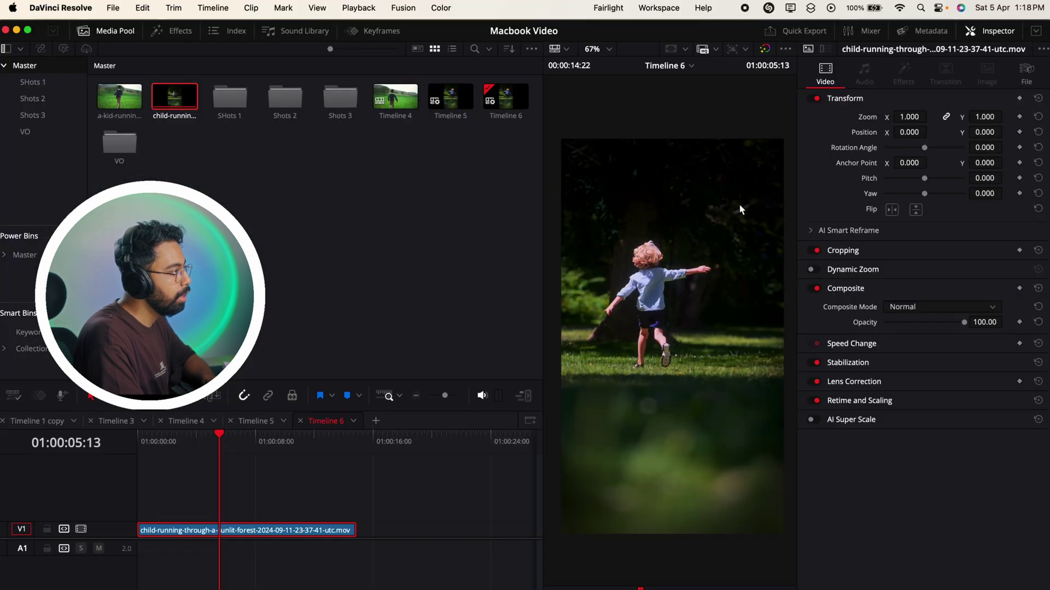
left_click(993, 33)
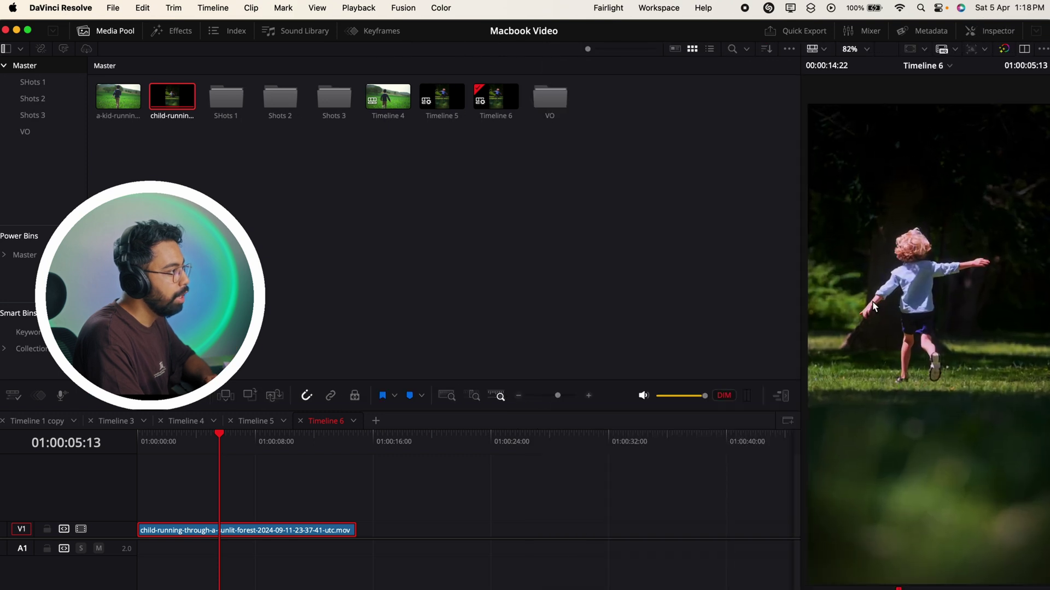
left_click_drag(269, 448, 225, 487)
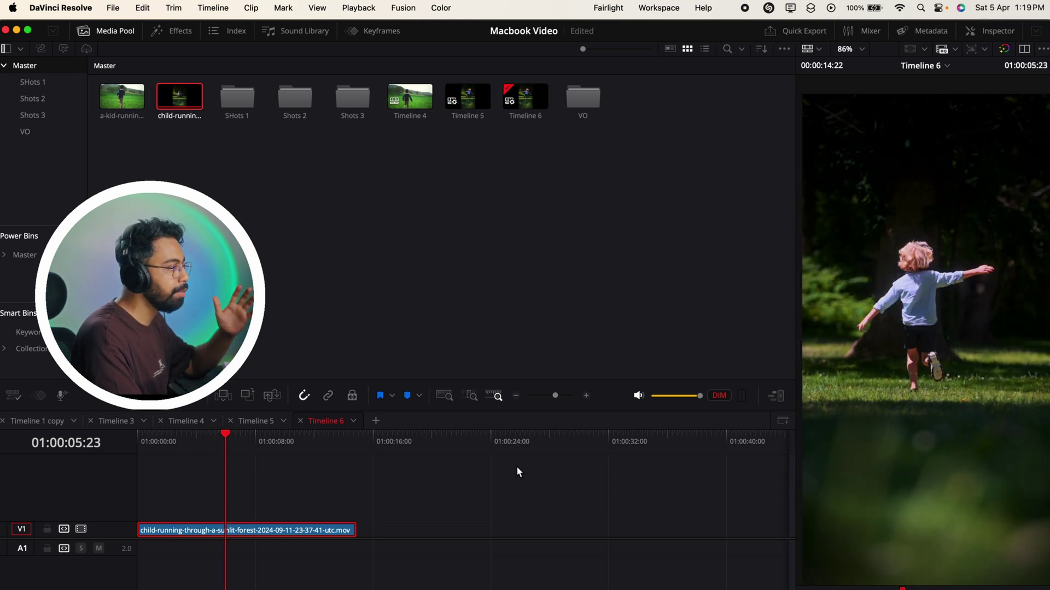
left_click(779, 394)
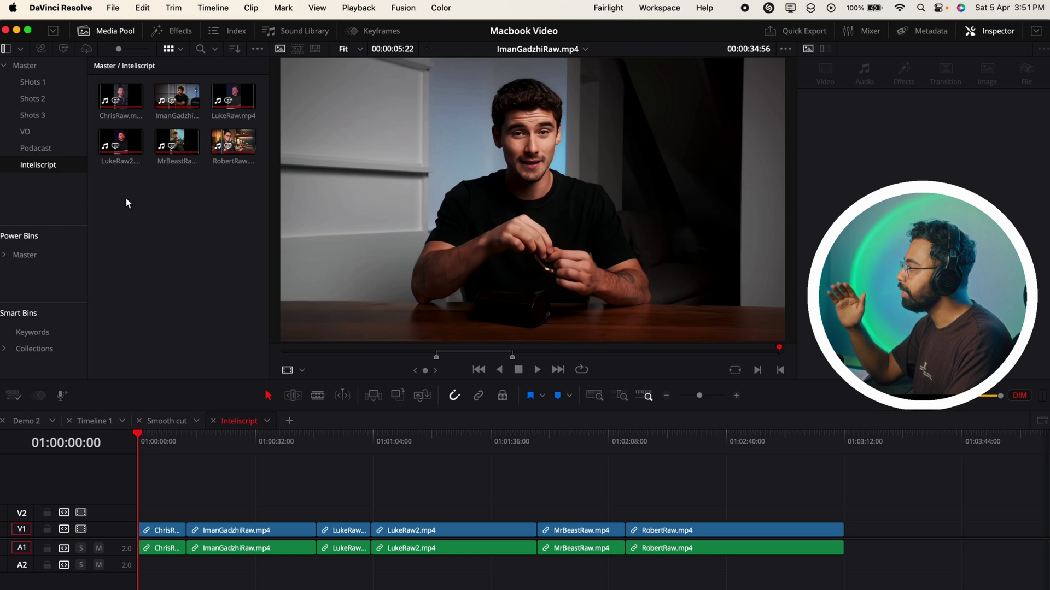
left_click_drag(116, 180, 240, 107)
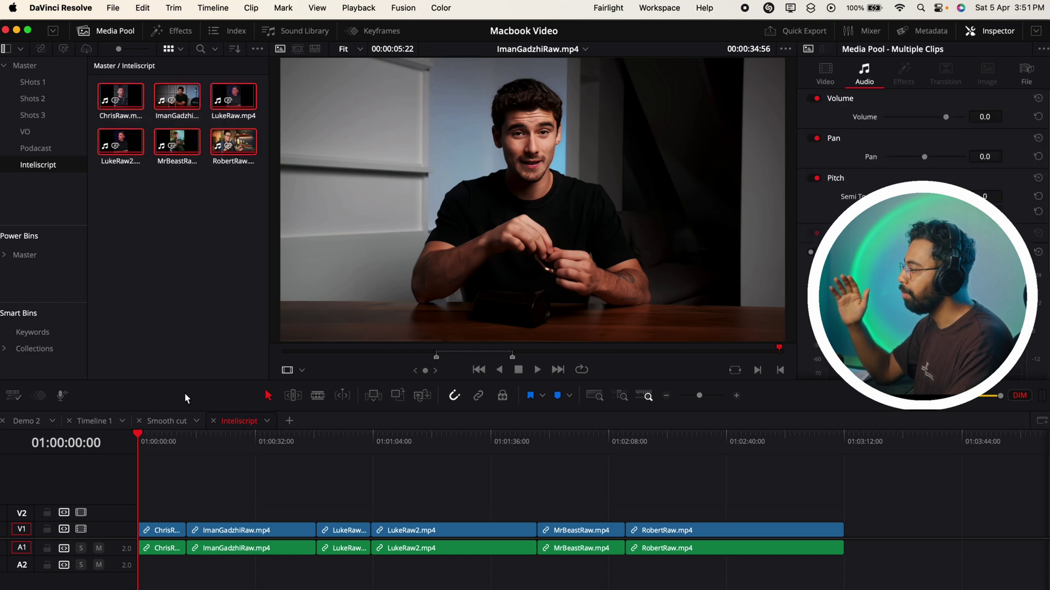
left_click_drag(188, 442, 374, 508)
key("Home")
left_click(121, 333)
left_click_drag(98, 185, 231, 97)
left_click(64, 48)
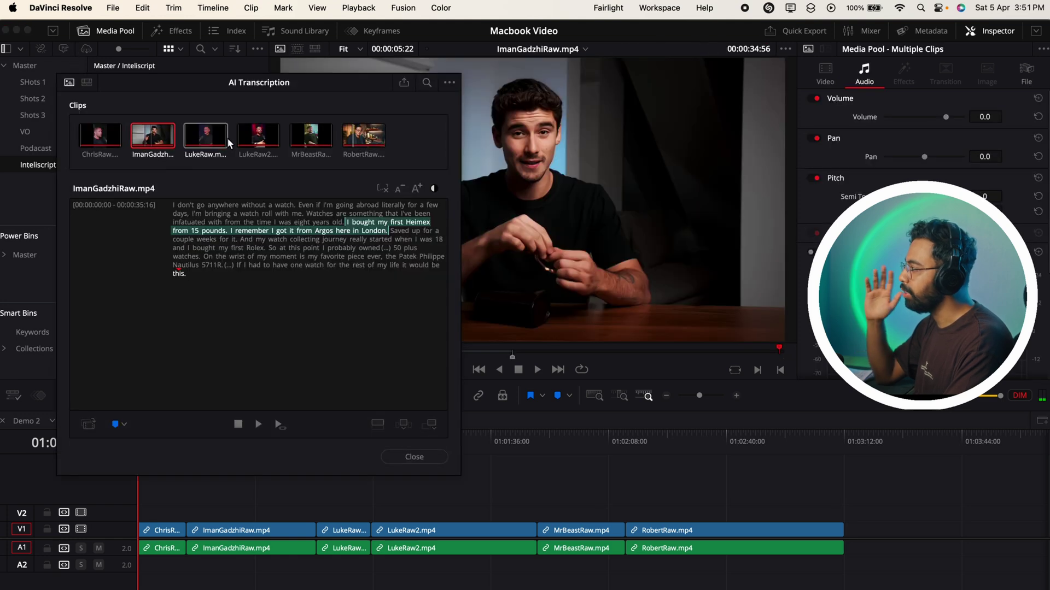
left_click(195, 158)
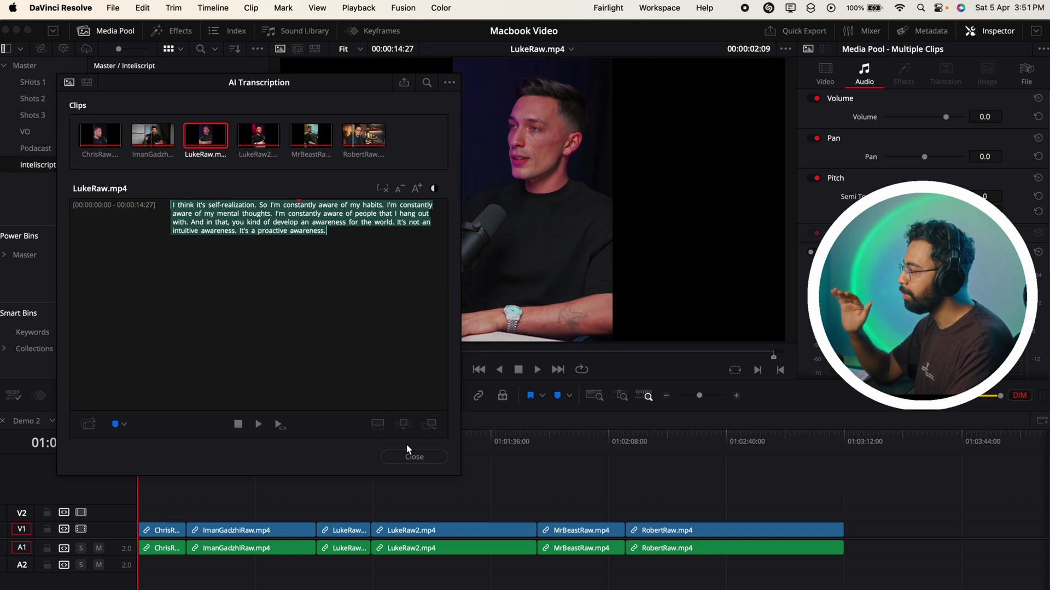
left_click(423, 457)
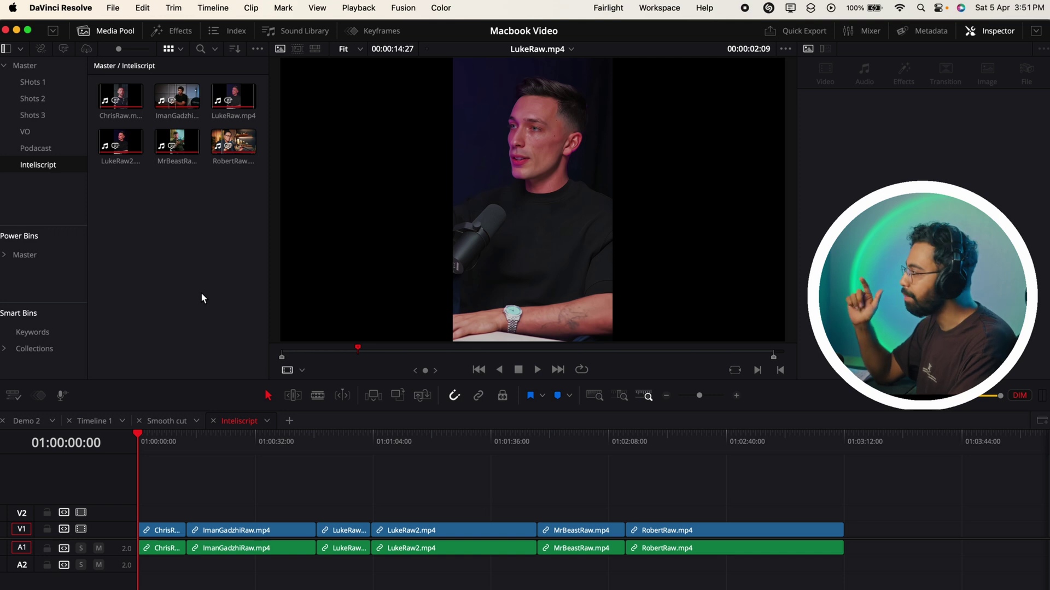
Build an IntelliScript timeline from the six interview clips using mixed_voiceover_script.txt
left_click_drag(248, 201, 96, 82)
right_click(127, 97)
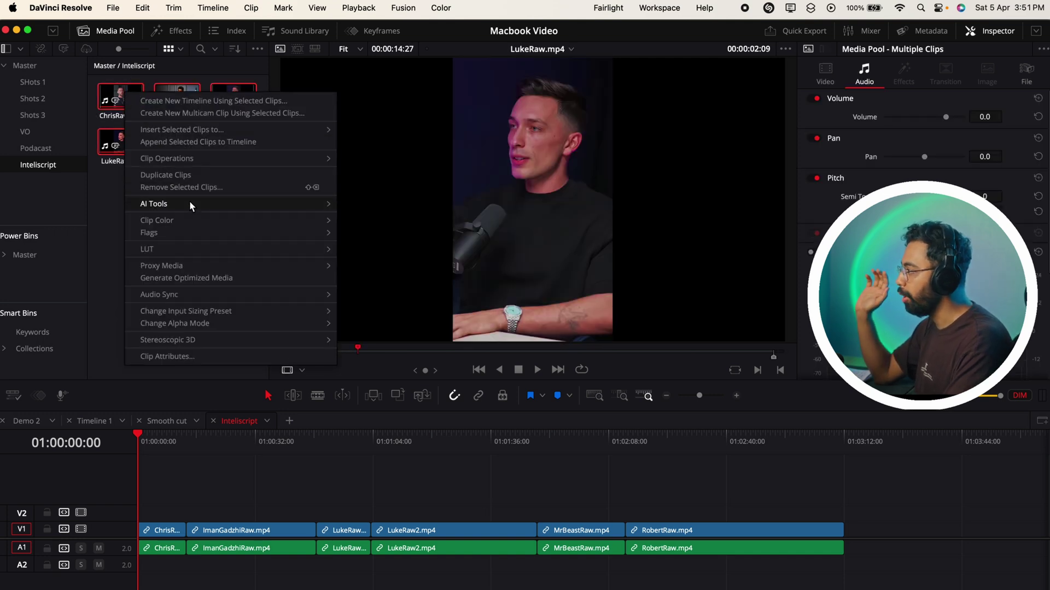
mouse_move(189, 201)
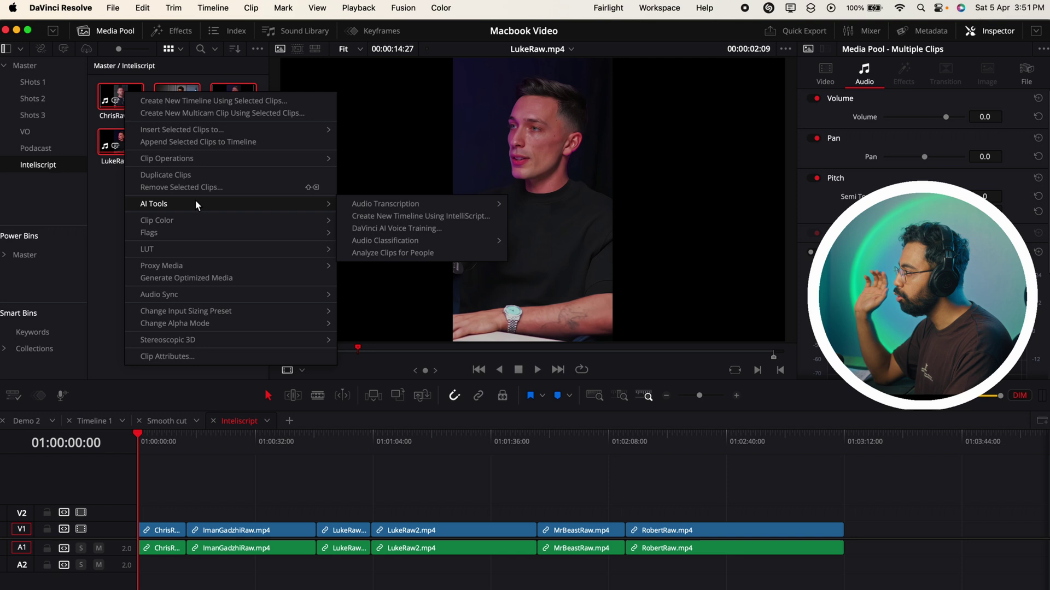
left_click(368, 218)
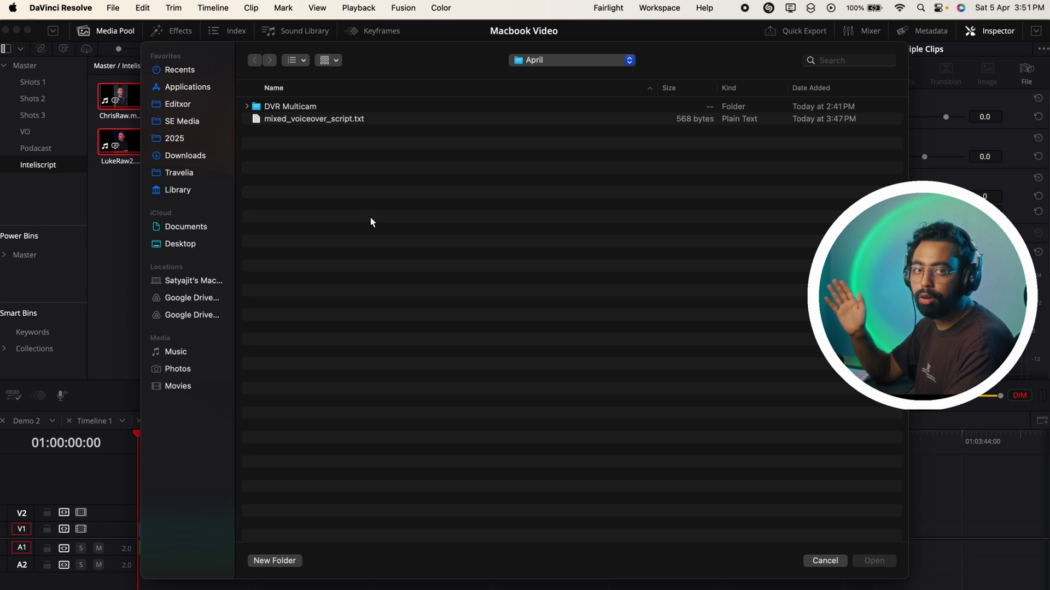
left_click(361, 120)
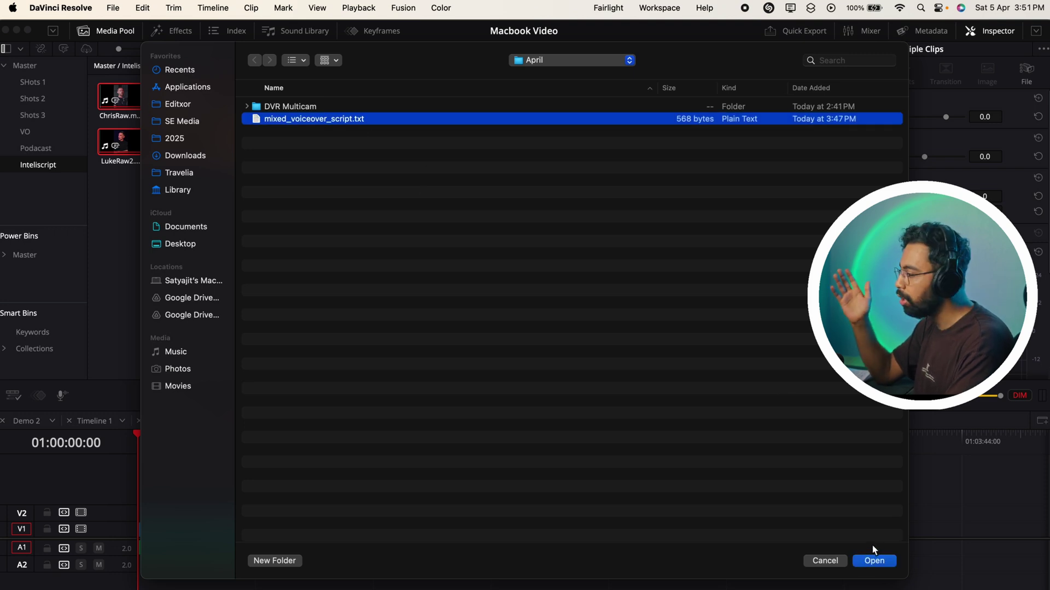
left_click(875, 561)
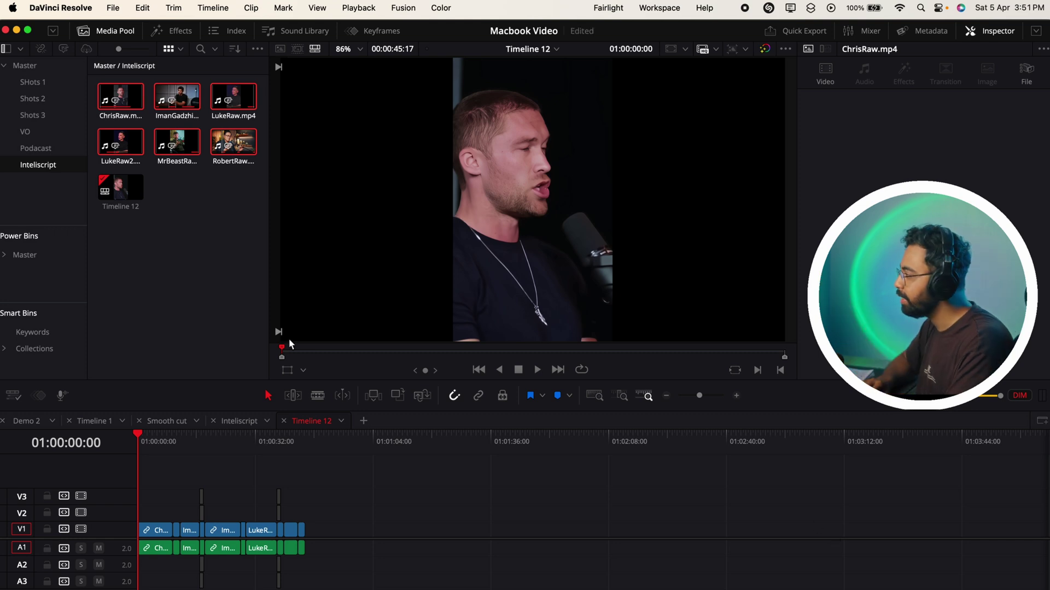
Play the generated Timeline 12 from its start, zoomed in on the clips
left_click_drag(185, 441, 116, 446)
key("shift+z")
key("space")
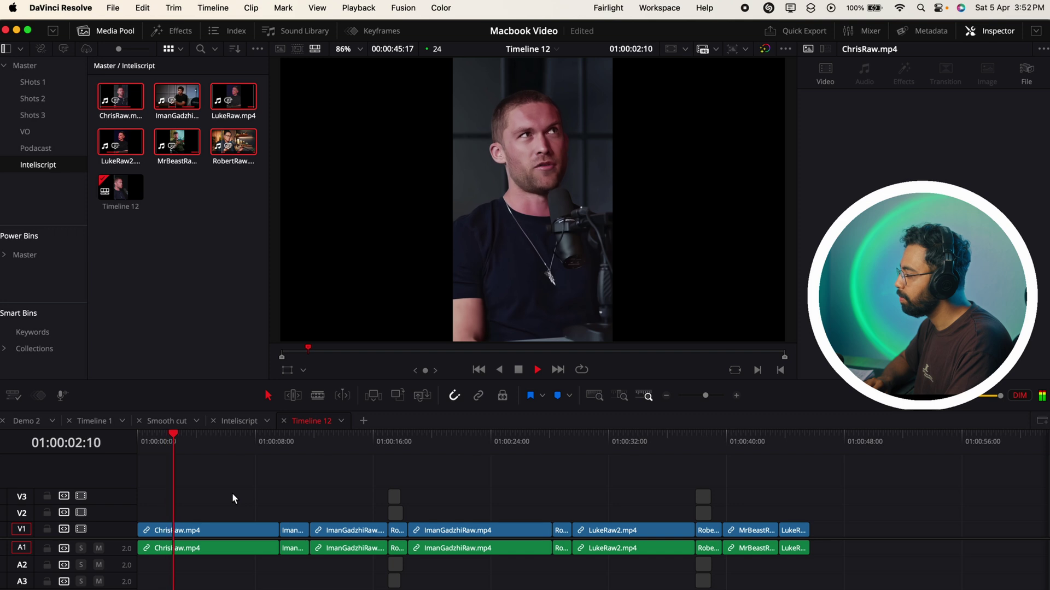
Position the mixed_voiceover_script.txt window beside Resolve and play Timeline 12 alongside it
key("space")
key("super+Tab")
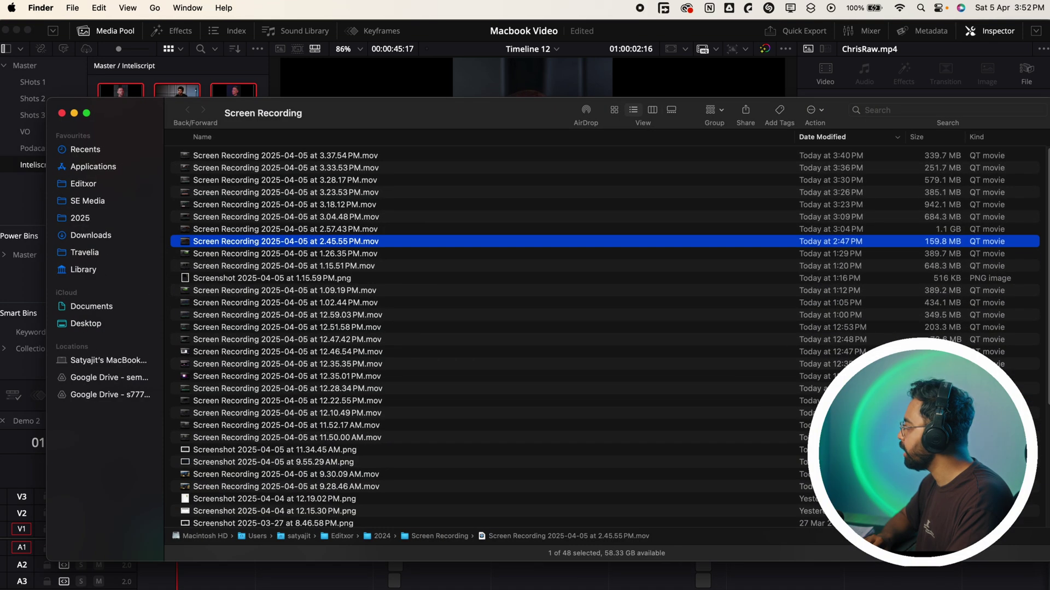
left_click_drag(988, 173, 831, 158)
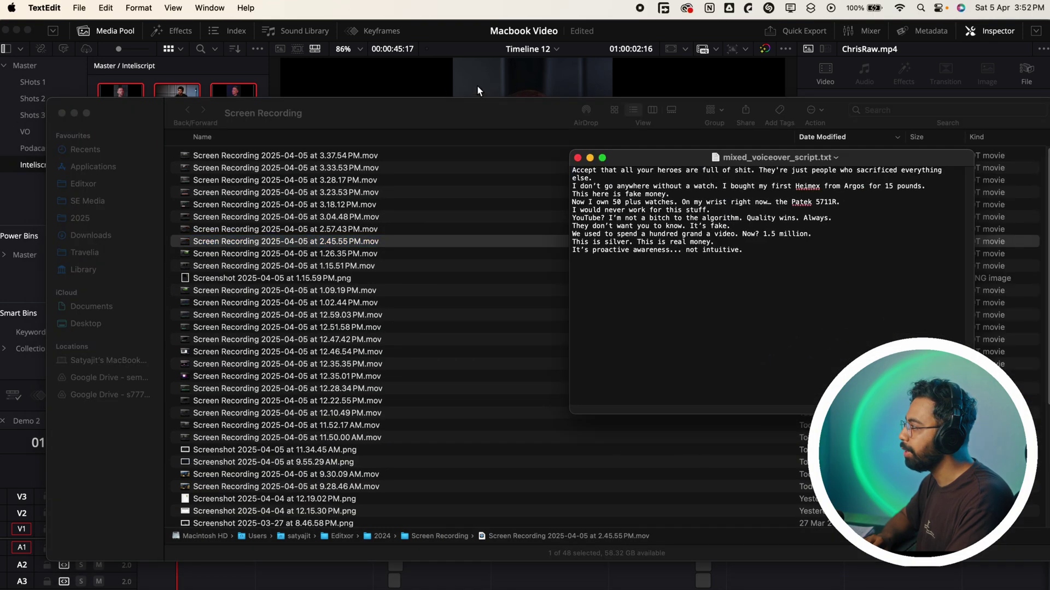
left_click(228, 68)
key("space")
left_click(660, 209)
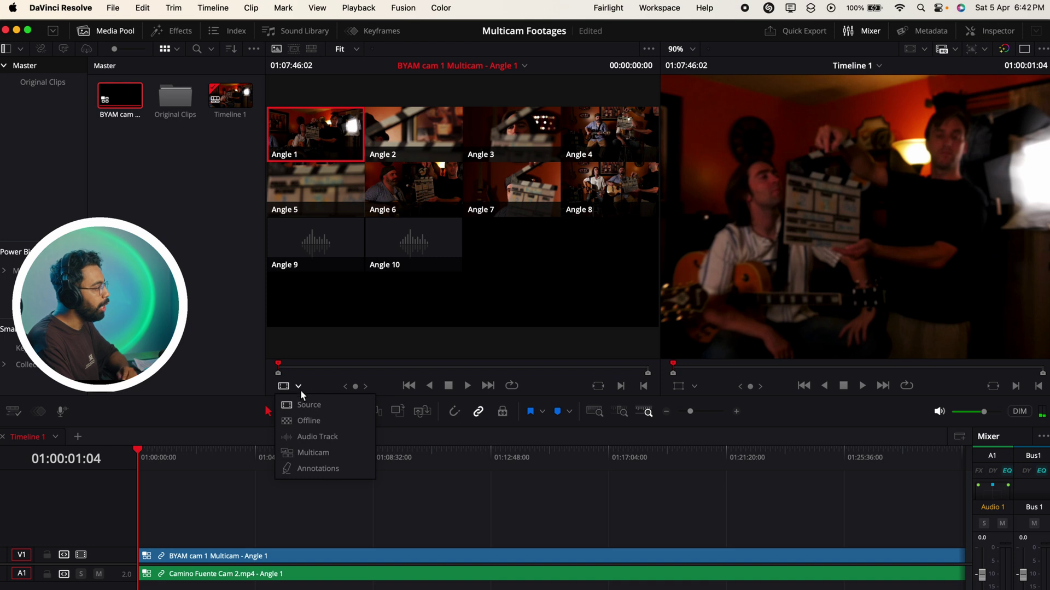
Run AI Multicam SmartSwitch on the multicam clip with Faster analysis quality
left_click(313, 453)
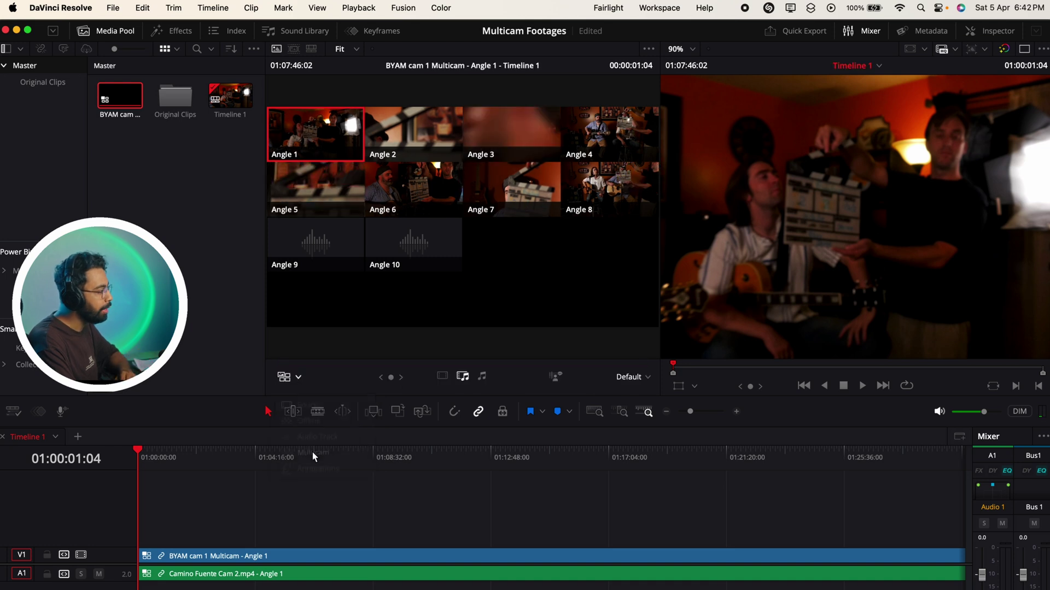
left_click(554, 378)
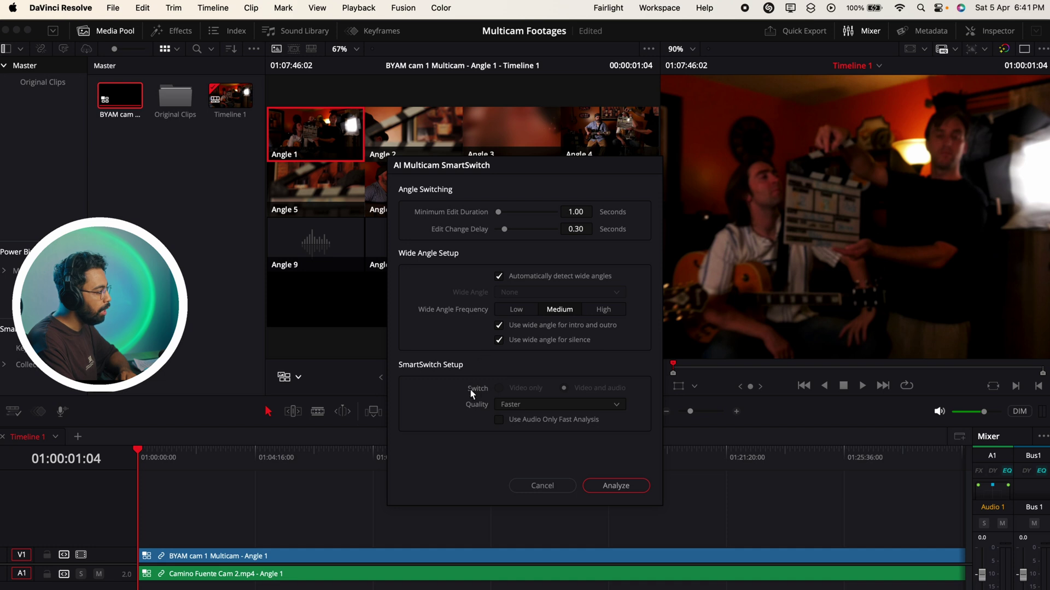
left_click(532, 407)
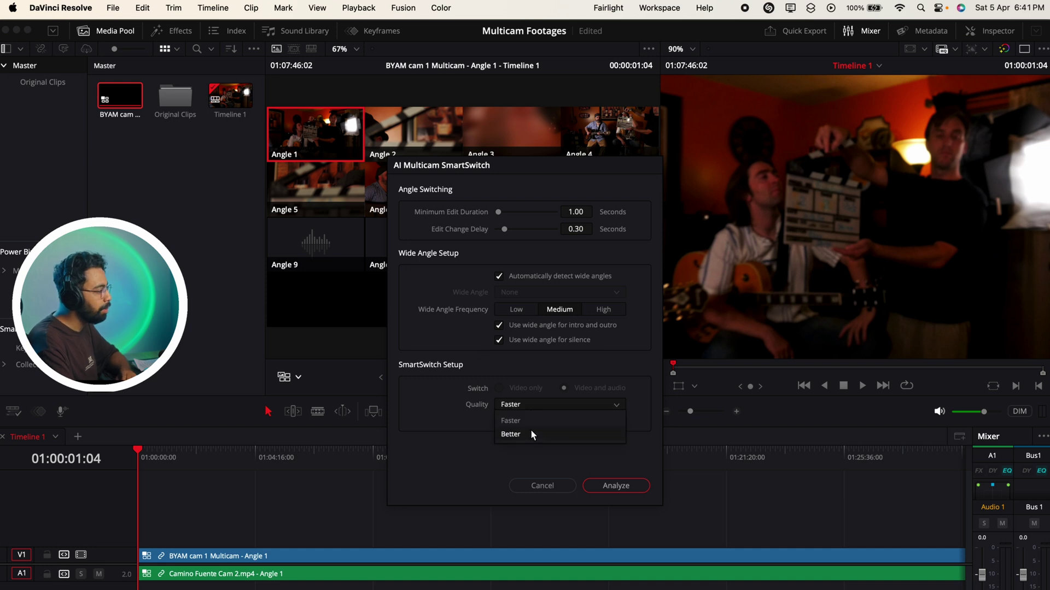
left_click(531, 434)
left_click(530, 421)
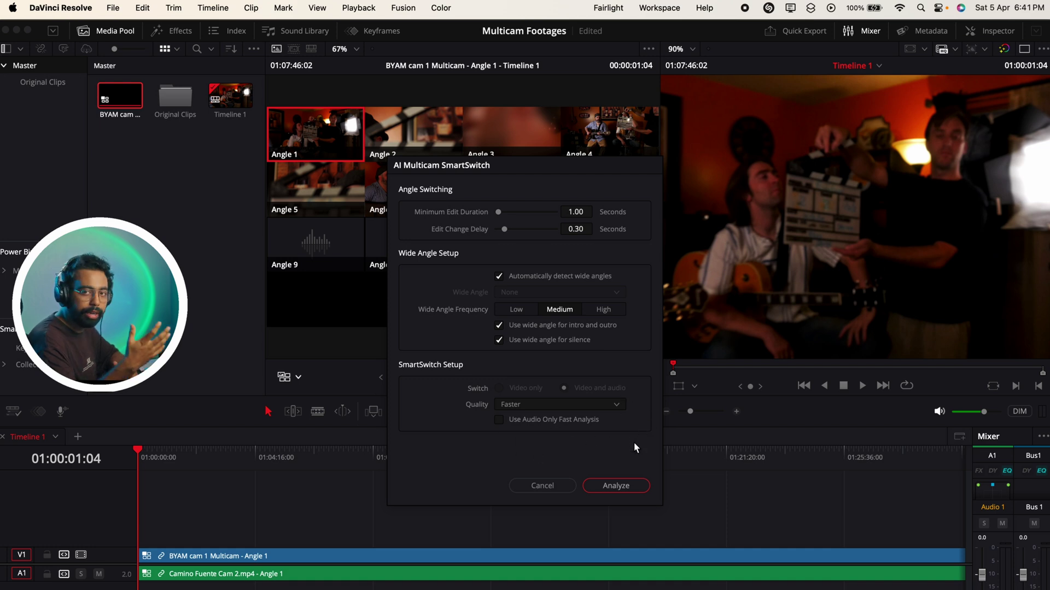
left_click(616, 486)
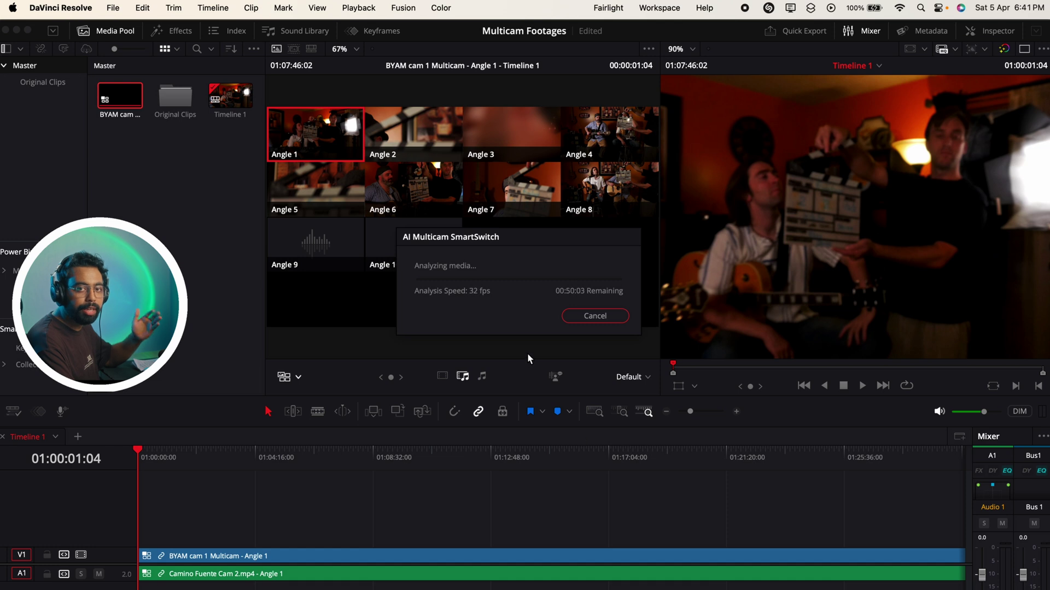
Cancel the analysis prompt and play the auto-switched Timeline 1 edit
left_click(596, 319)
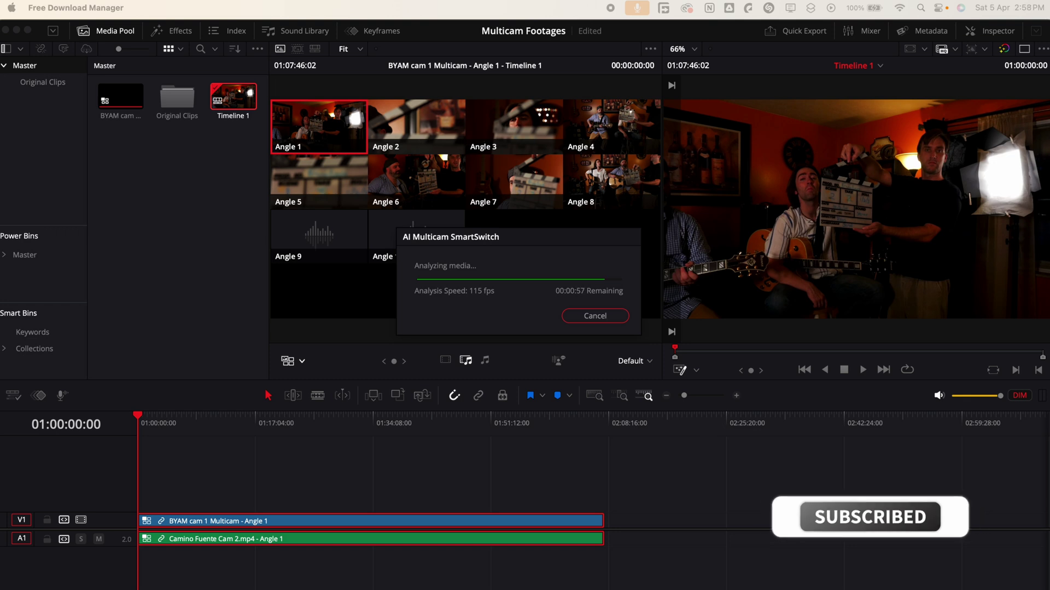
left_click(555, 454)
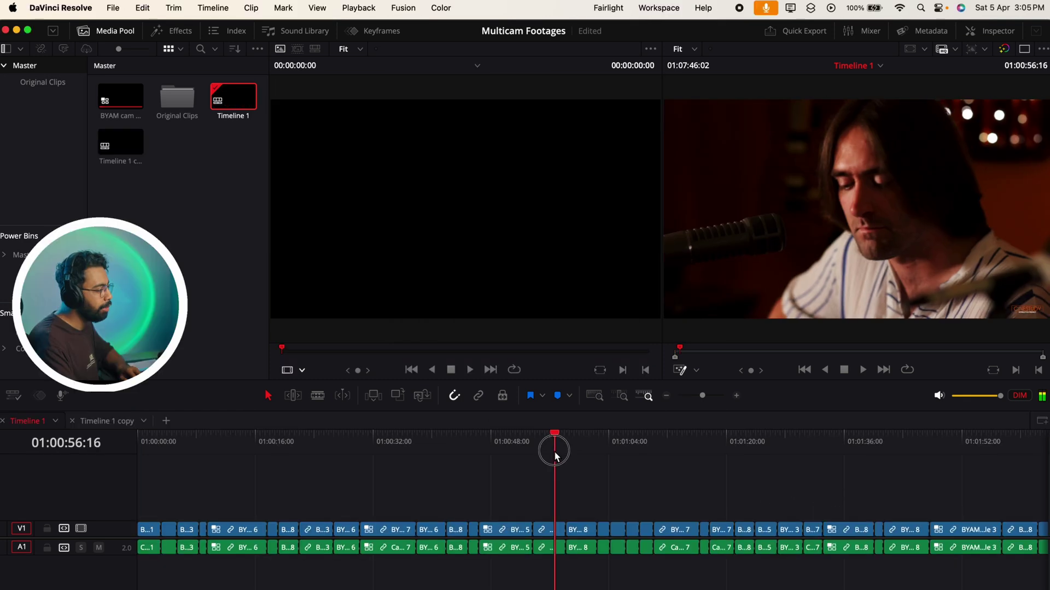
key("space")
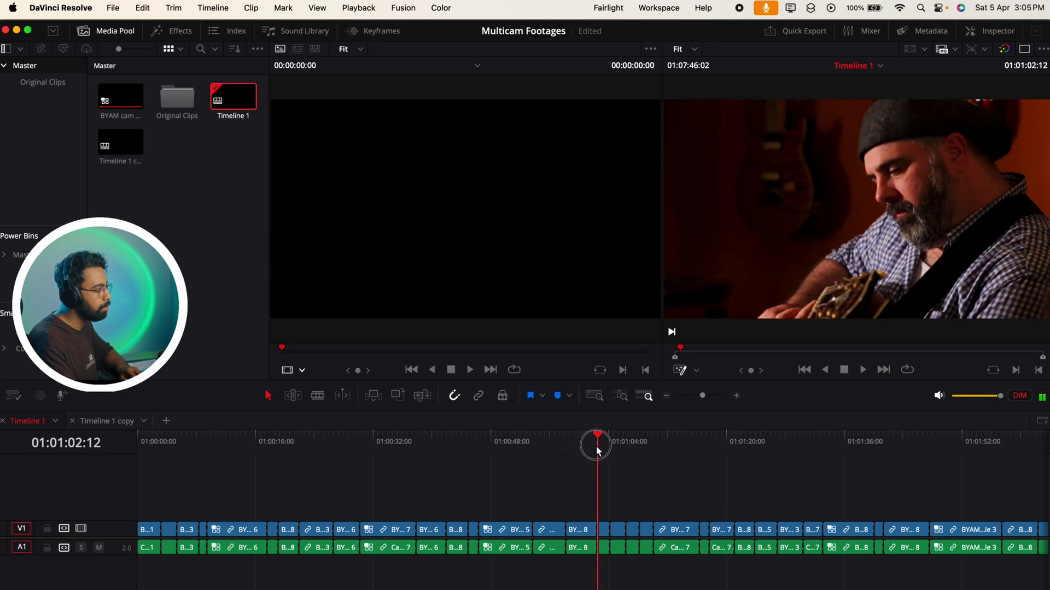
left_click(647, 459)
left_click(477, 482)
key("super+equal")
key("space")
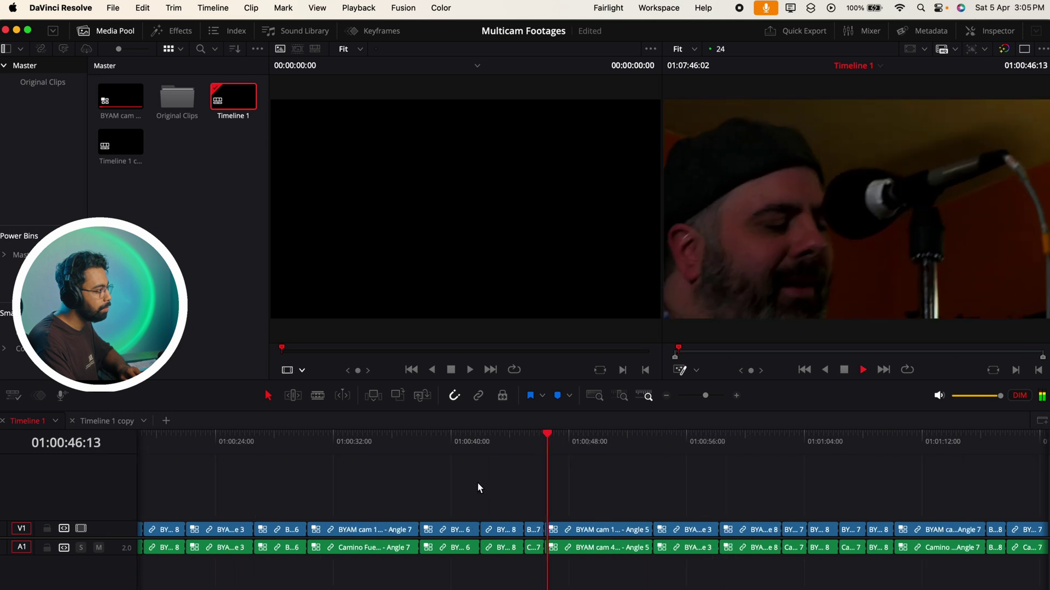
left_click(432, 486)
key("super+equal")
key("space")
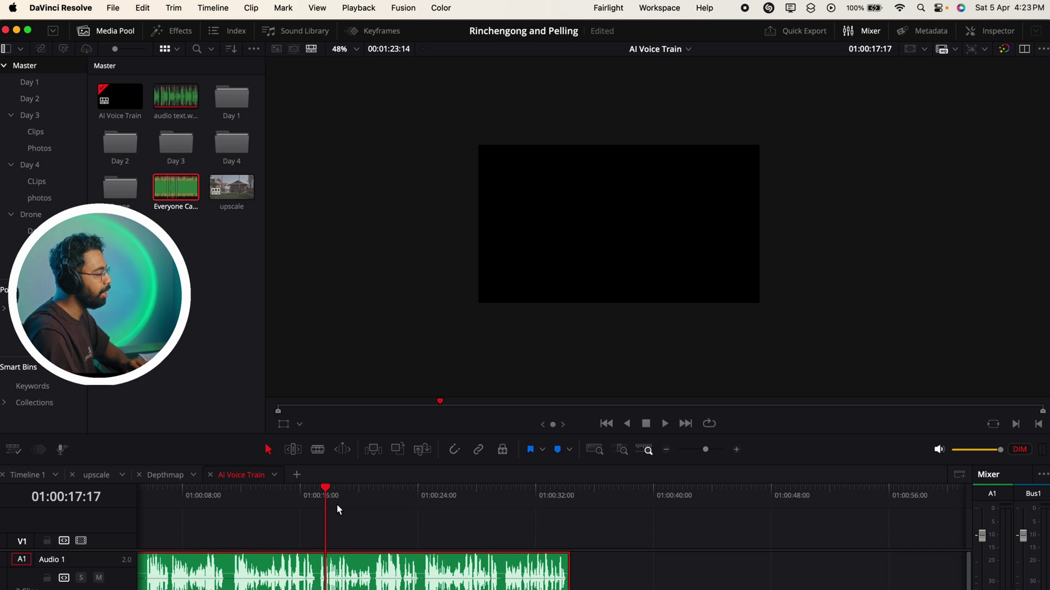
Play and stop the AI Voice Train timeline, then load audio text.wav into the viewer
key("space")
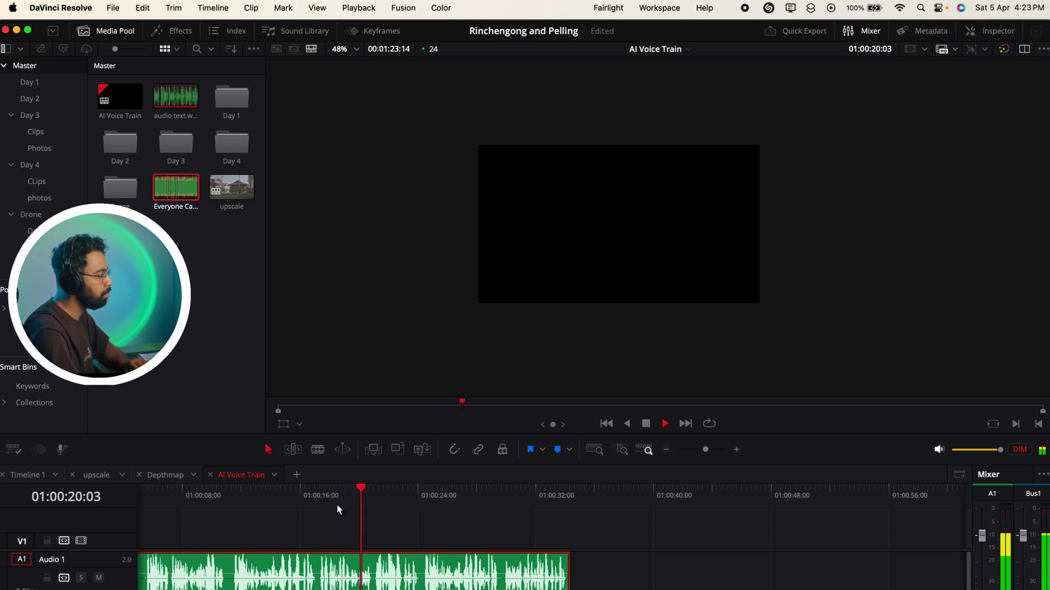
key("space")
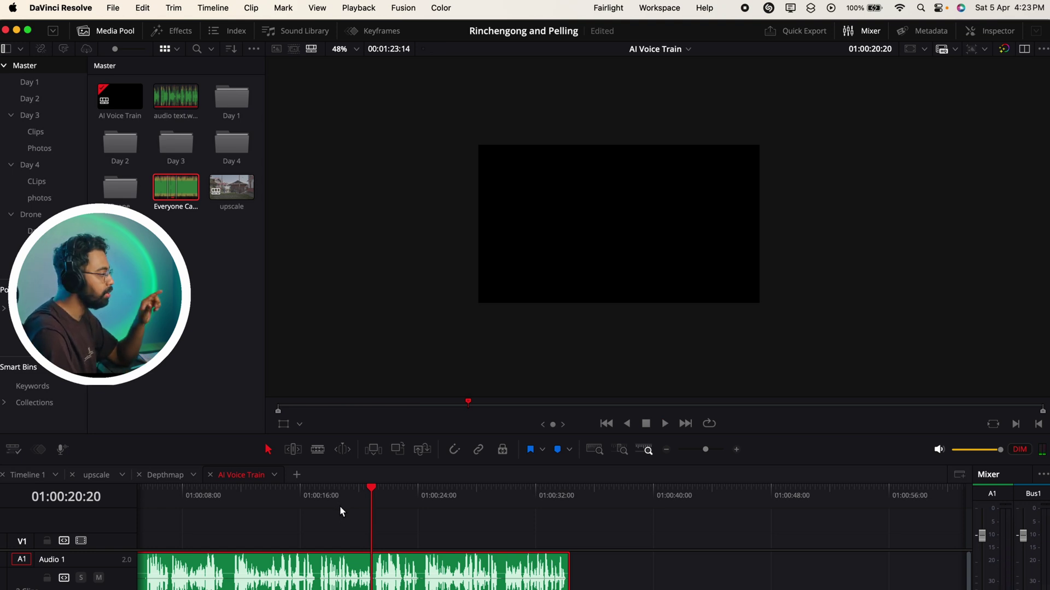
left_click(176, 94)
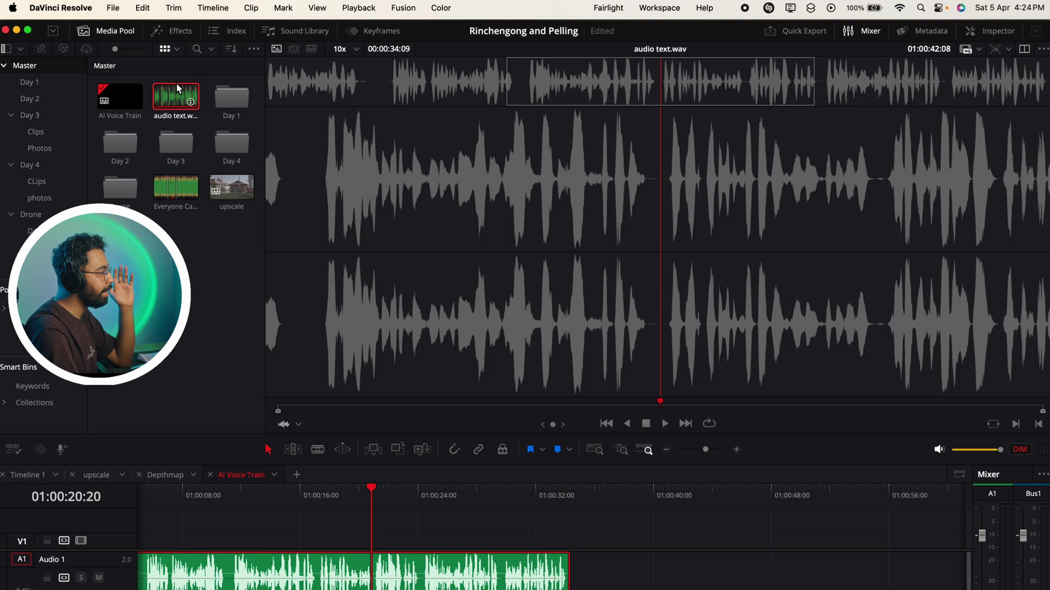
Start DaVinci AI Voice Training on audio text.wav and accept the usage terms
right_click(176, 94)
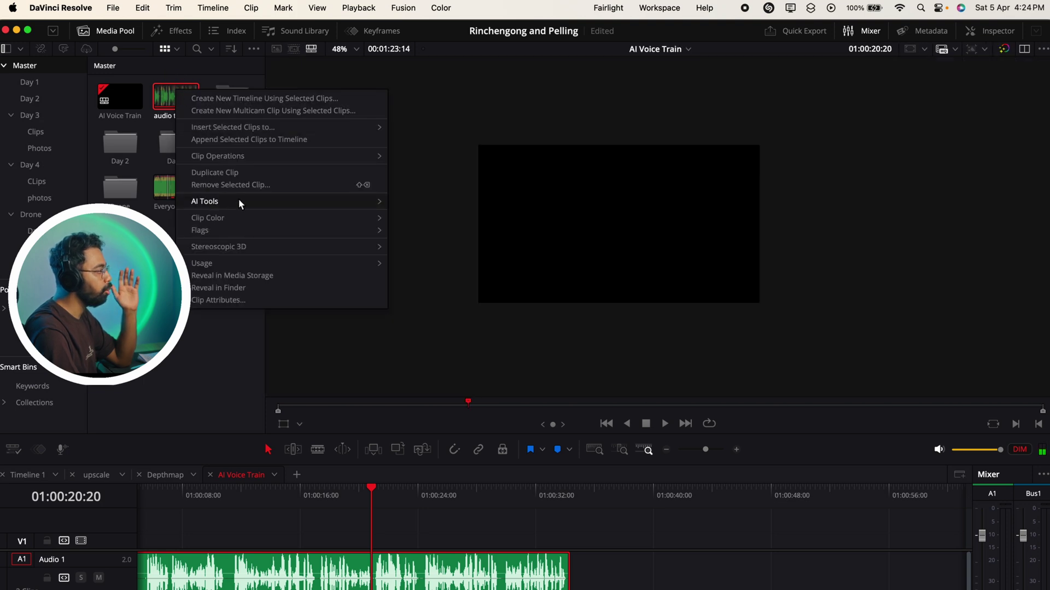
mouse_move(243, 203)
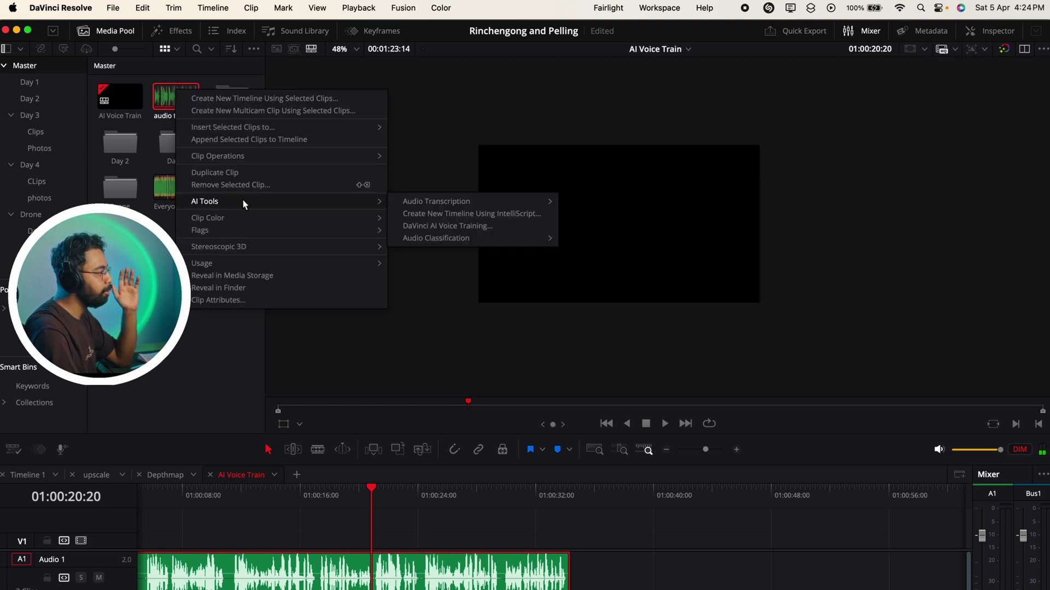
left_click(447, 226)
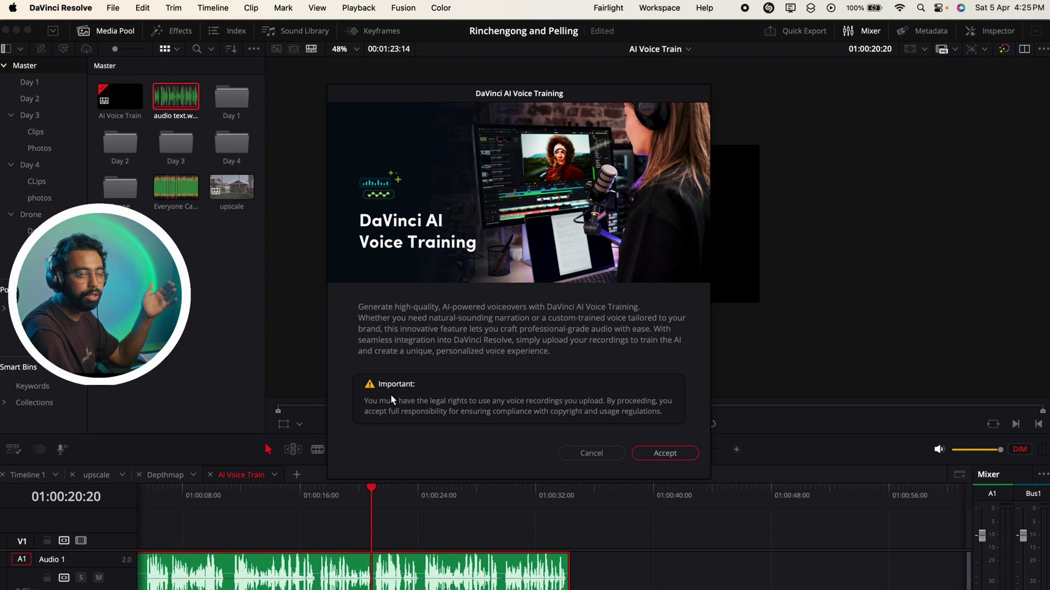
left_click(690, 456)
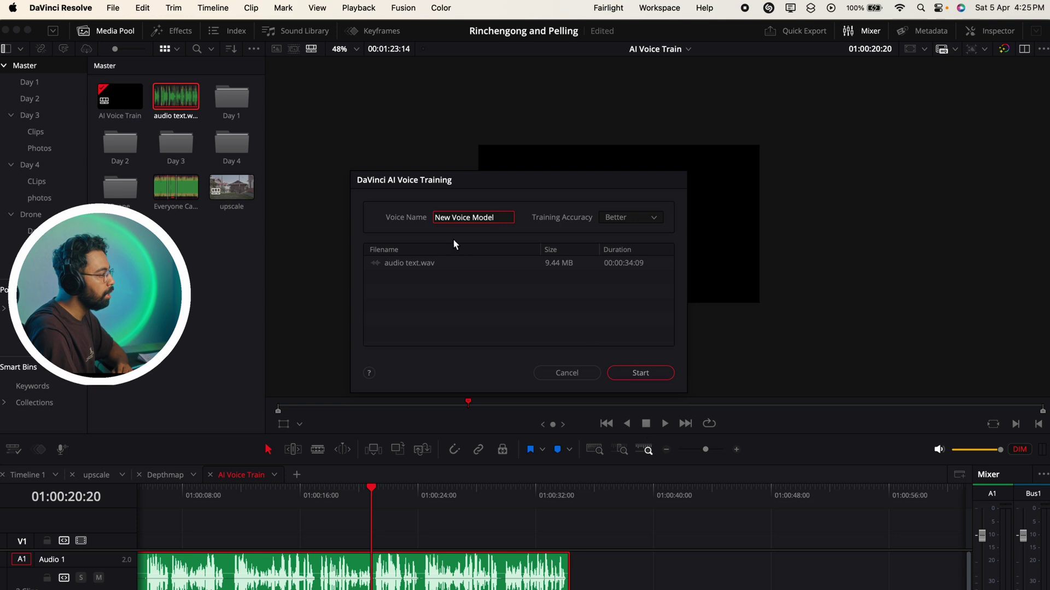
Enter a custom voice name, set Training Accuracy to Faster, and start training
left_click_drag(507, 217, 424, 217)
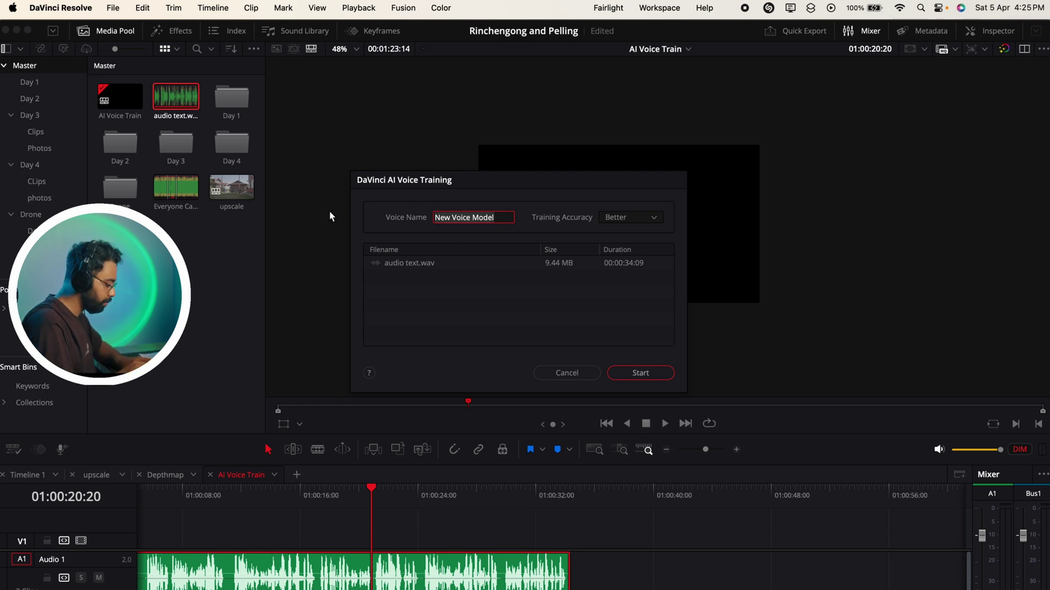
type("Satya T")
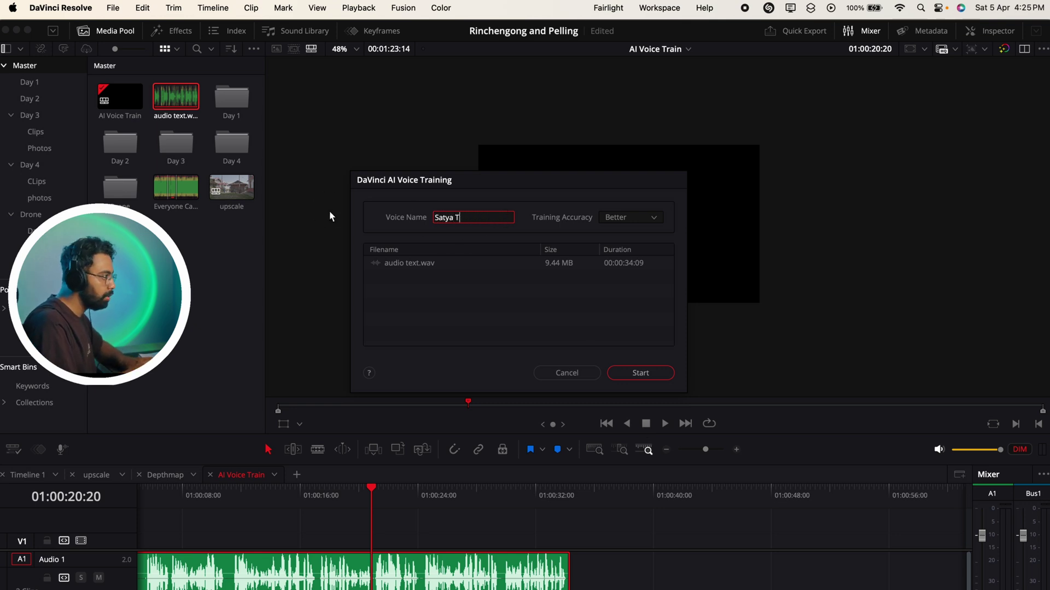
type("EST")
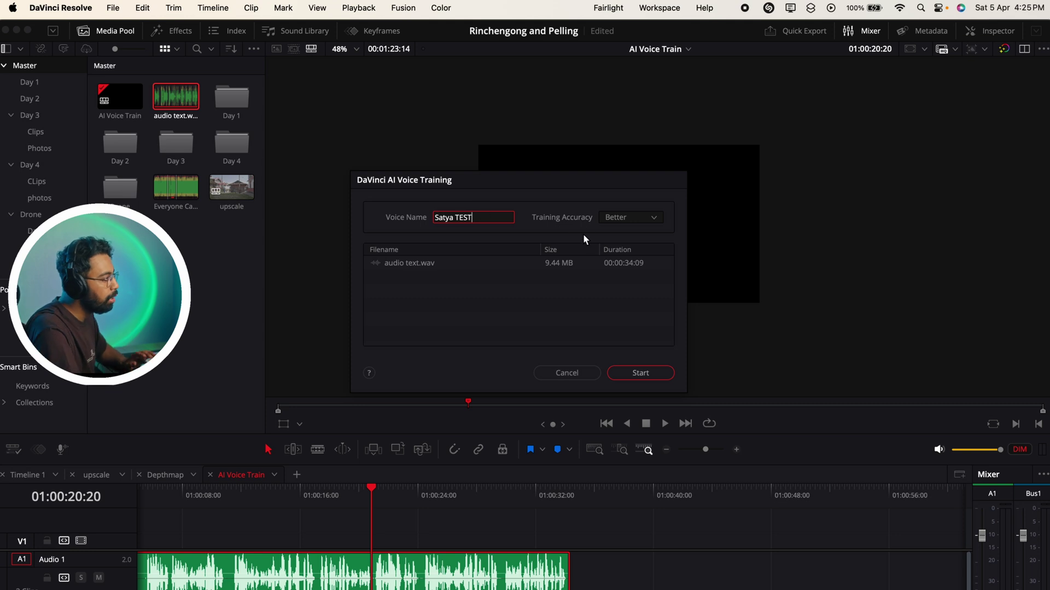
left_click(615, 219)
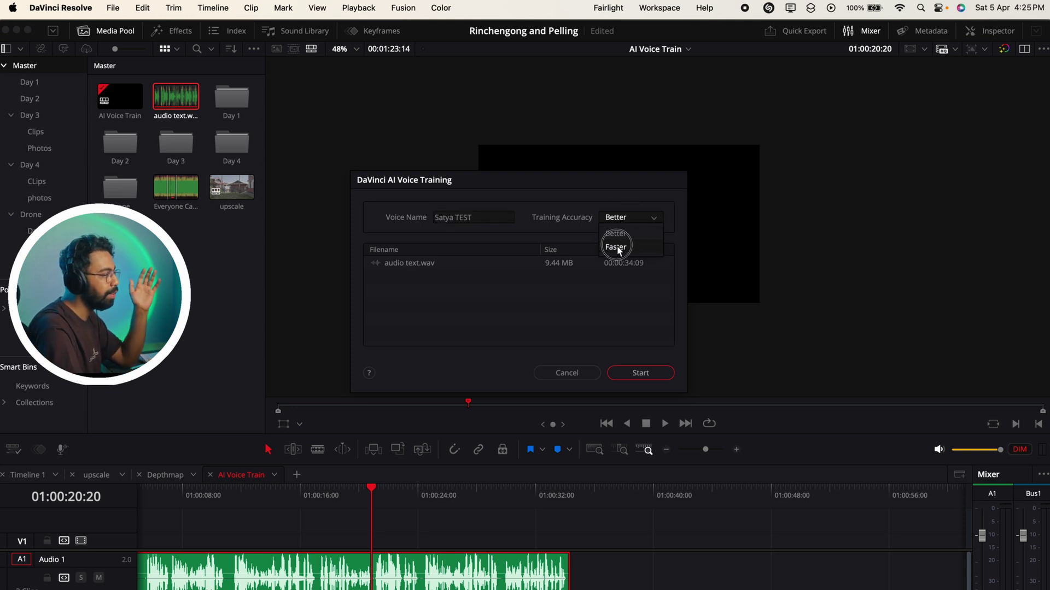
left_click(615, 240)
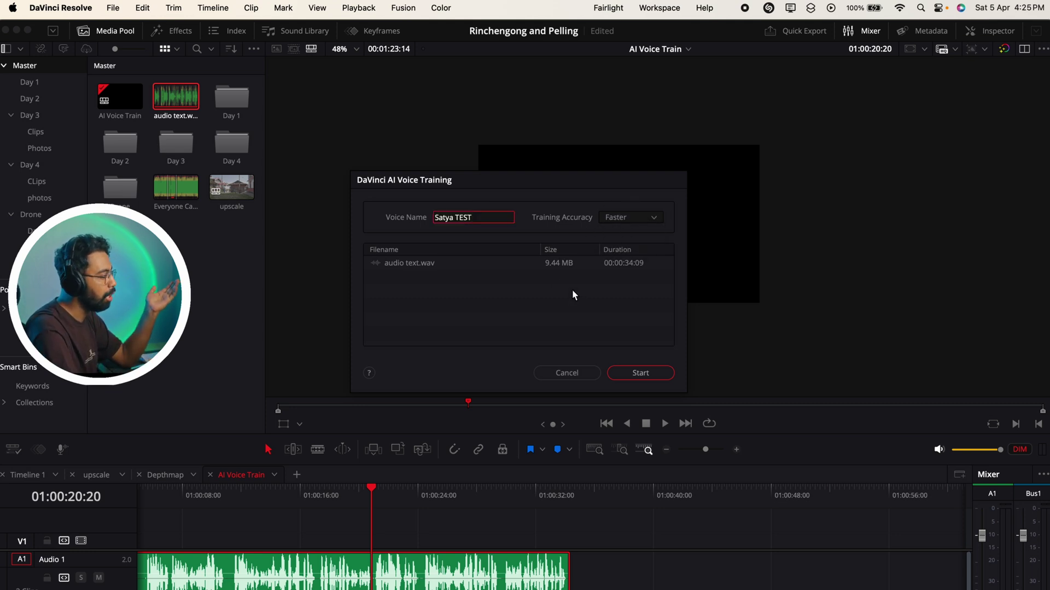
left_click(638, 372)
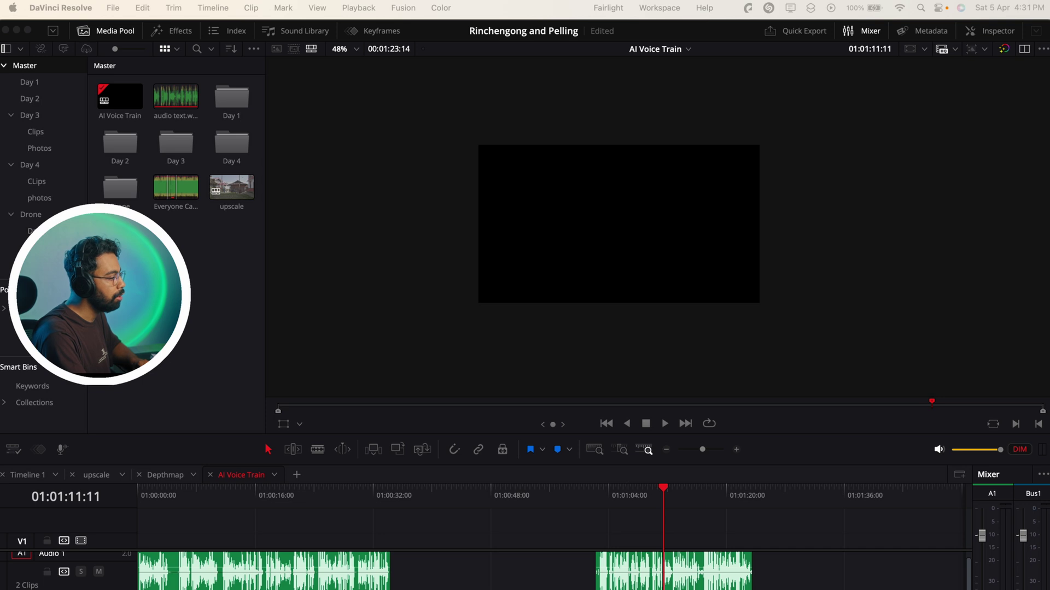
Scrub back to about 01:01:05 and briefly play the second audio clip
left_click_drag(663, 490, 619, 492)
key("space")
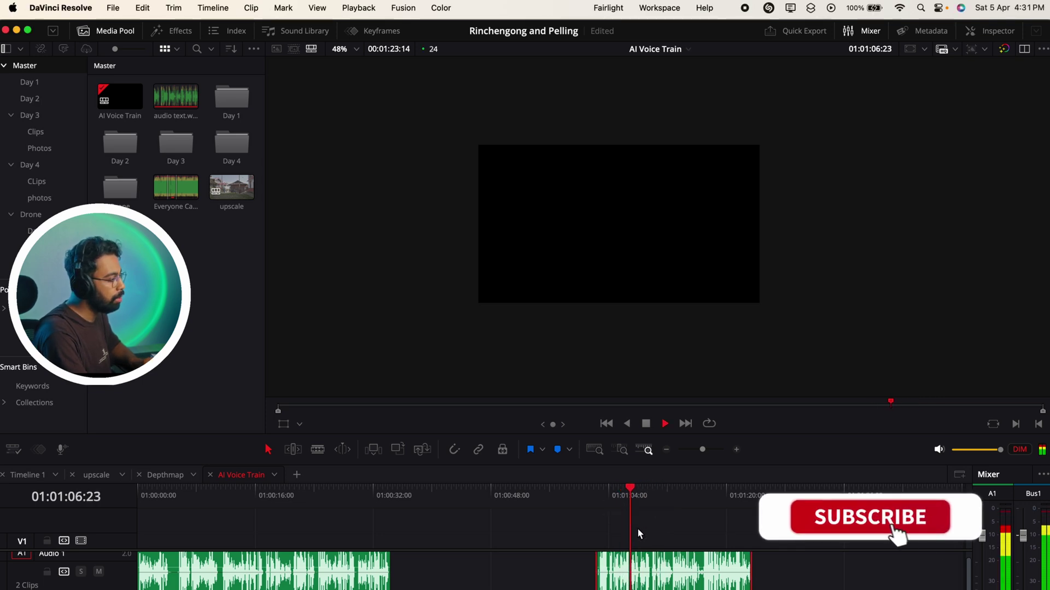
key("space")
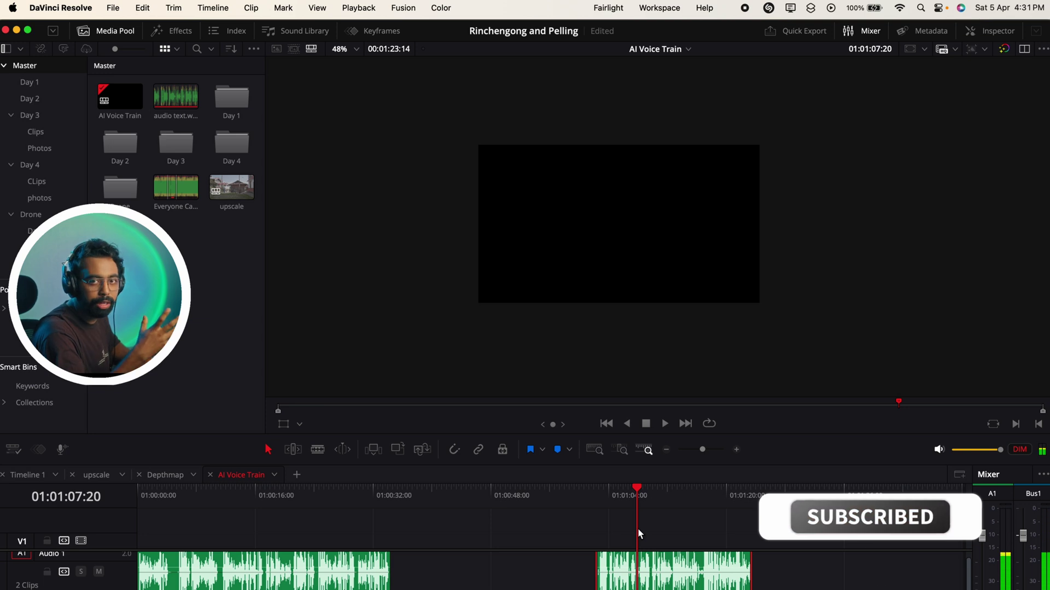
Voice Convert the second clip with the custom trained voice model, rendering to a New Track
right_click(649, 581)
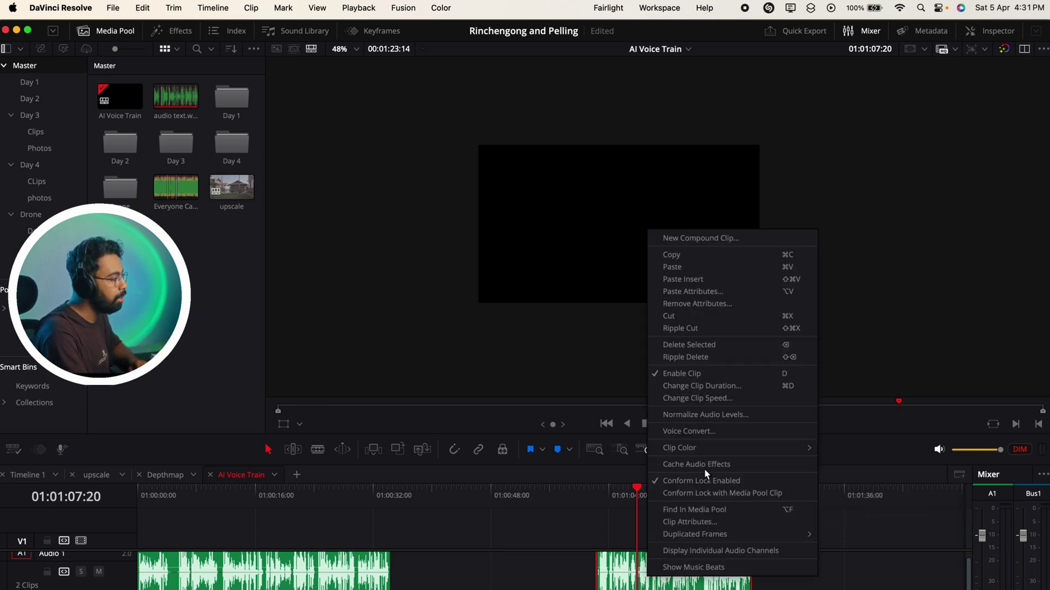
left_click(713, 434)
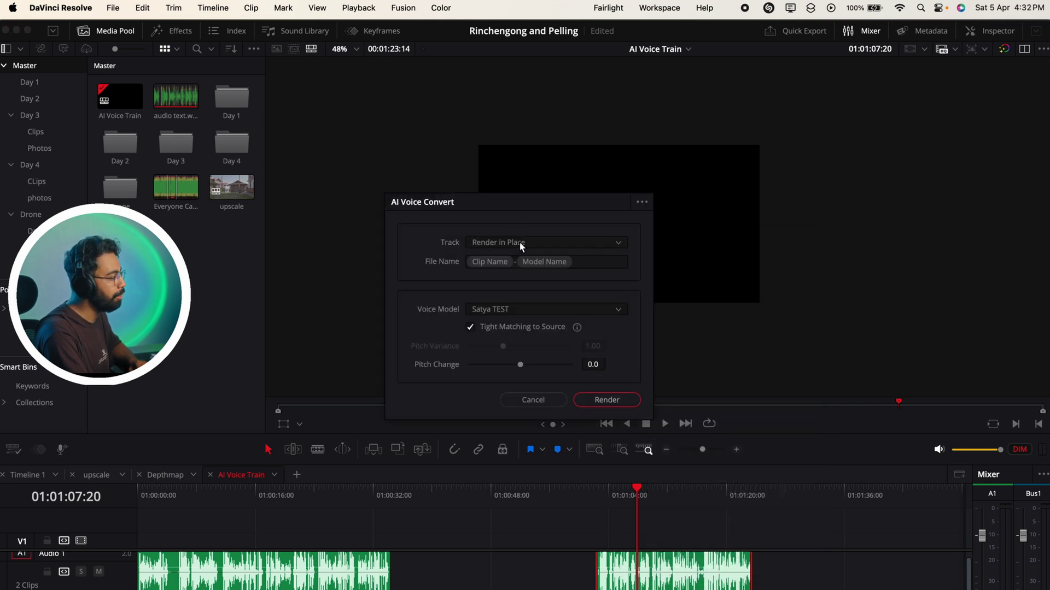
left_click(521, 244)
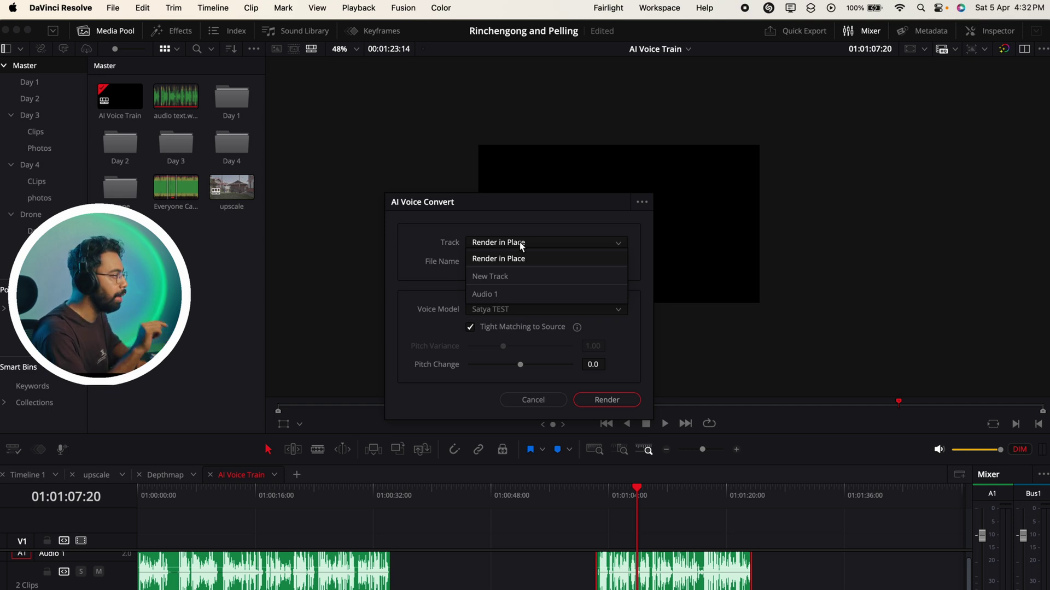
left_click(528, 276)
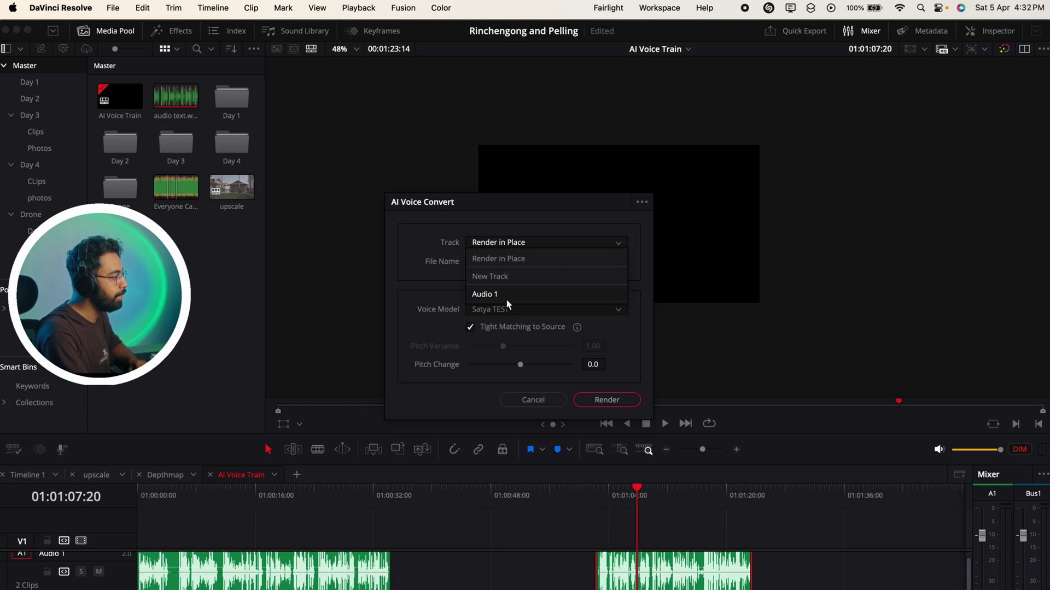
left_click(508, 309)
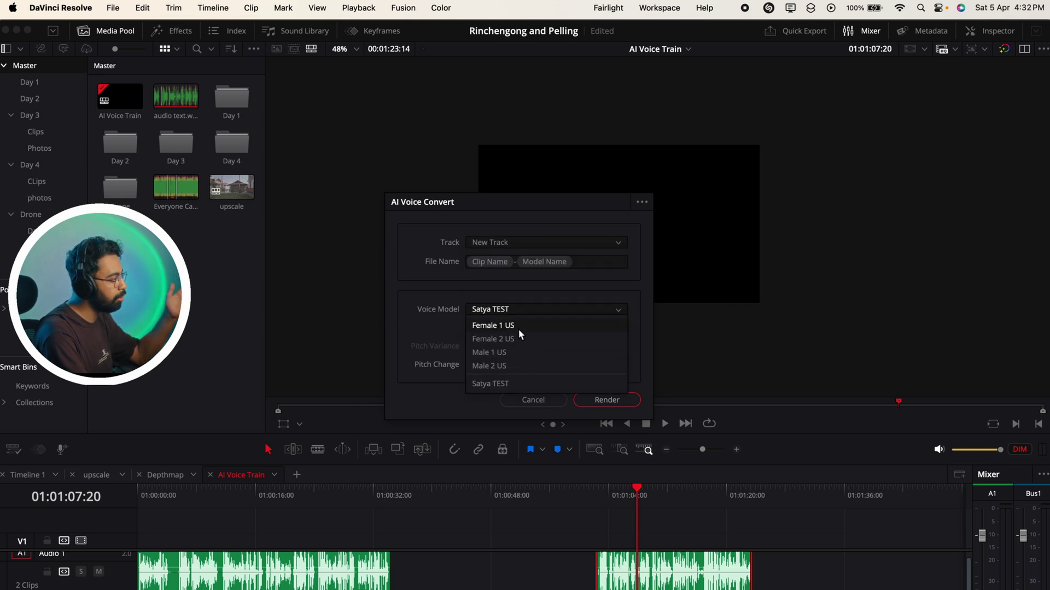
left_click(513, 384)
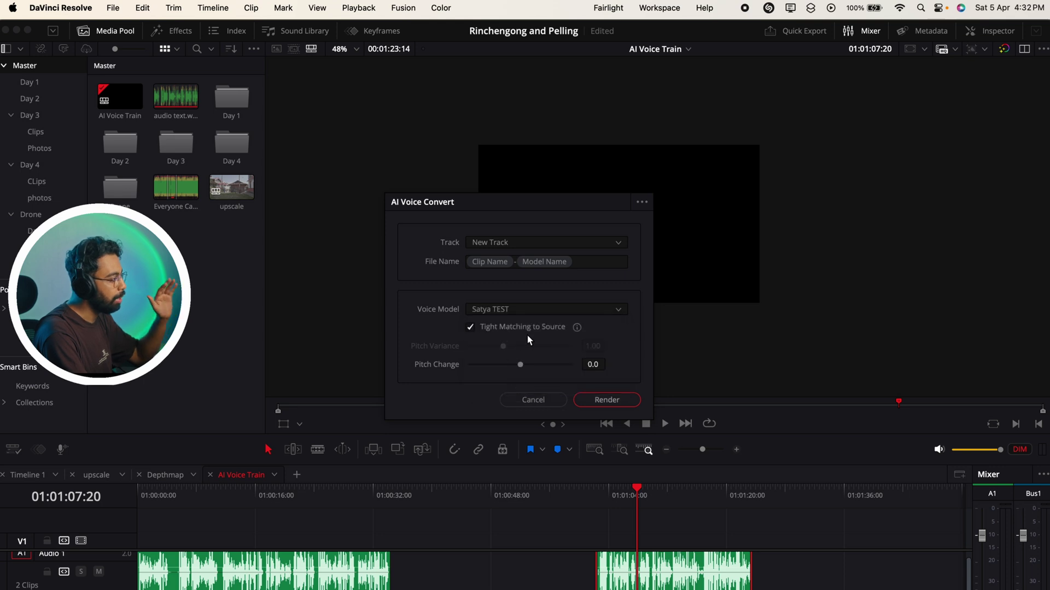
left_click(606, 399)
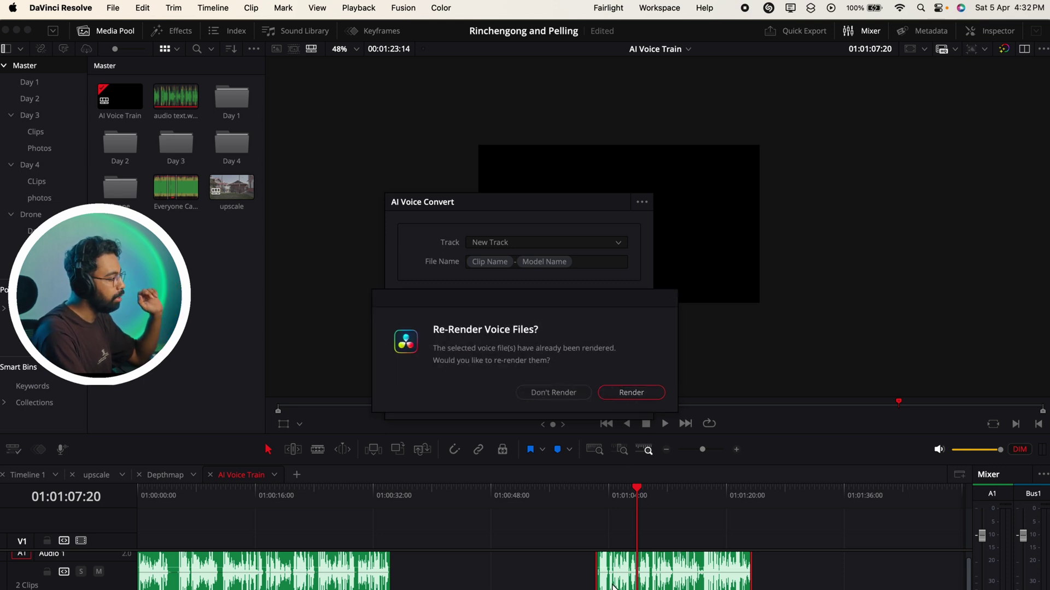
left_click(630, 395)
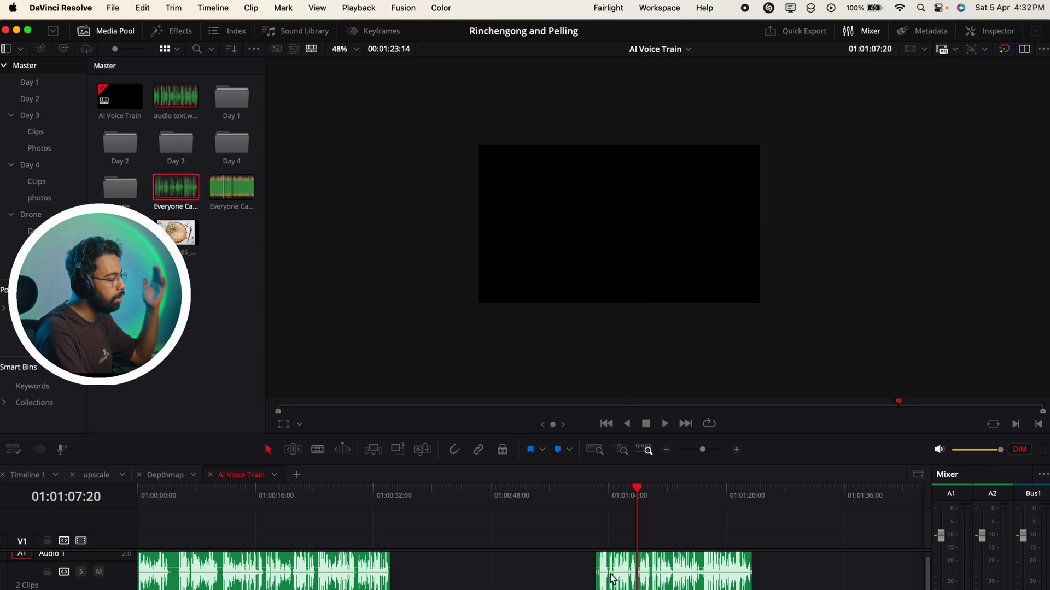
Zoom in on the second clip and play the converted voice from about 01:01:02
key("super+equal")
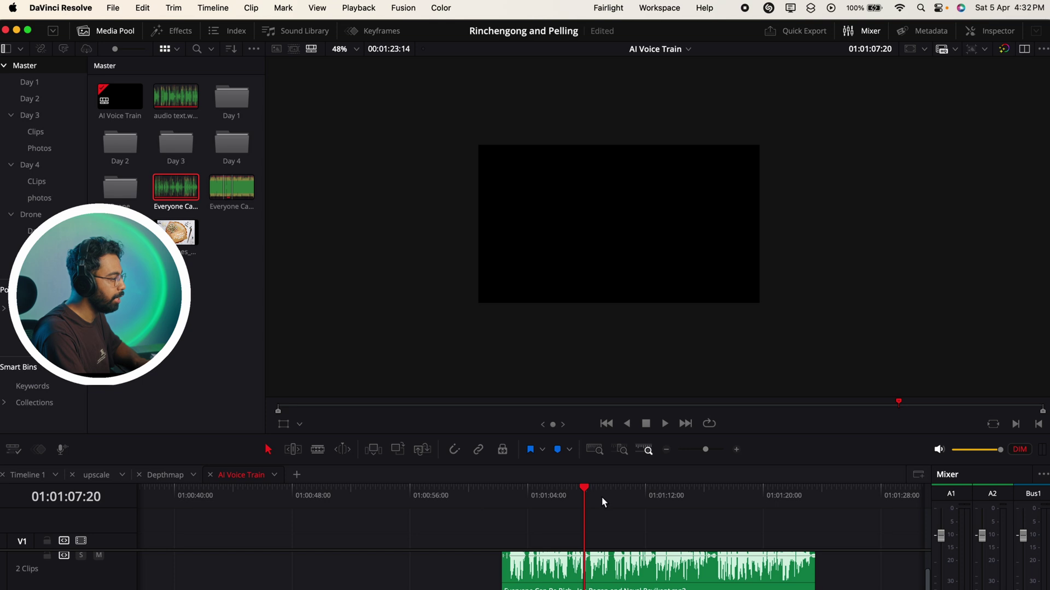
left_click_drag(603, 501, 509, 508)
key("space")
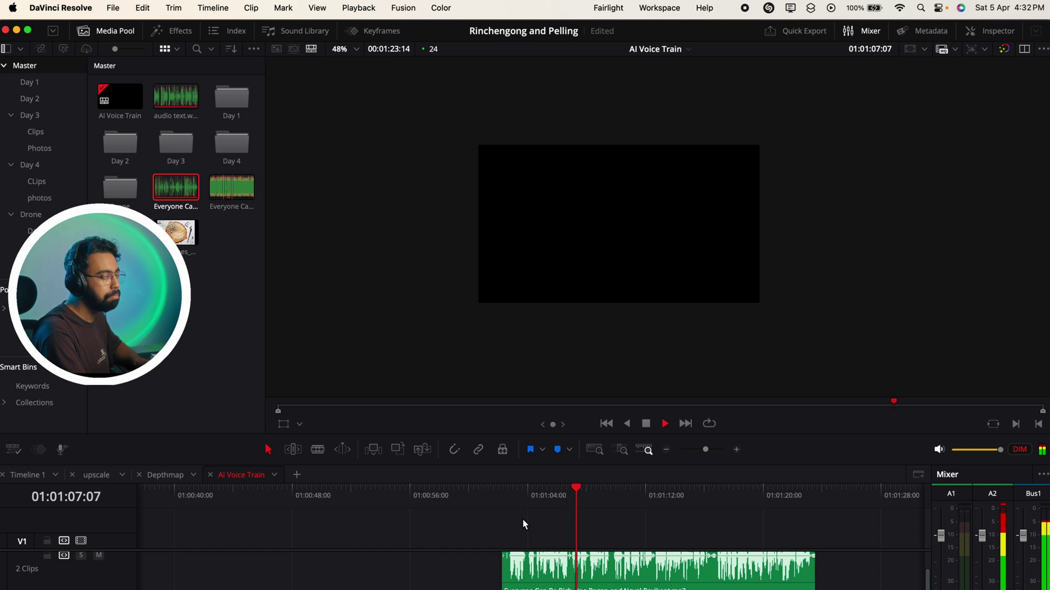
key("space")
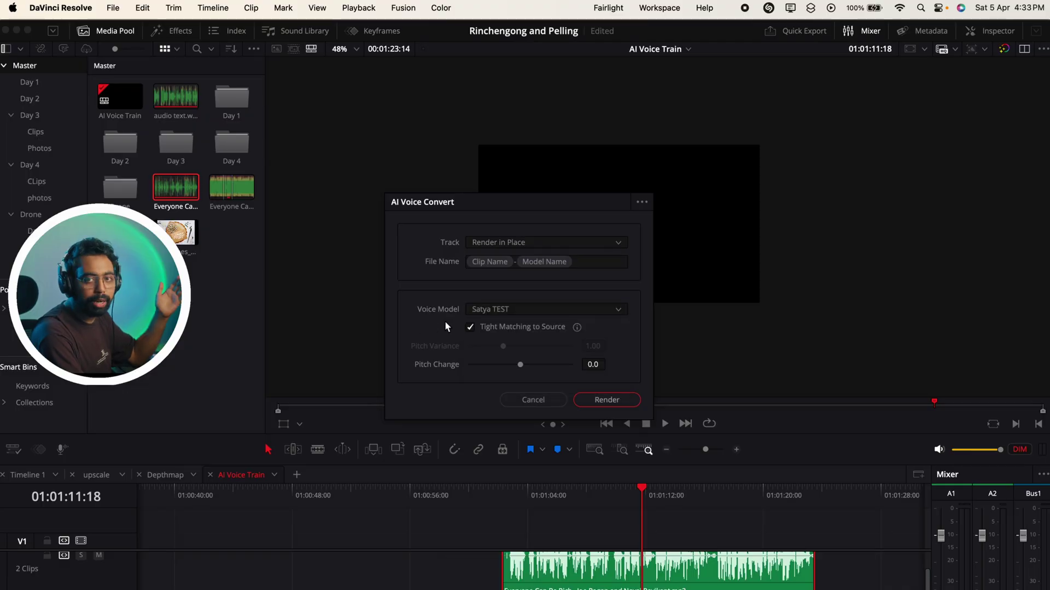
Re-render the clip's voice conversion using the Female 2 US voice model
left_click(510, 311)
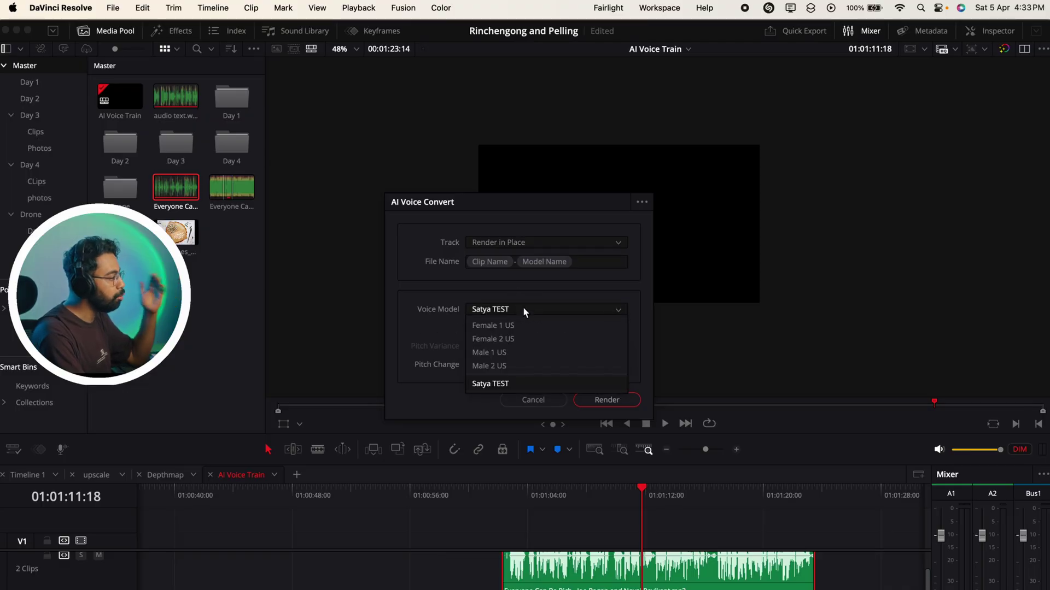
left_click(523, 339)
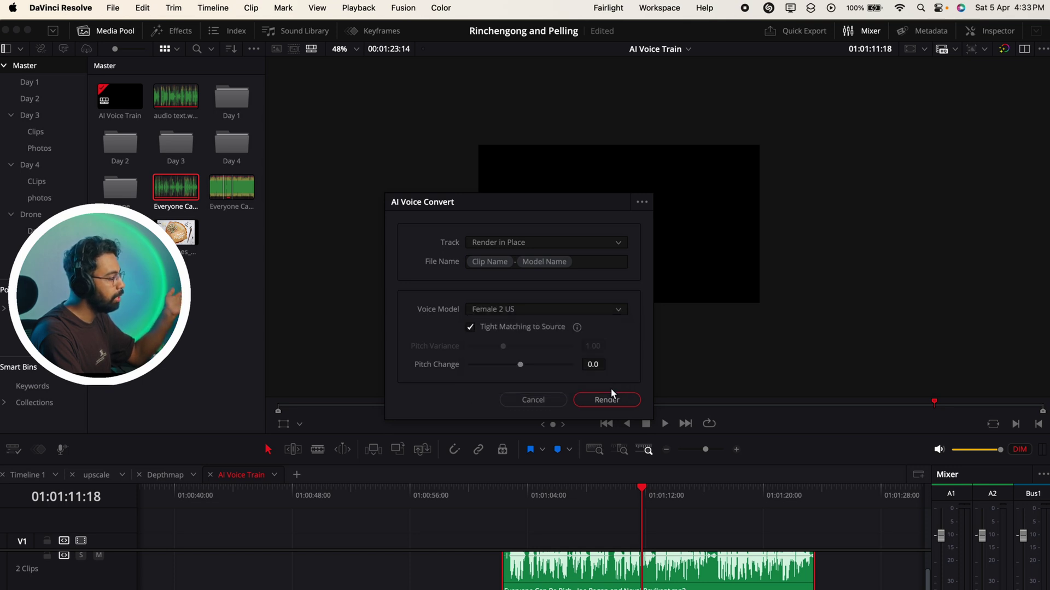
left_click(608, 400)
left_click(628, 394)
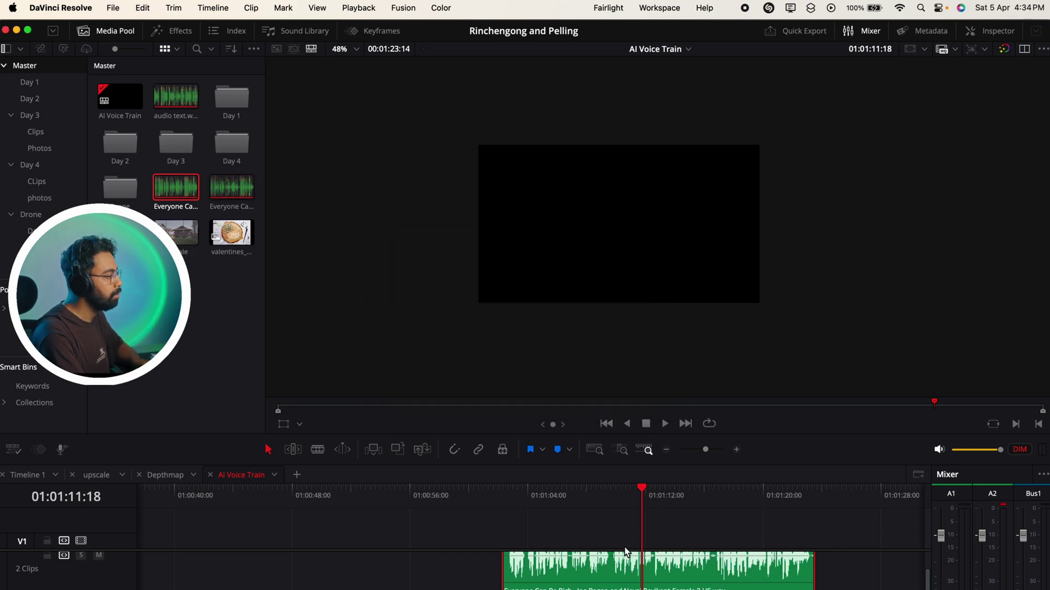
Play the re-voiced clip from 01:01:05:05 with DIM off and monitor volume near -9.9 dB
left_click_drag(602, 511, 546, 516)
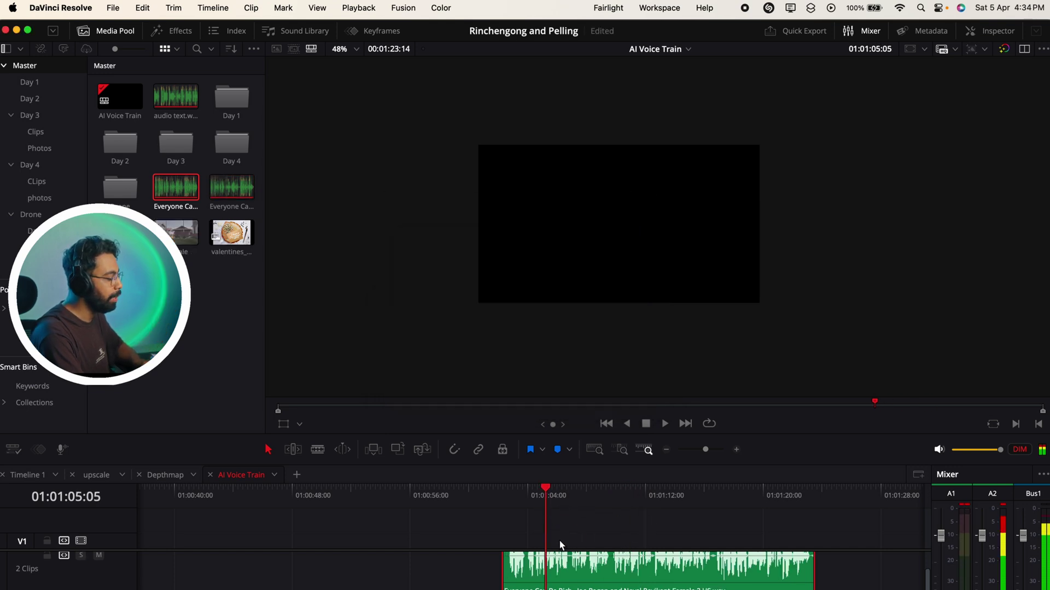
key("space")
left_click(668, 492)
left_click(1020, 450)
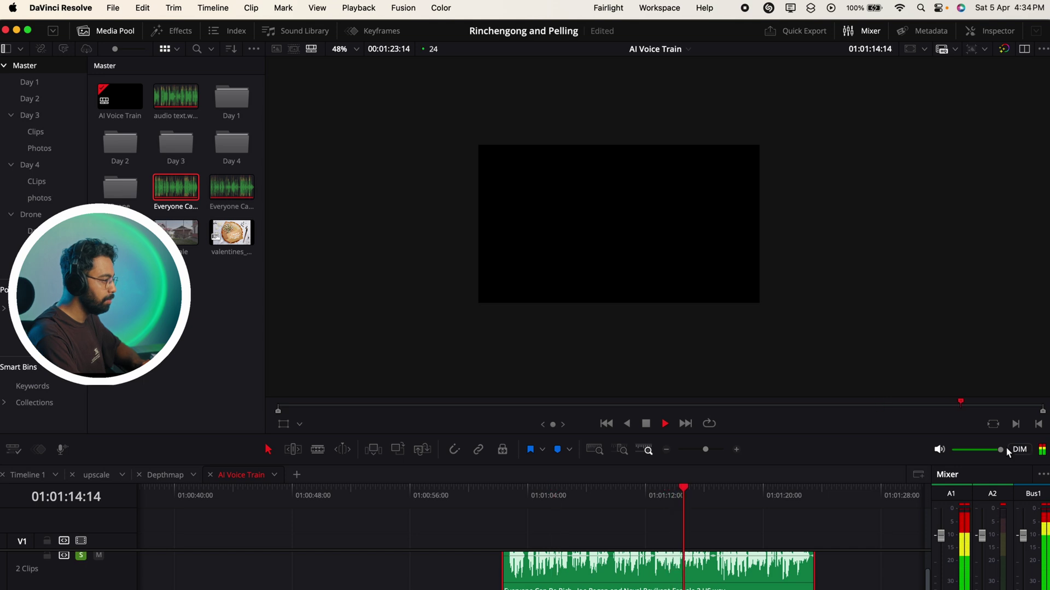
left_click_drag(999, 450, 983, 449)
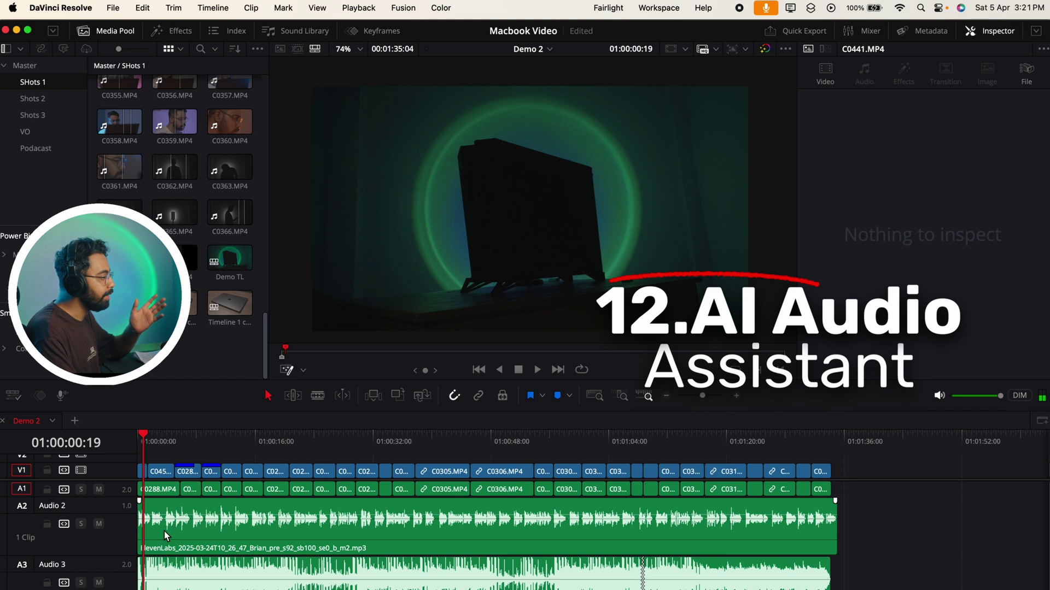
Solo and play the Demo 2 voiceover and music tracks to hear each on its own
left_click(167, 536)
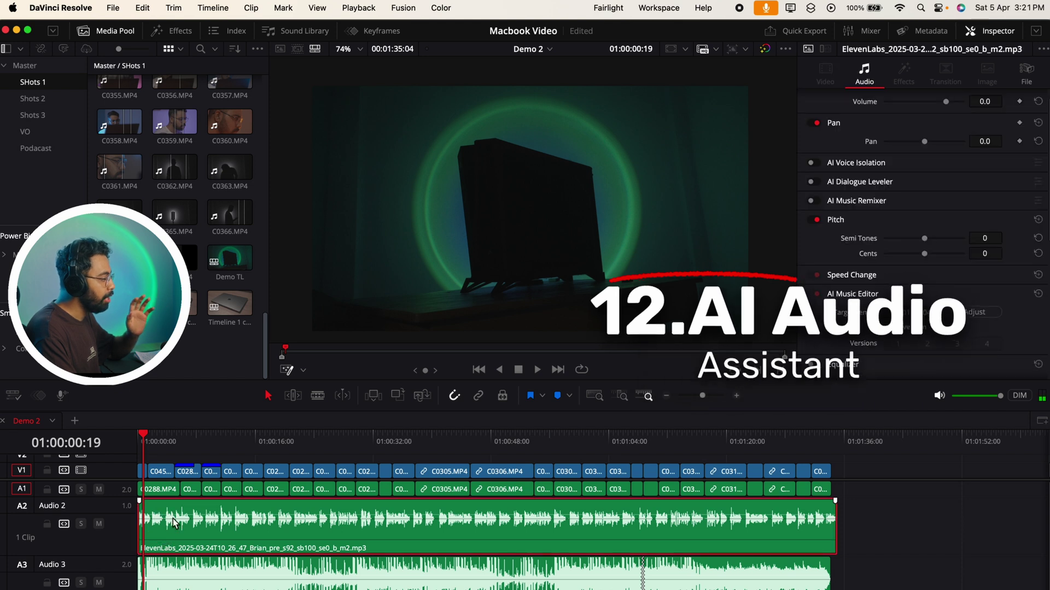
left_click(81, 523)
key("space")
key("space")
left_click(82, 525)
key("space")
key("space")
left_click(81, 583)
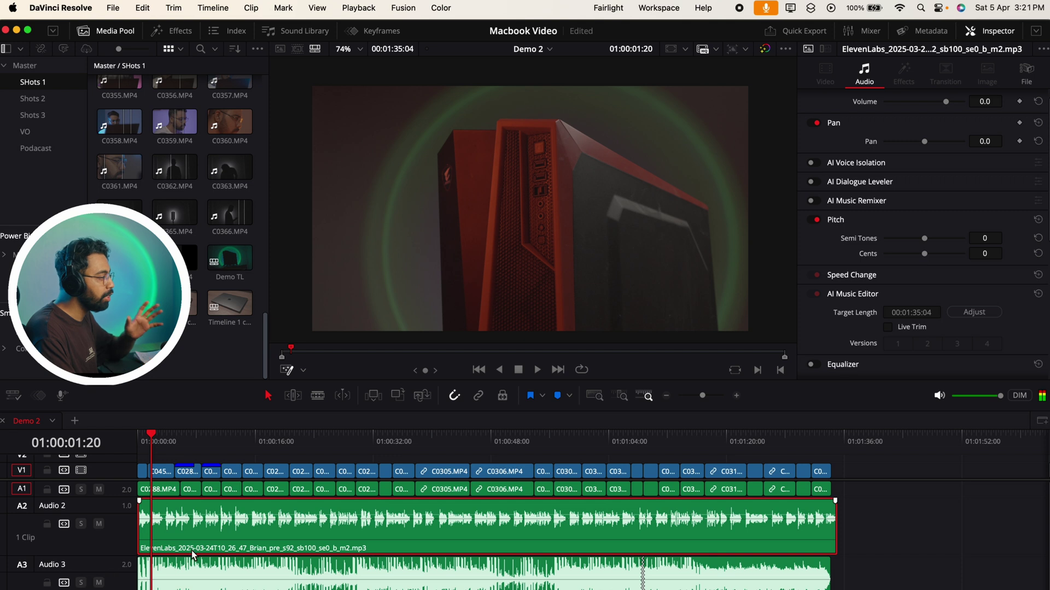
left_click(492, 574)
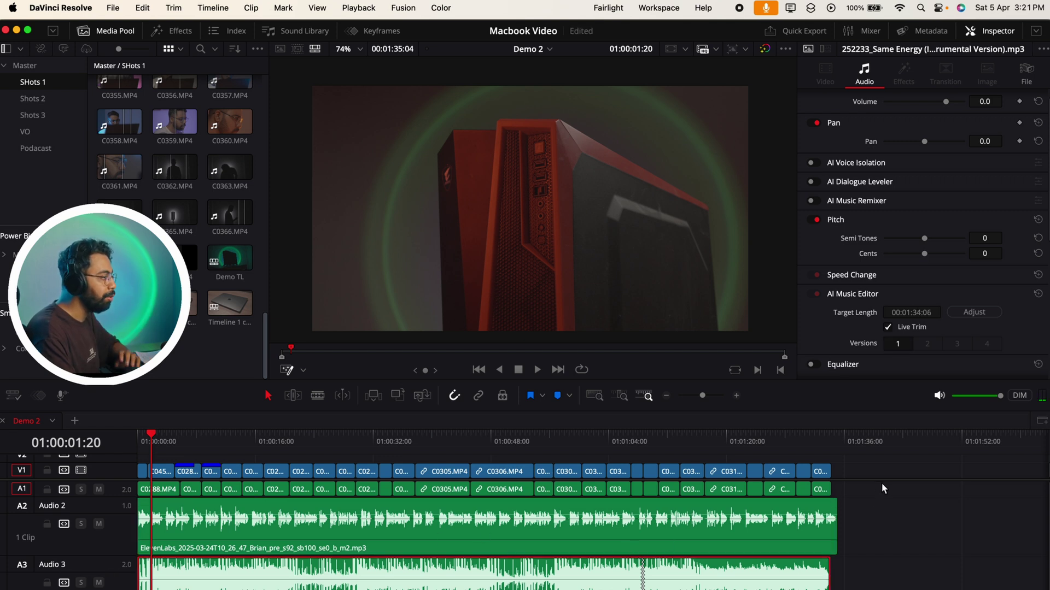
Select every clip and run the AI Audio Assistant's Auto Mix for YouTube
left_click_drag(862, 472, 125, 589)
left_click(213, 7)
mouse_move(258, 157)
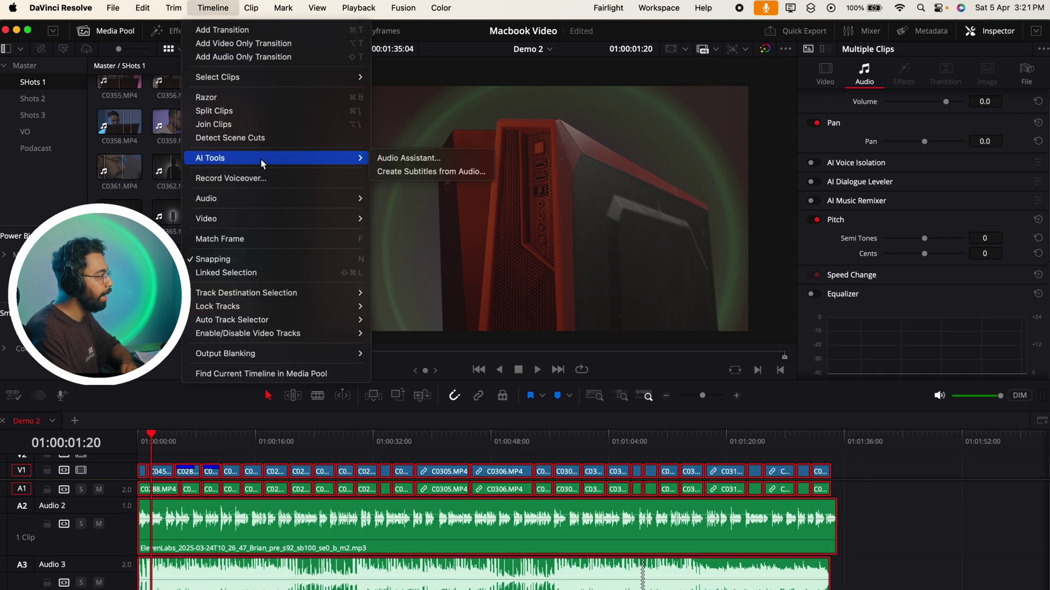
left_click(392, 159)
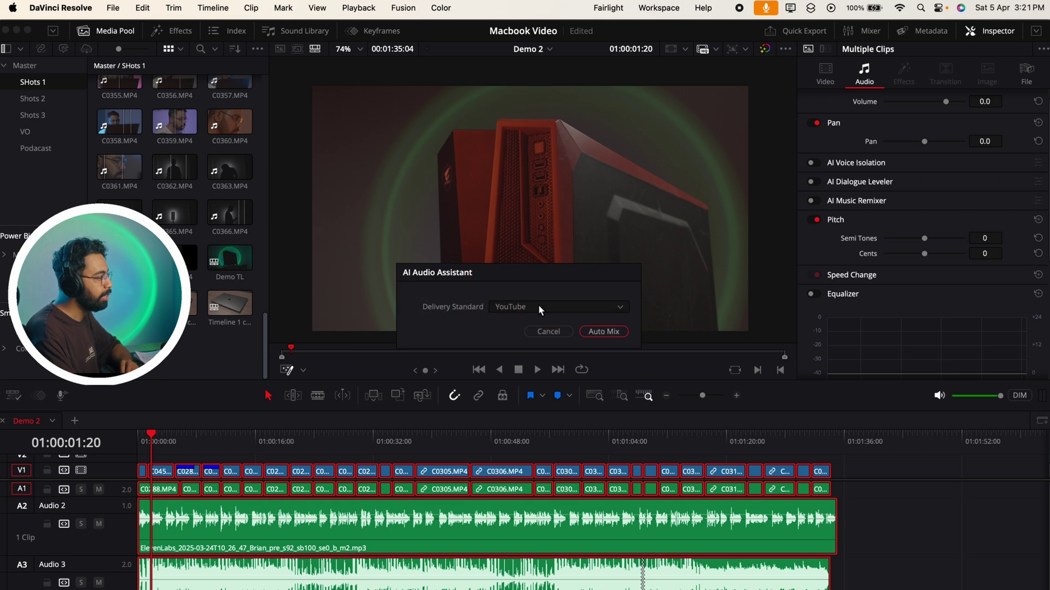
left_click(607, 332)
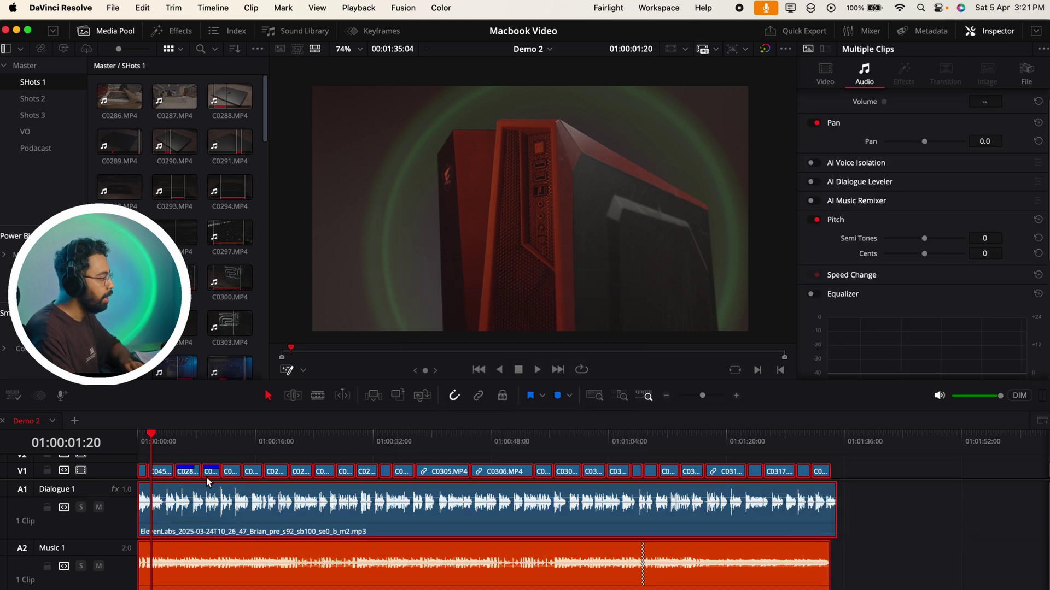
left_click_drag(151, 435, 115, 447)
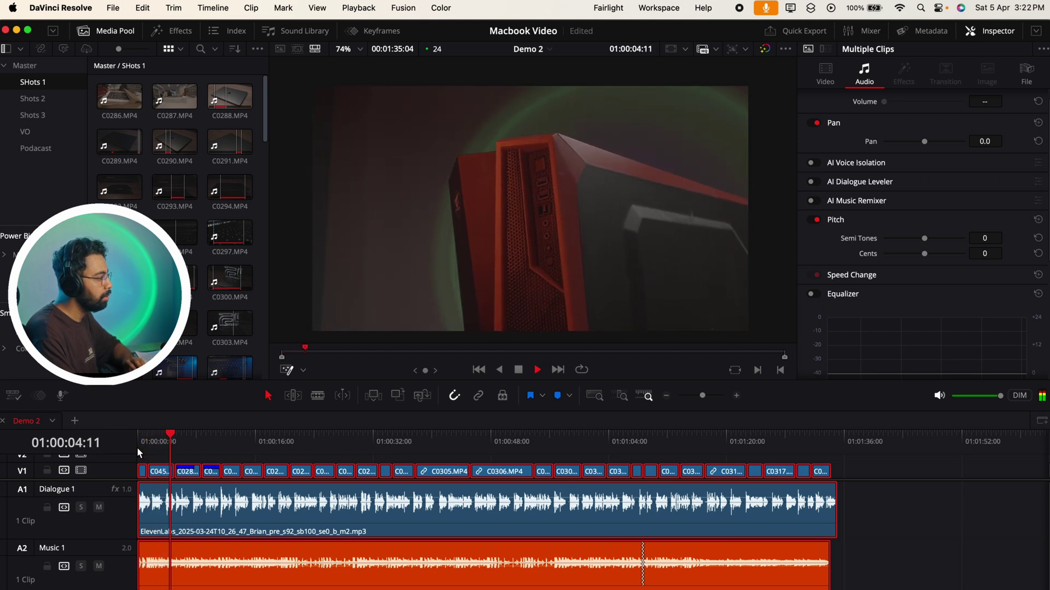
key("space")
key("ctrl+shift+a")
key("ctrl+equal")
key("ctrl+equal")
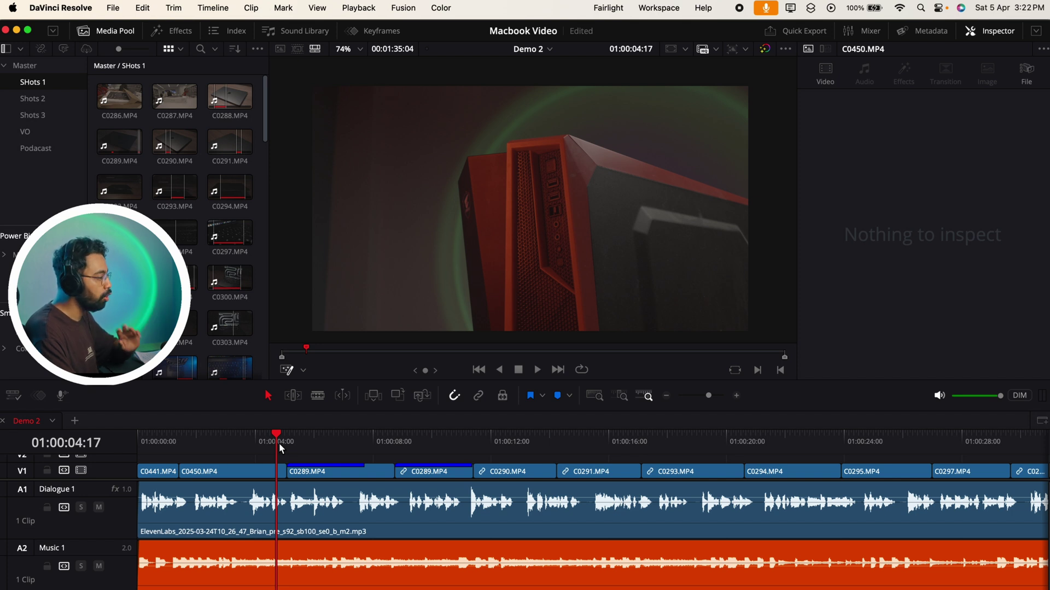
key("Down")
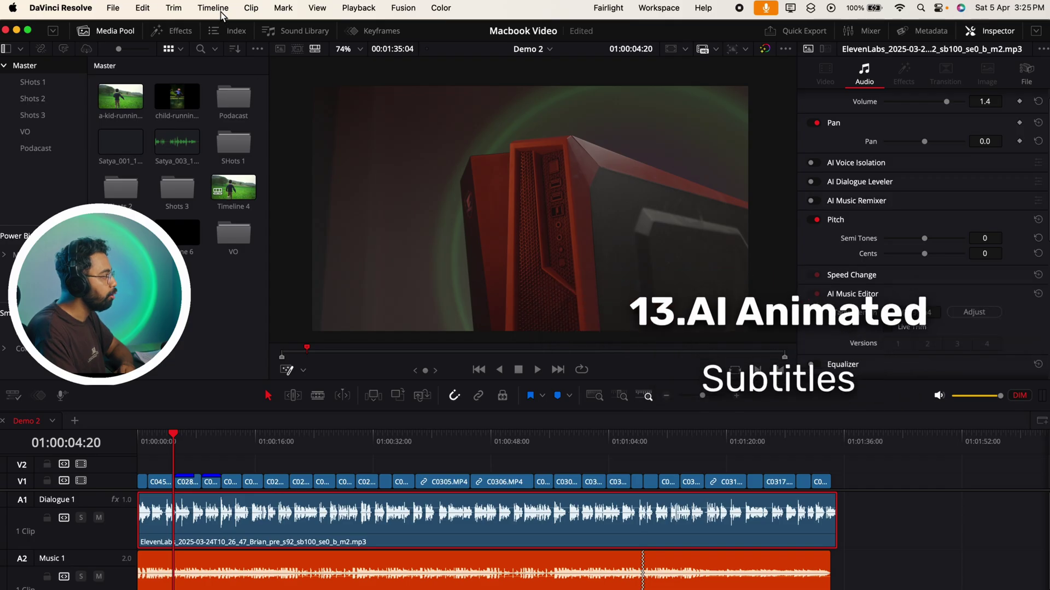
Generate subtitles from the dialogue audio with the default Create Subtitles settings
left_click(221, 12)
mouse_move(290, 157)
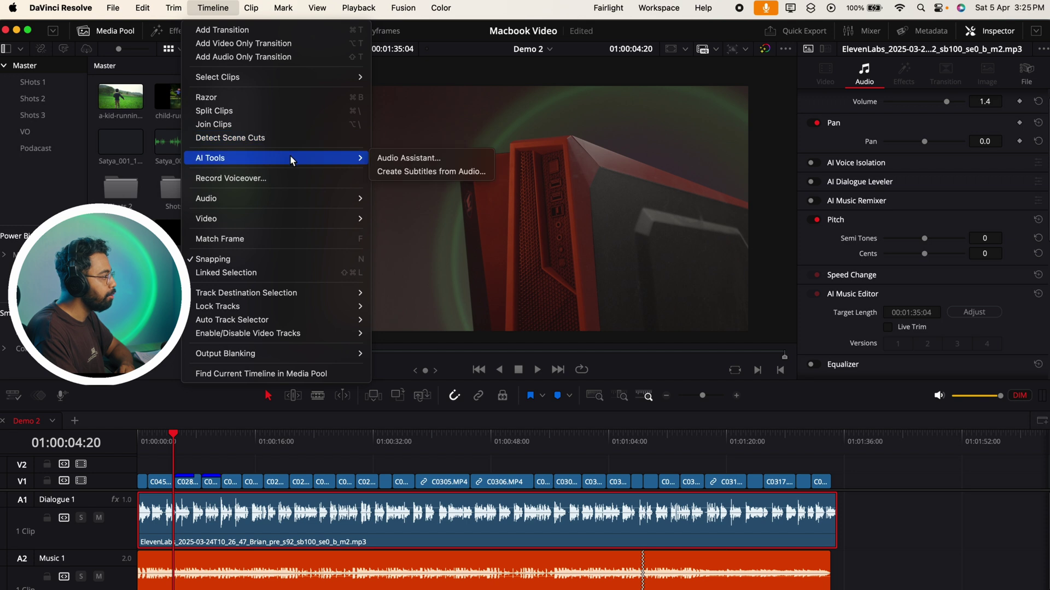
left_click(405, 175)
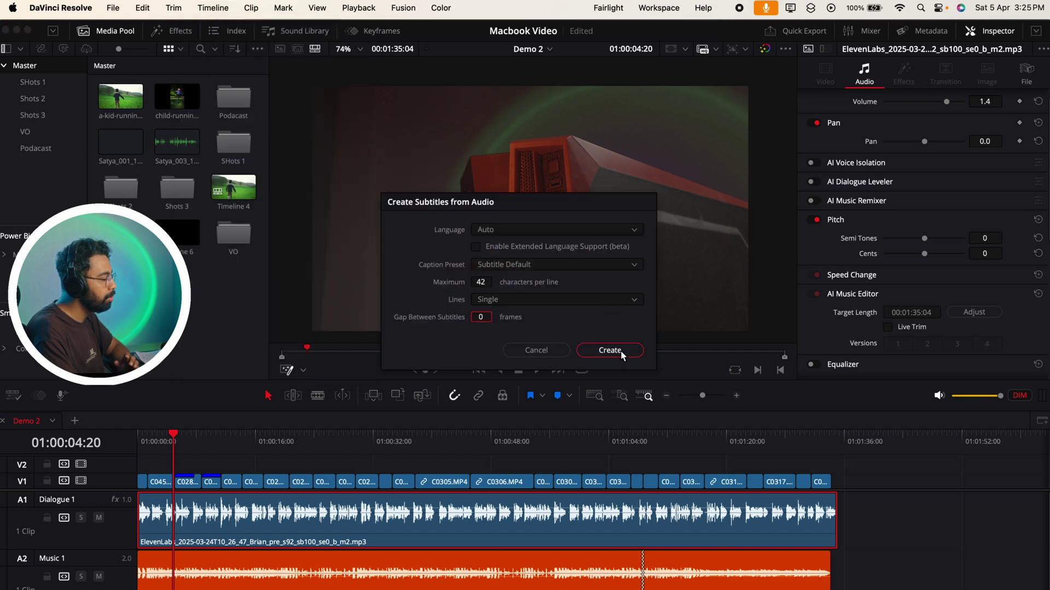
left_click(612, 354)
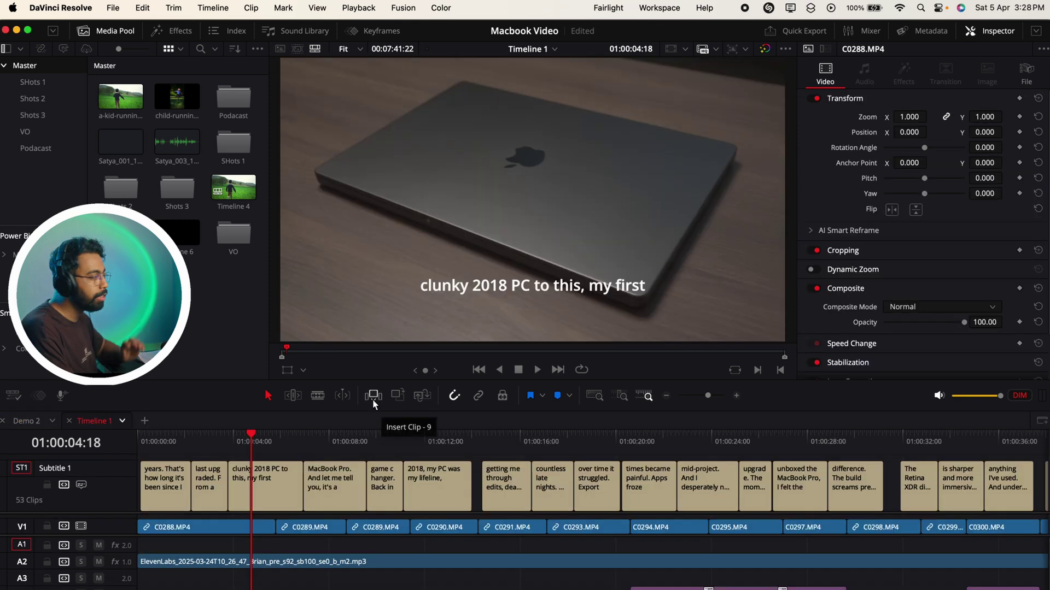
Review a couple of the generated captions, then bring up the Effects library
left_click(253, 446)
left_click(215, 441)
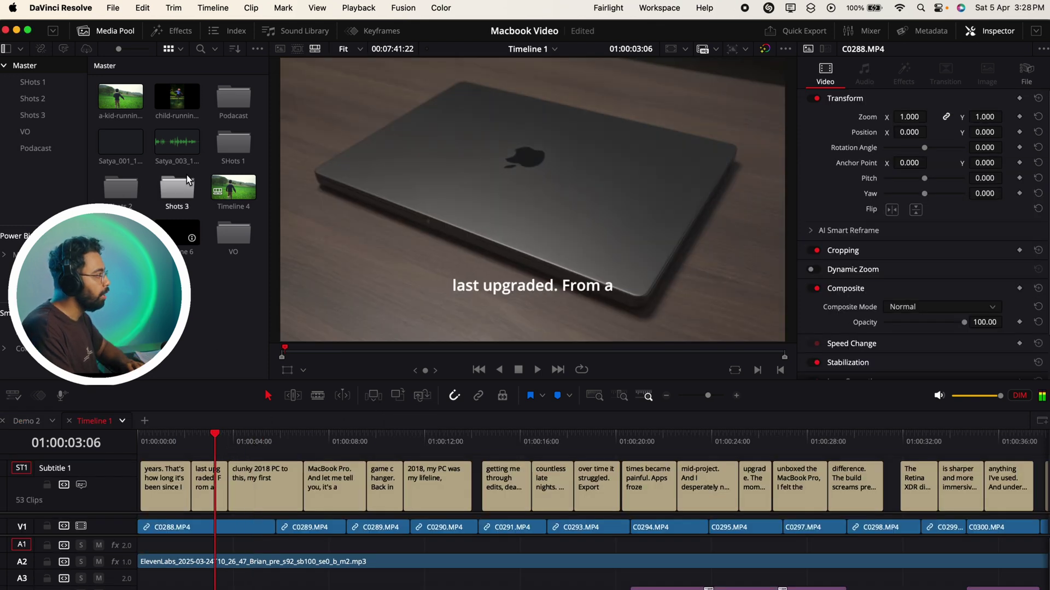
left_click(175, 34)
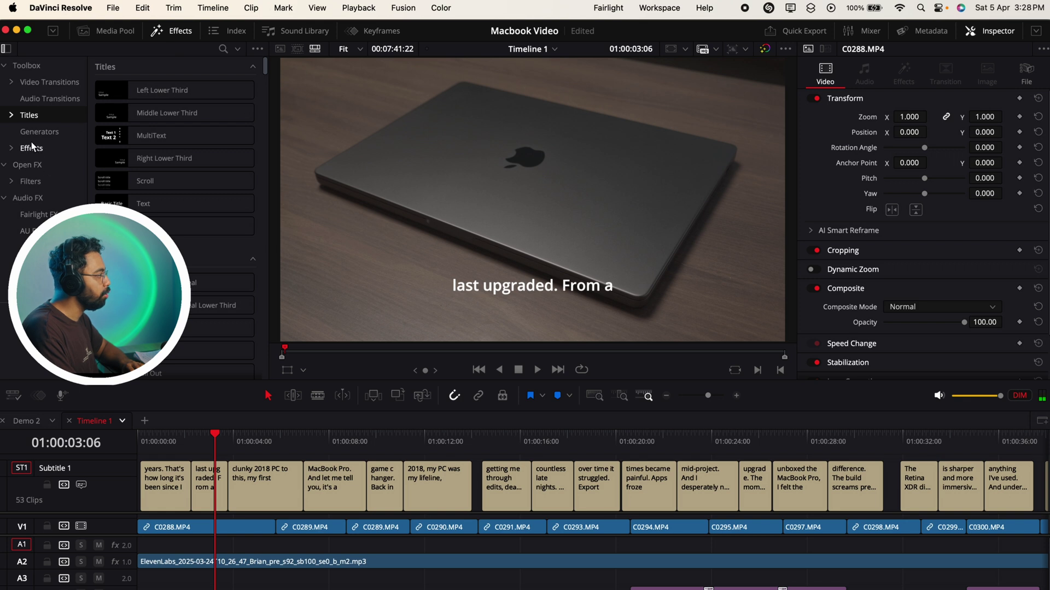
Apply the animated Statement subtitle style to the Subtitle track and preview it
left_click(11, 116)
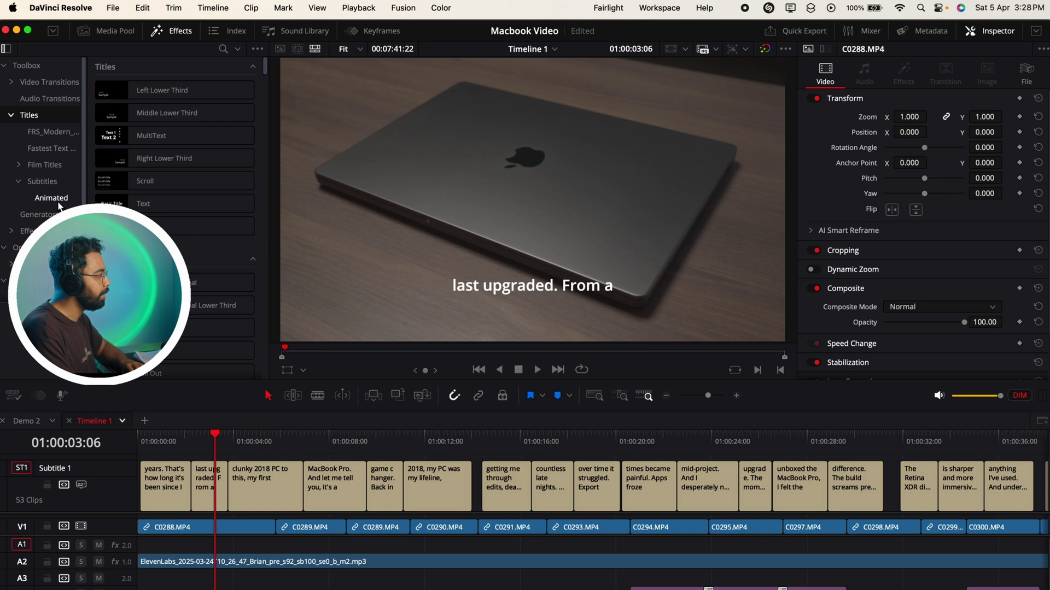
left_click(55, 199)
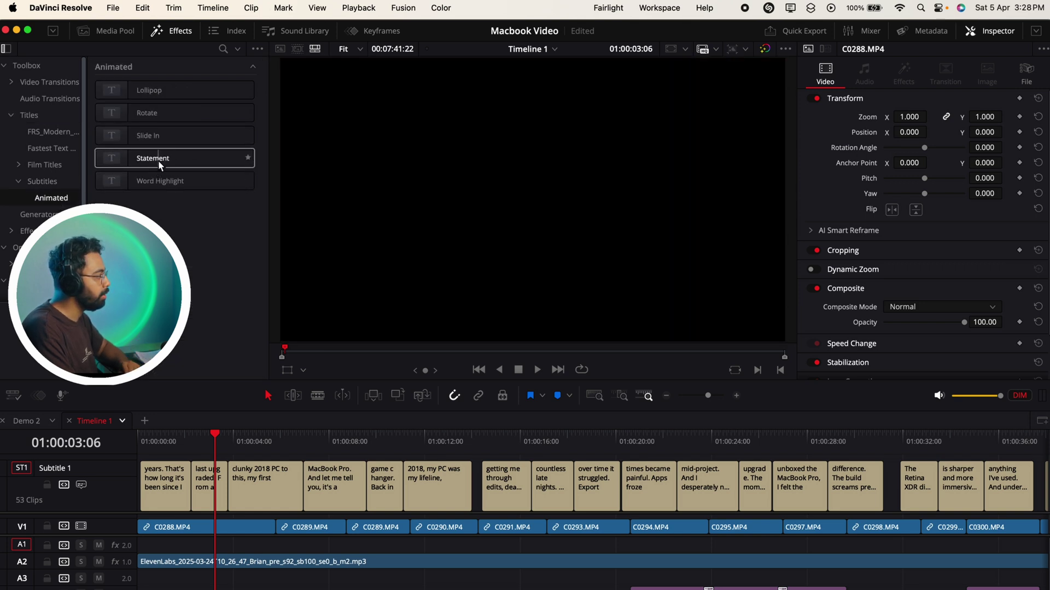
left_click_drag(156, 158, 113, 485)
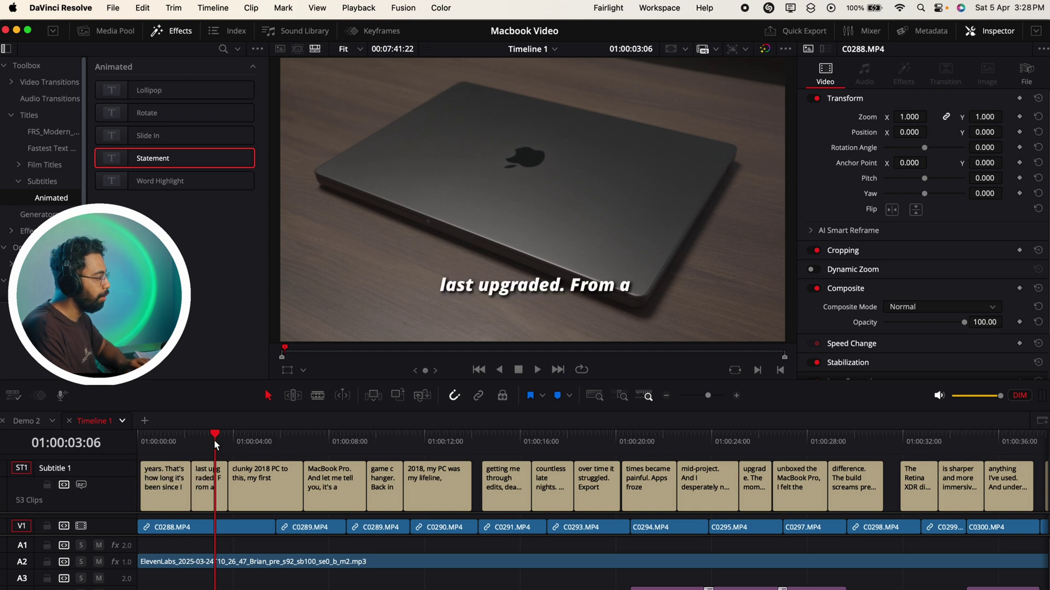
key("space")
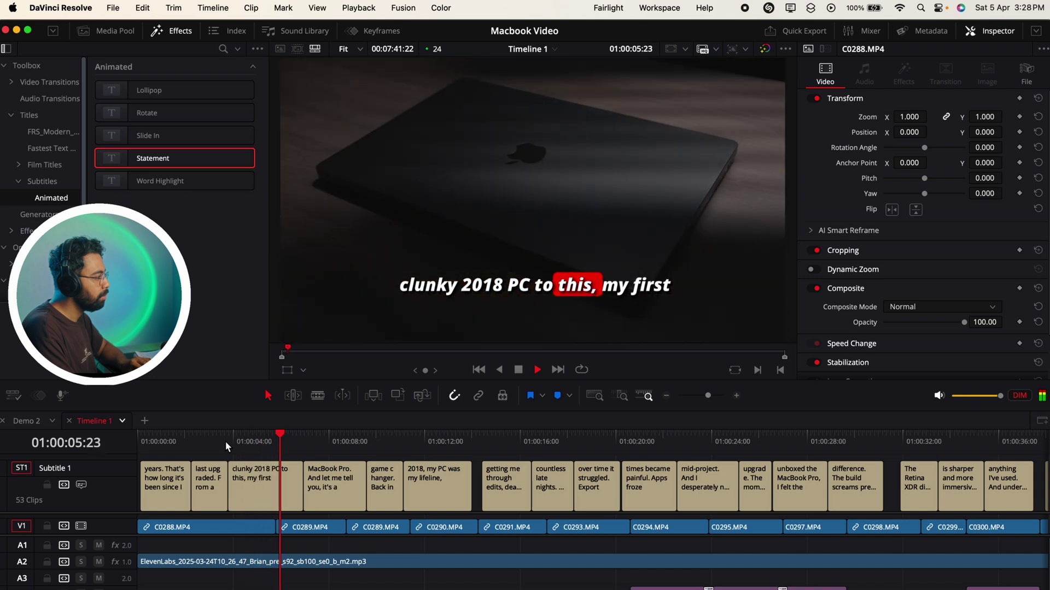
key("space")
Add the Word Highlight style to the Subtitle track and preview the restyled captions
left_click_drag(163, 186, 117, 489)
key("space")
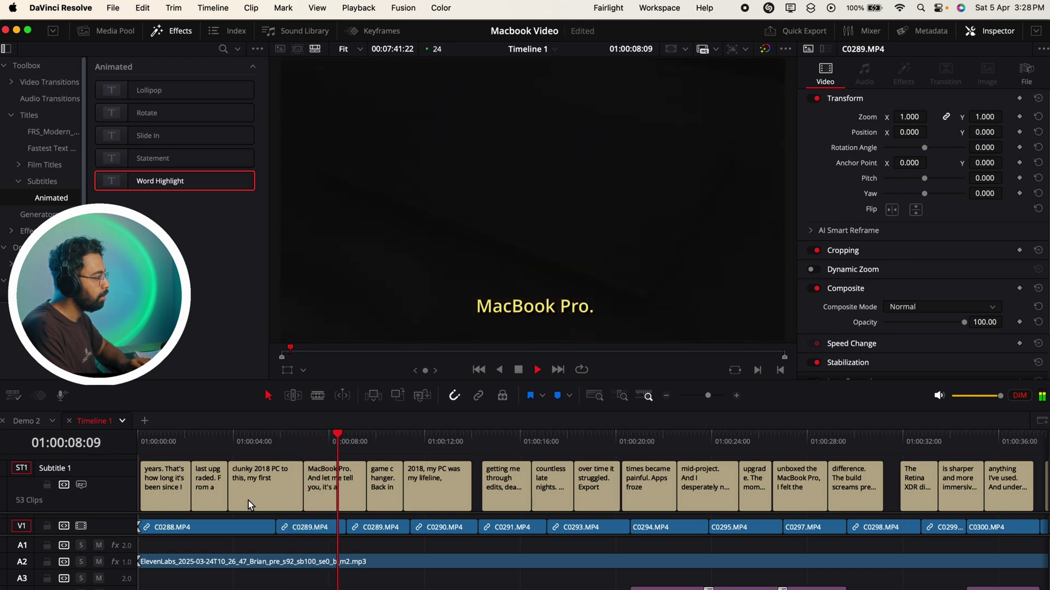
key("space")
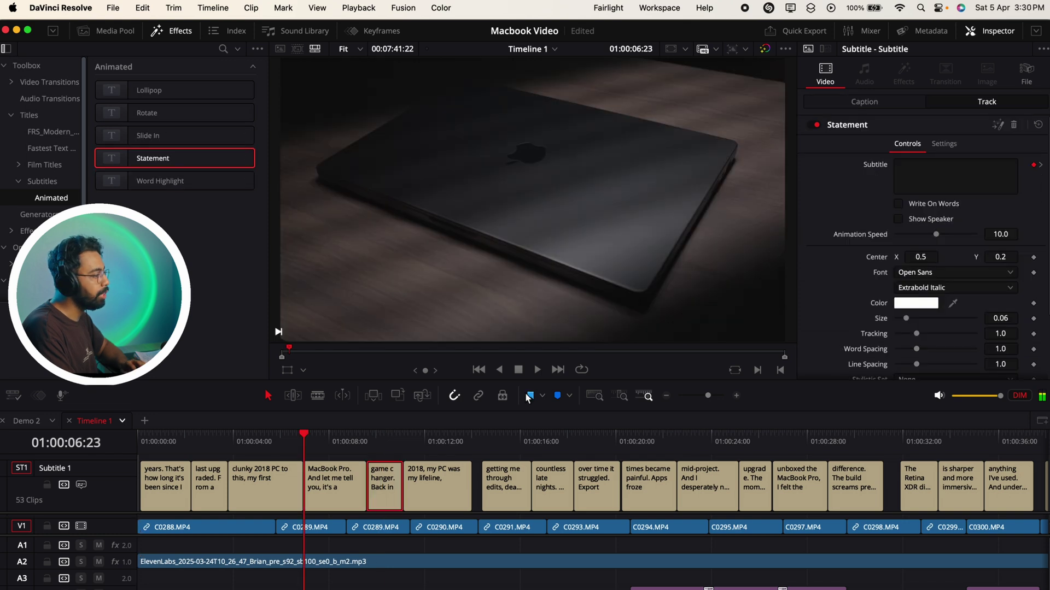
Select the '2018 PC' caption and open its Back Color picker
left_click(276, 481)
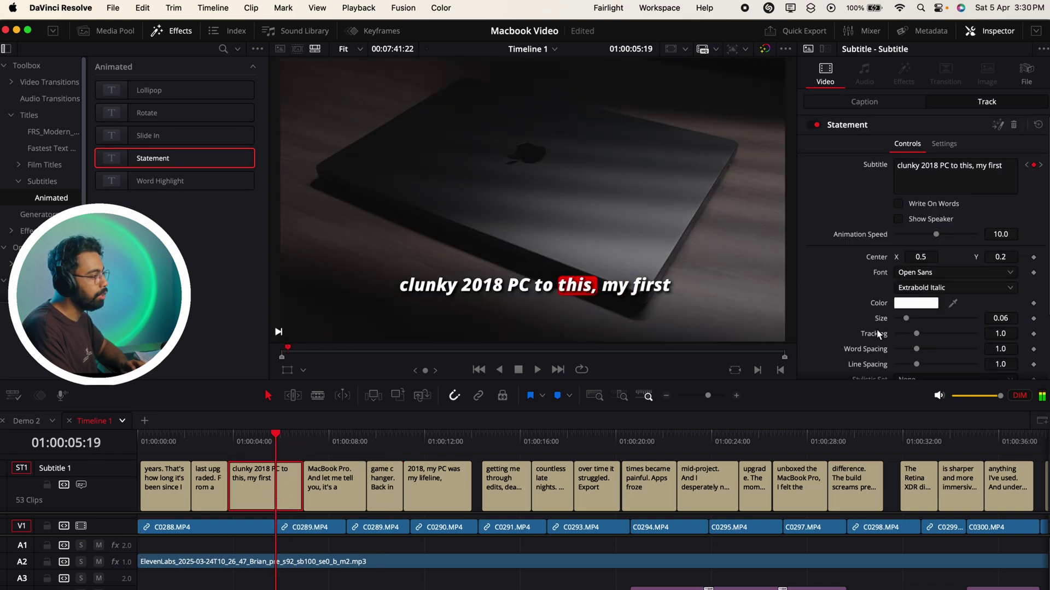
scroll(897, 317, "down", 3)
left_click(934, 321)
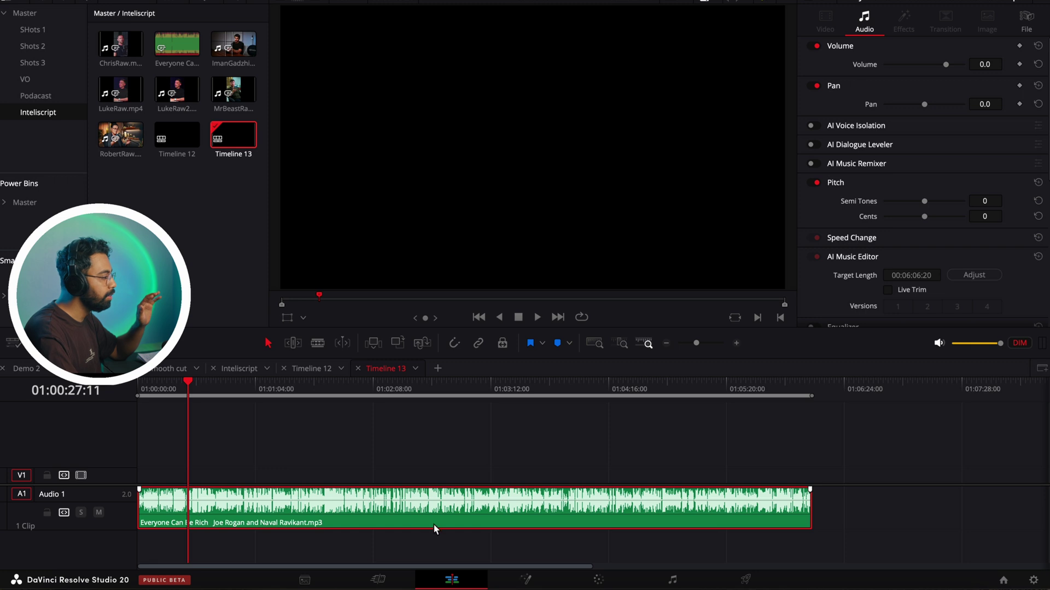
On the Fairlight page, range-select the conversation clip and checkerboard it to new tracks
left_click(673, 581)
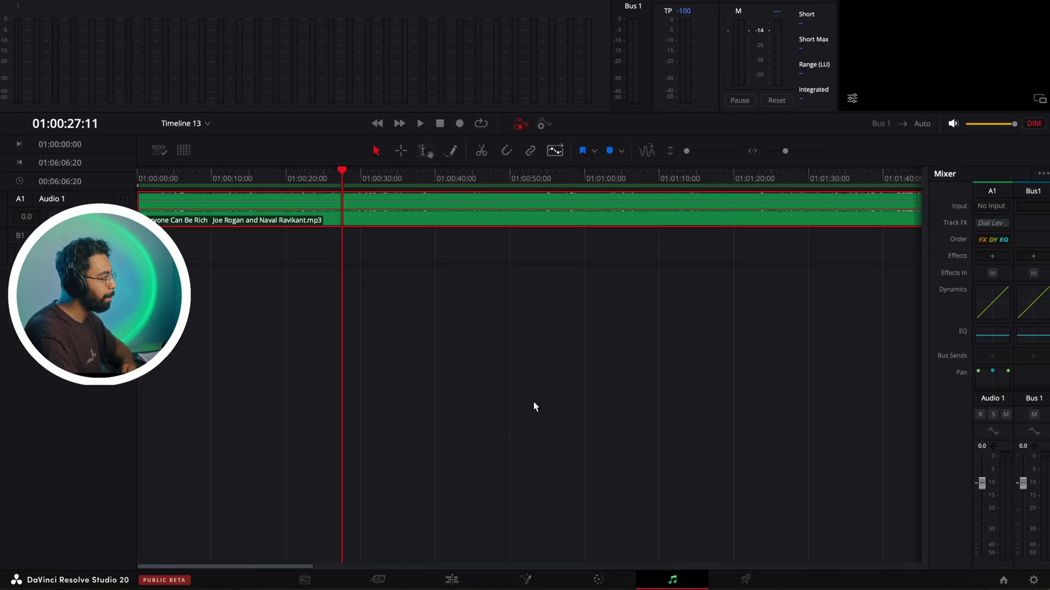
left_click(425, 152)
left_click(412, 219)
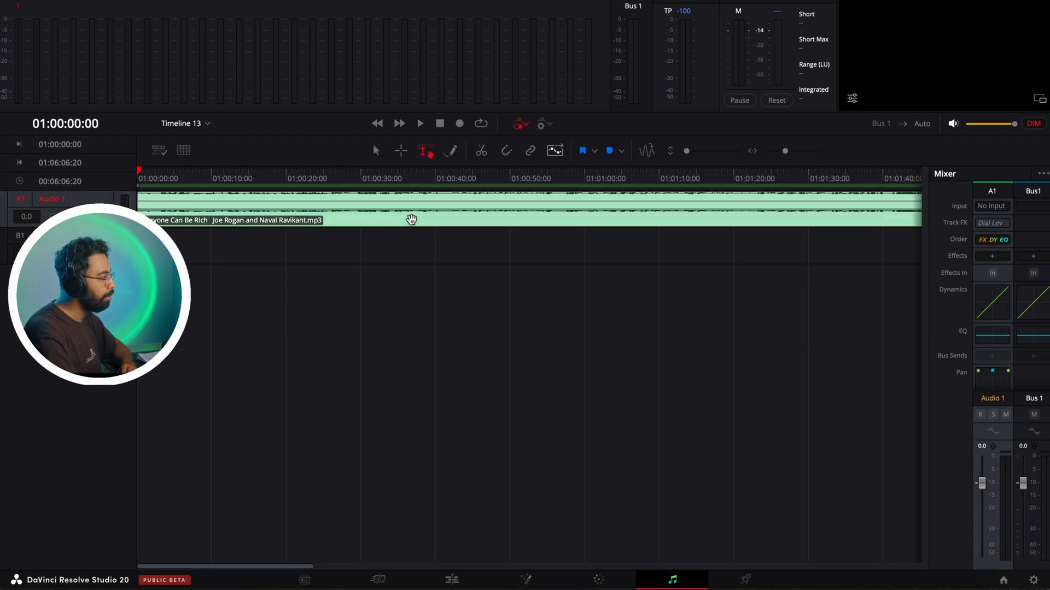
right_click(411, 219)
mouse_move(467, 341)
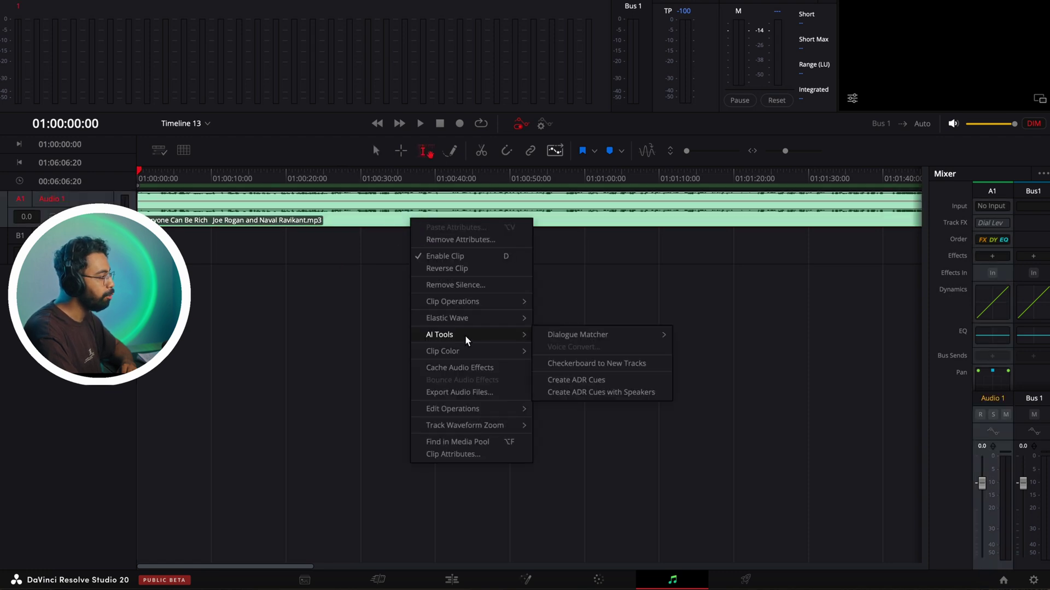
left_click(580, 367)
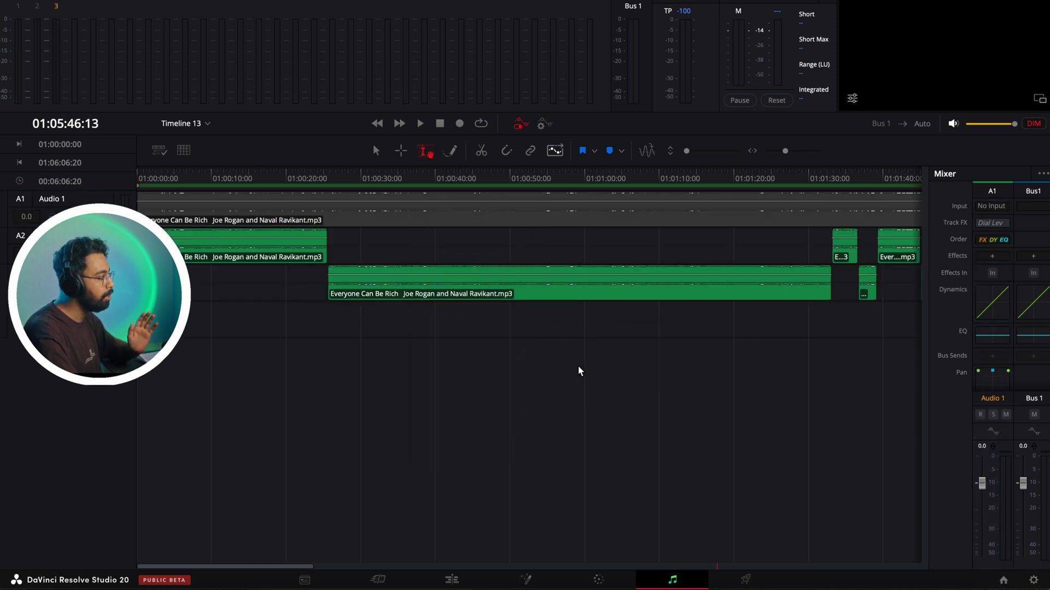
Scrub and play the split speaker tracks between roughly 10 and 33 seconds
left_click(233, 174)
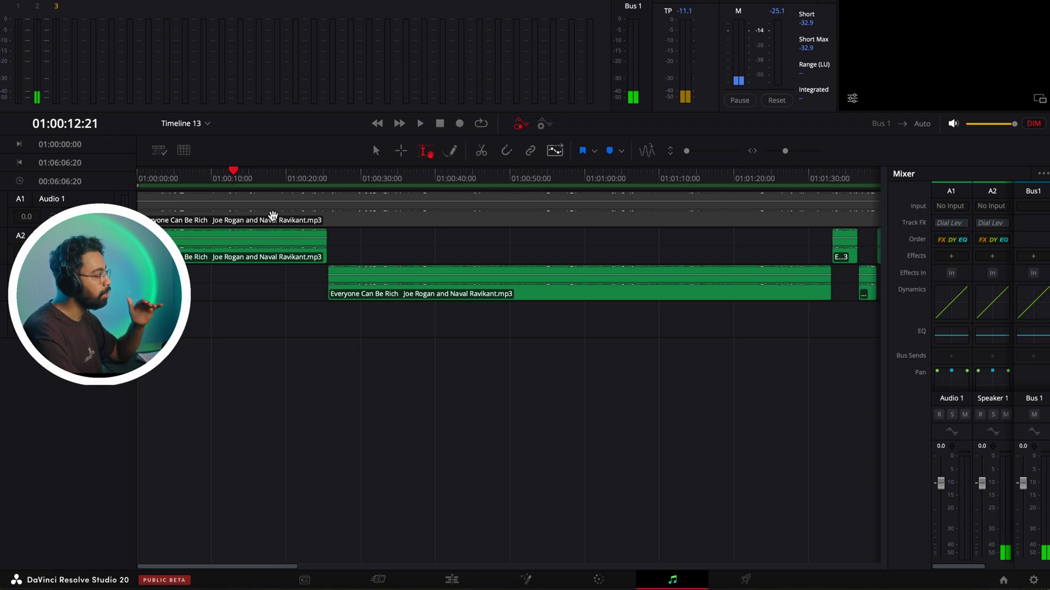
left_click_drag(235, 176, 327, 178)
left_click_drag(412, 192, 392, 192)
key("space")
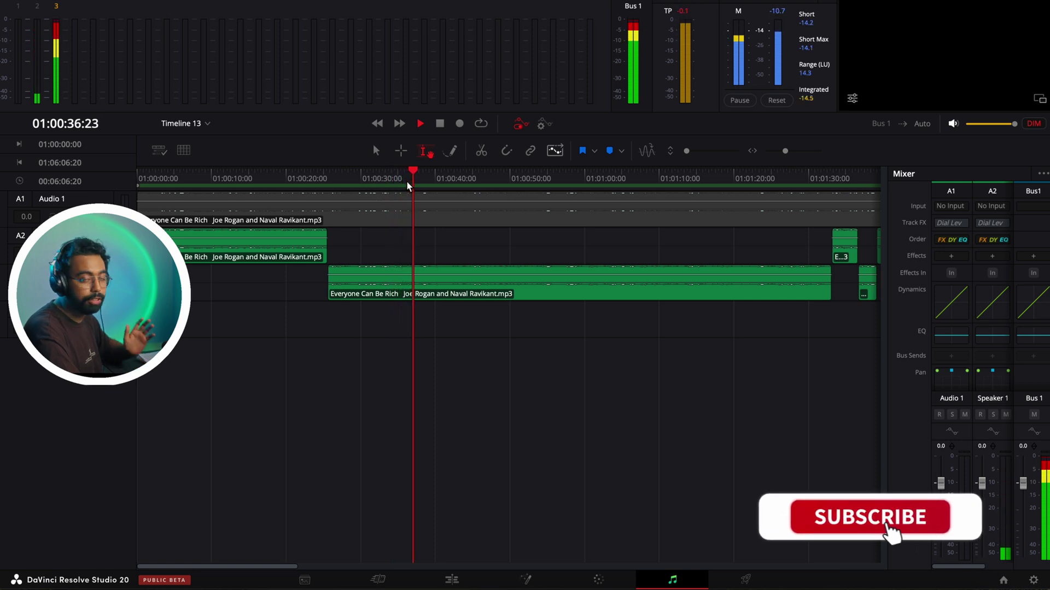
left_click_drag(412, 184, 277, 188)
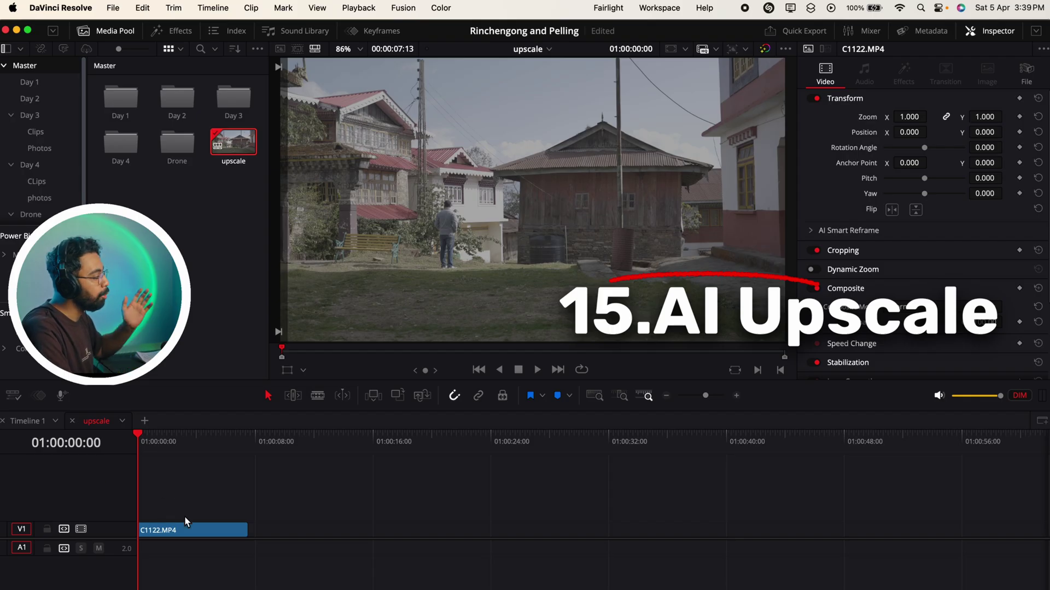
Select C1122.MP4 and enable AI Super Scale at 4x in the Inspector
left_click(185, 526)
left_click(153, 444)
left_click_drag(154, 448, 108, 449)
scroll(865, 303, "down", 4)
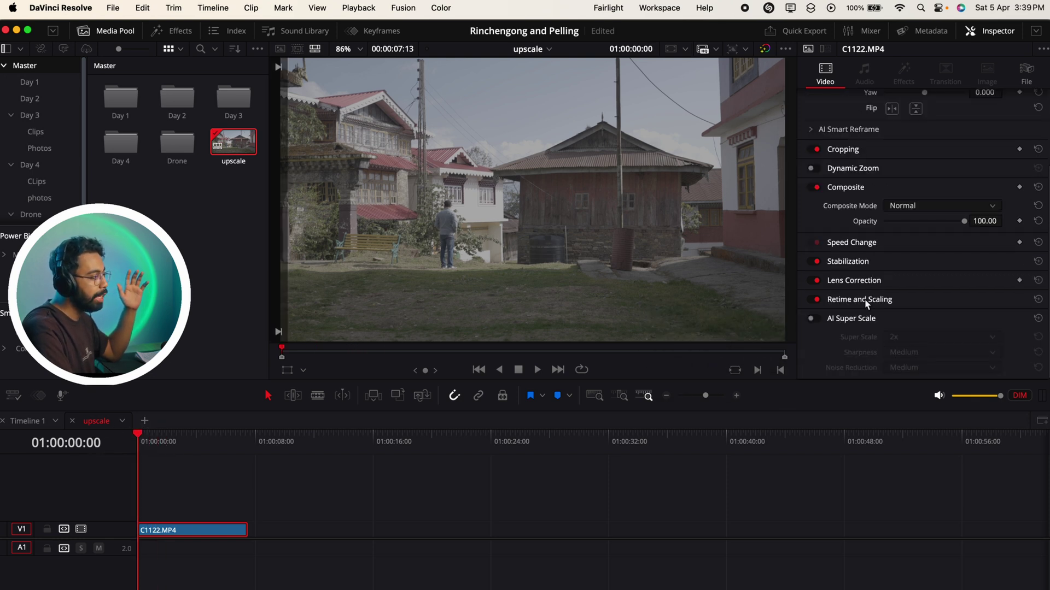
left_click(812, 319)
left_click(910, 337)
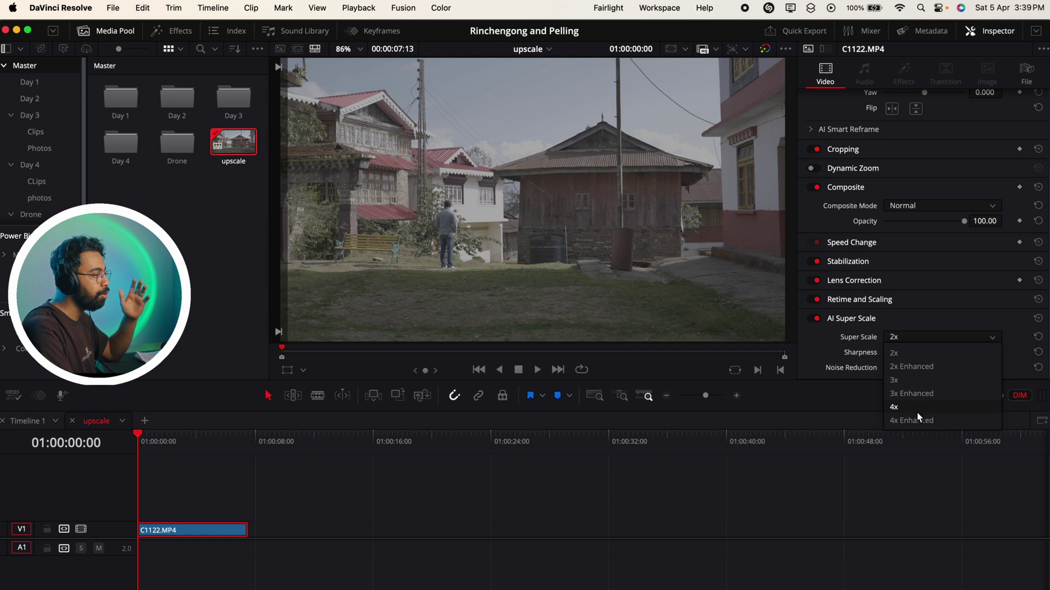
left_click(917, 410)
Move the playhead into the clip and confirm the 4x Super Scale setting
left_click(170, 440)
left_click(916, 338)
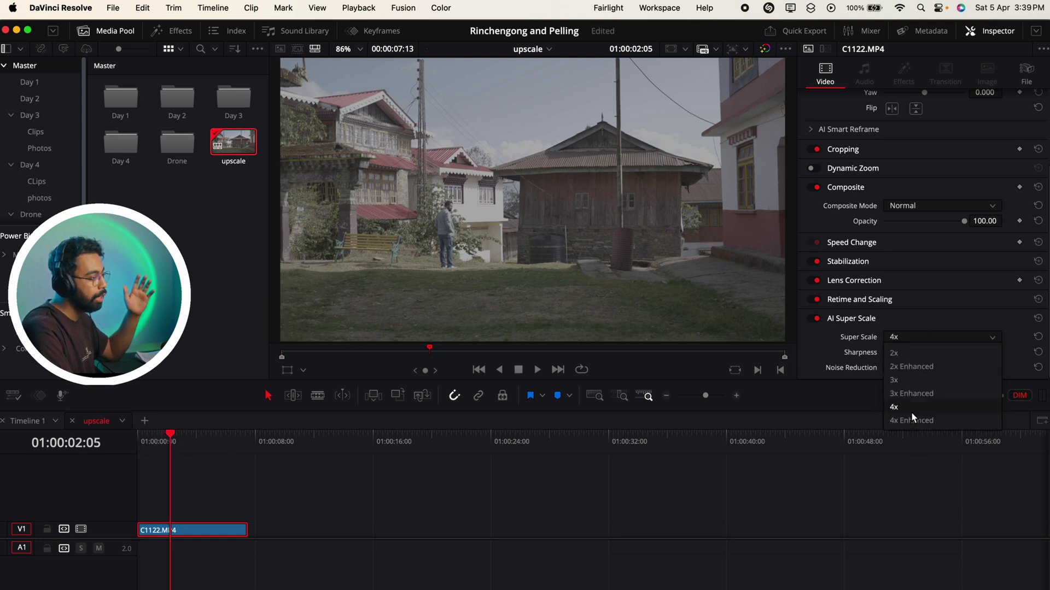
left_click(911, 410)
left_click(186, 441)
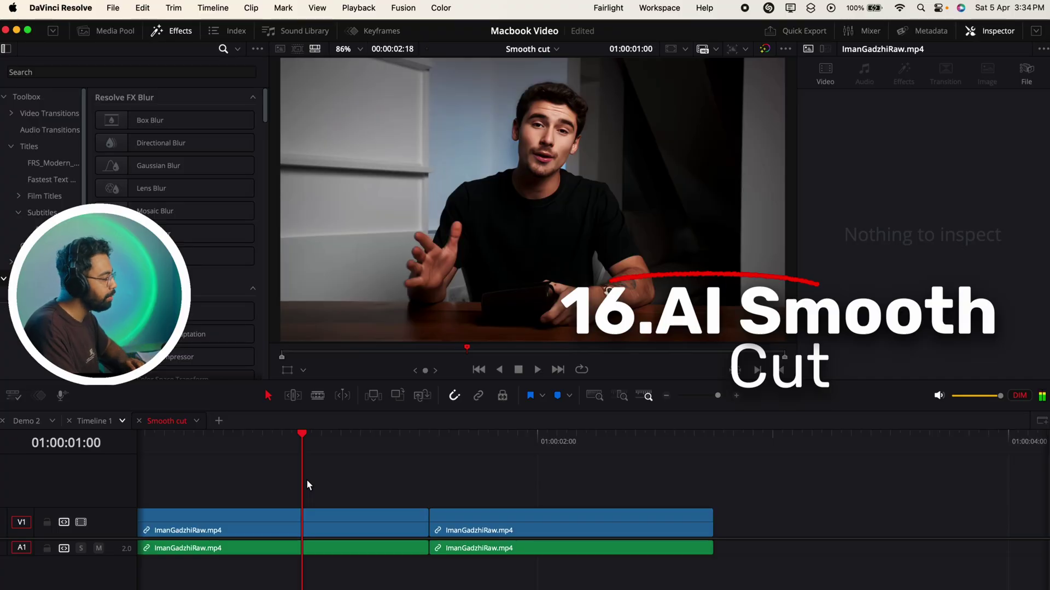
Play through the jump cut between the two ImanGadzhiRaw.mp4 clips
key("space")
left_click(501, 446)
left_click_drag(501, 446, 375, 477)
key("space")
key("space")
left_click_drag(492, 445, 429, 464)
Search video transitions for 'sm', drop Smooth Cut on the clip join and preview it
left_click(56, 112)
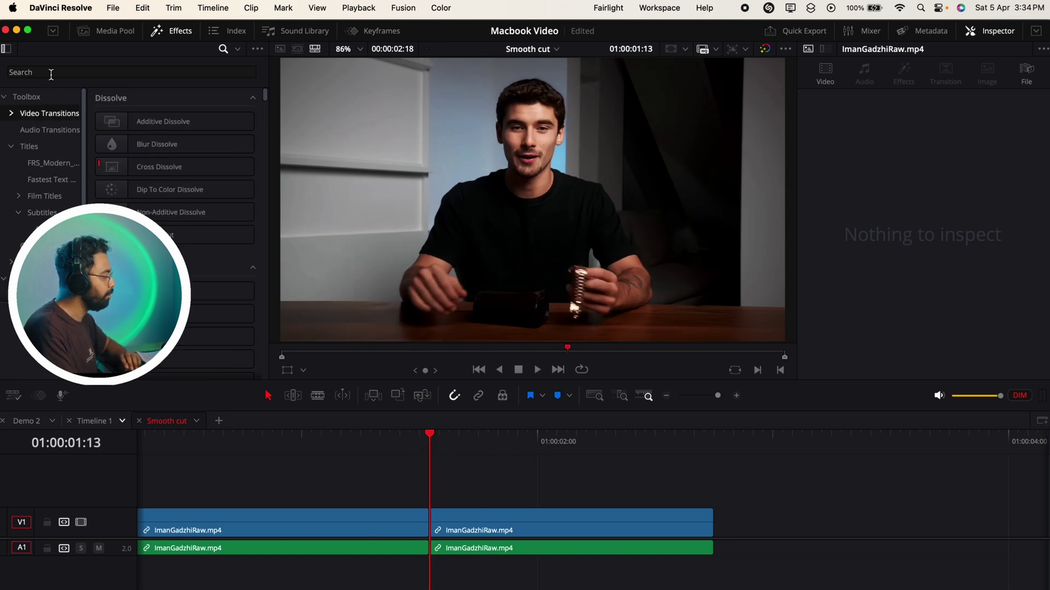
left_click(51, 74)
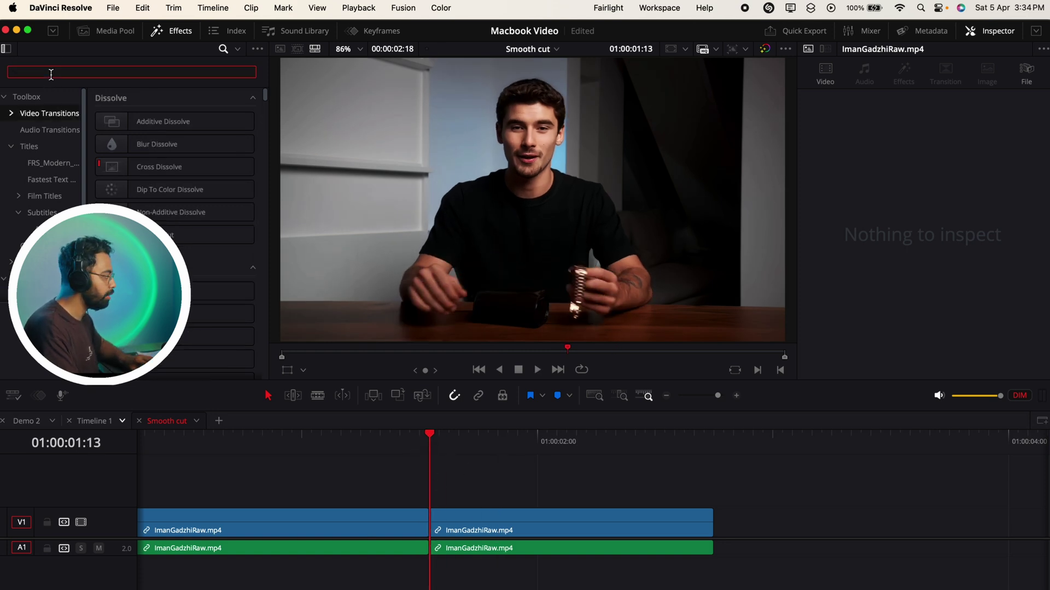
type("smo")
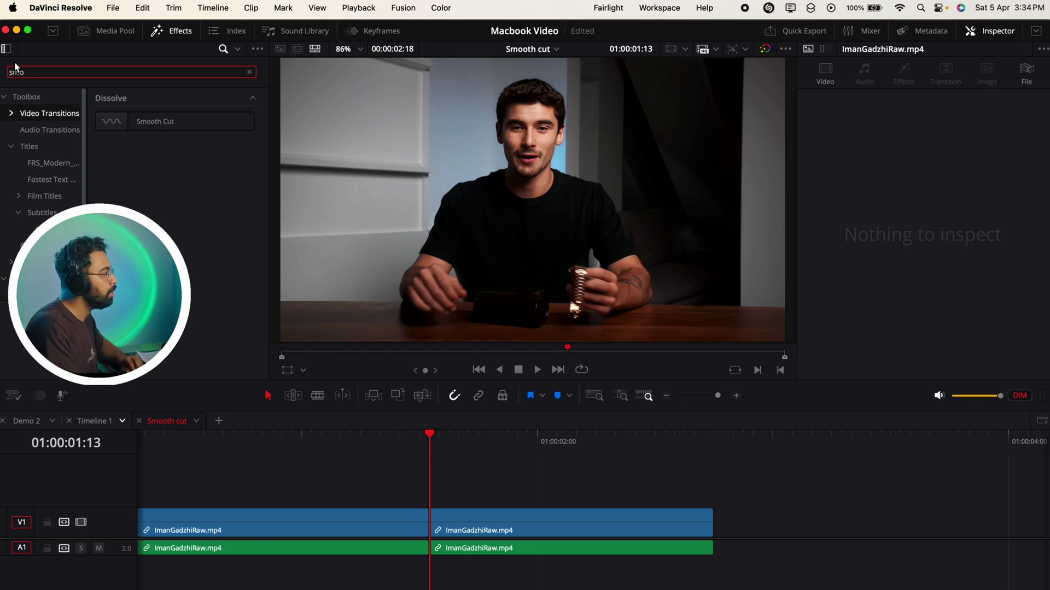
left_click_drag(136, 122, 426, 520)
left_click(270, 470)
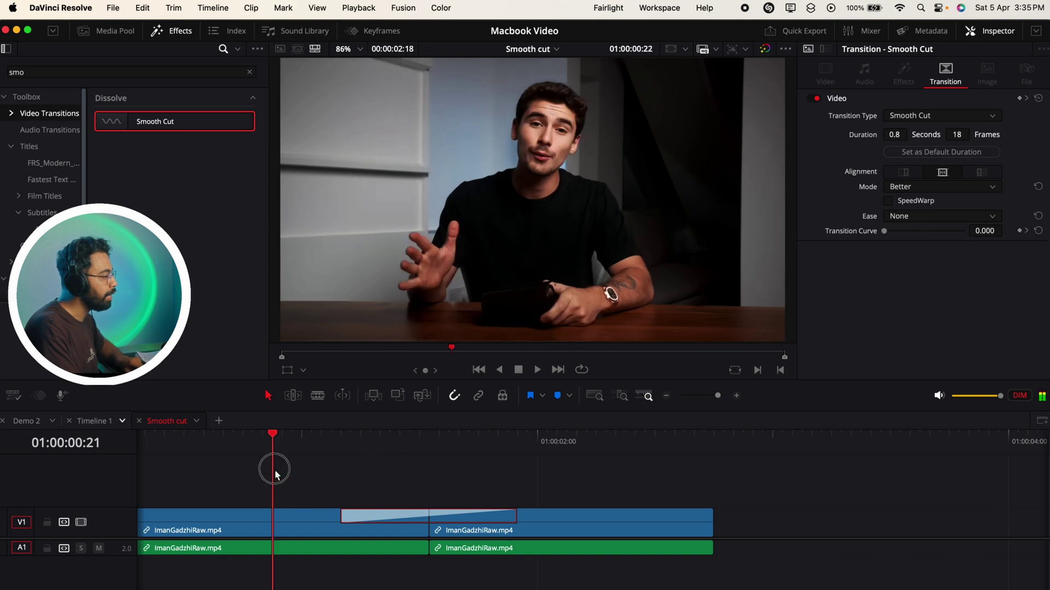
key("space")
key("space")
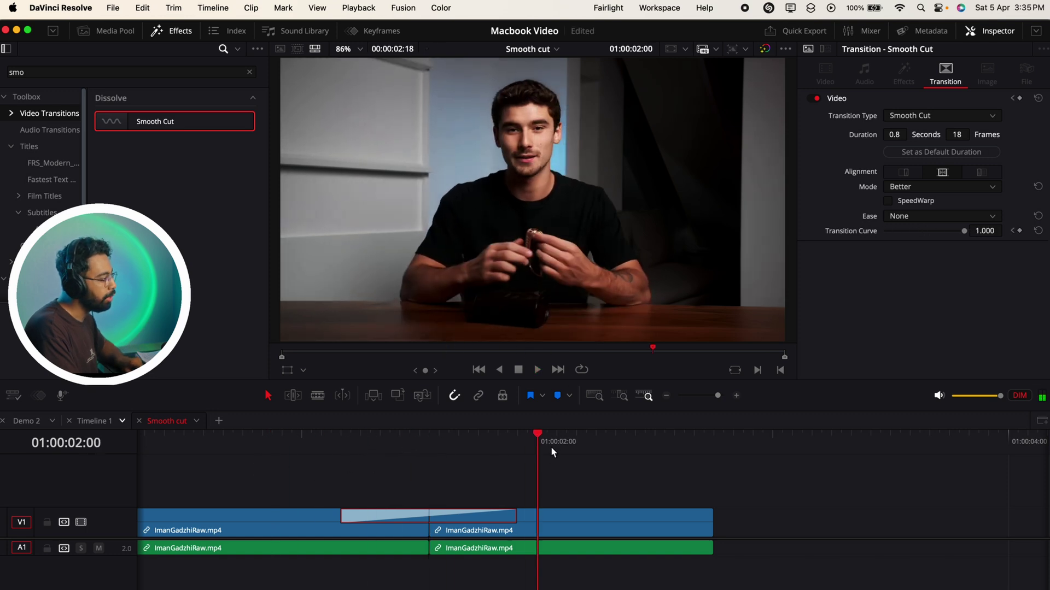
left_click_drag(549, 457, 402, 453)
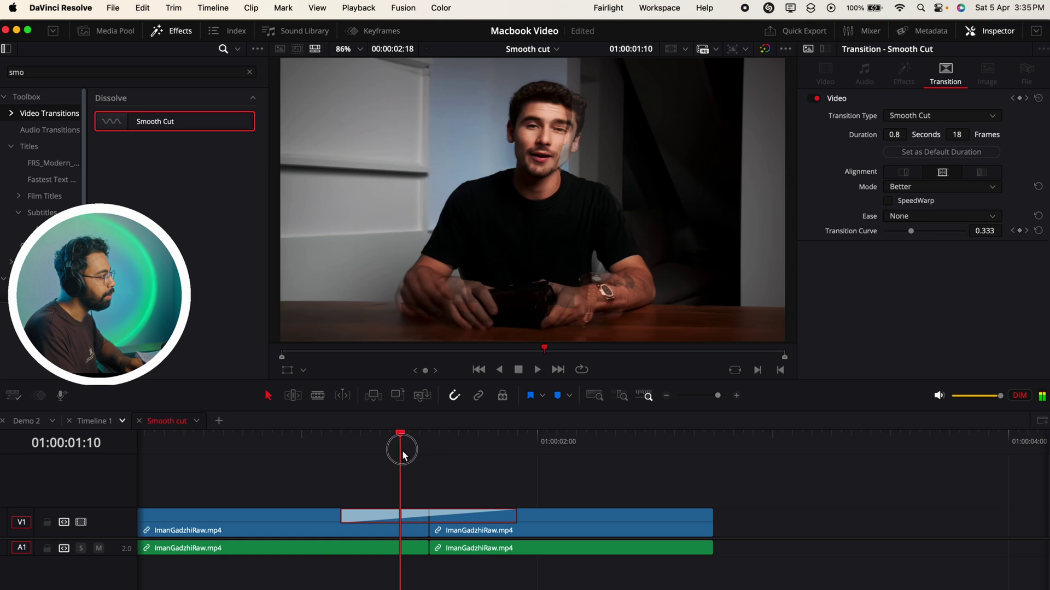
Enable SpeedWarp on the Smooth Cut transition and play it back
left_click(888, 201)
left_click_drag(406, 455, 176, 483)
key("space")
key("space")
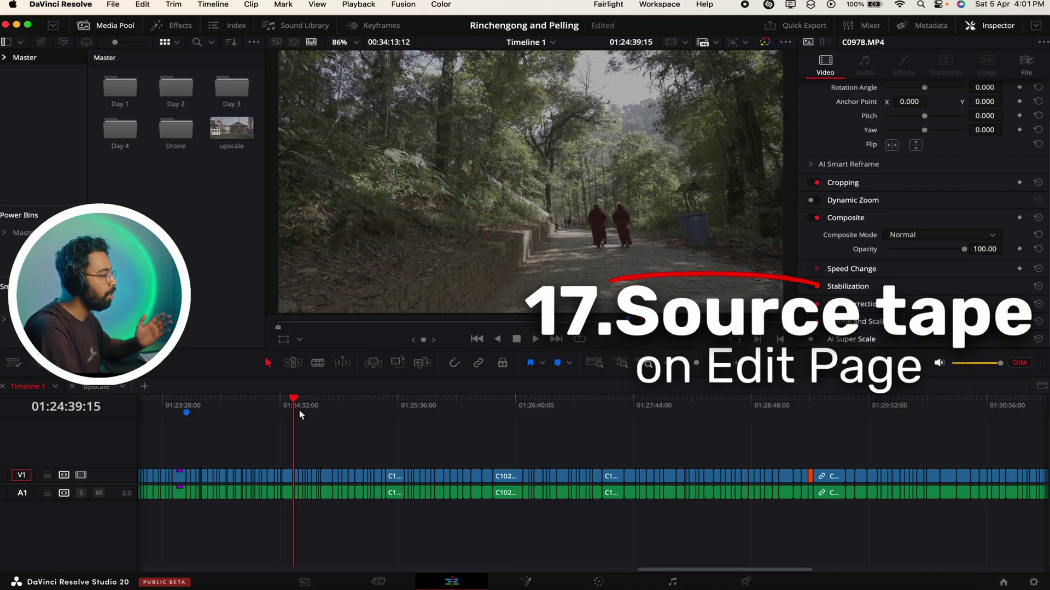
On the Edit page, turn on Source Tape mode (Q) with the side-by-side source and timeline viewers
left_click(378, 582)
left_click(438, 583)
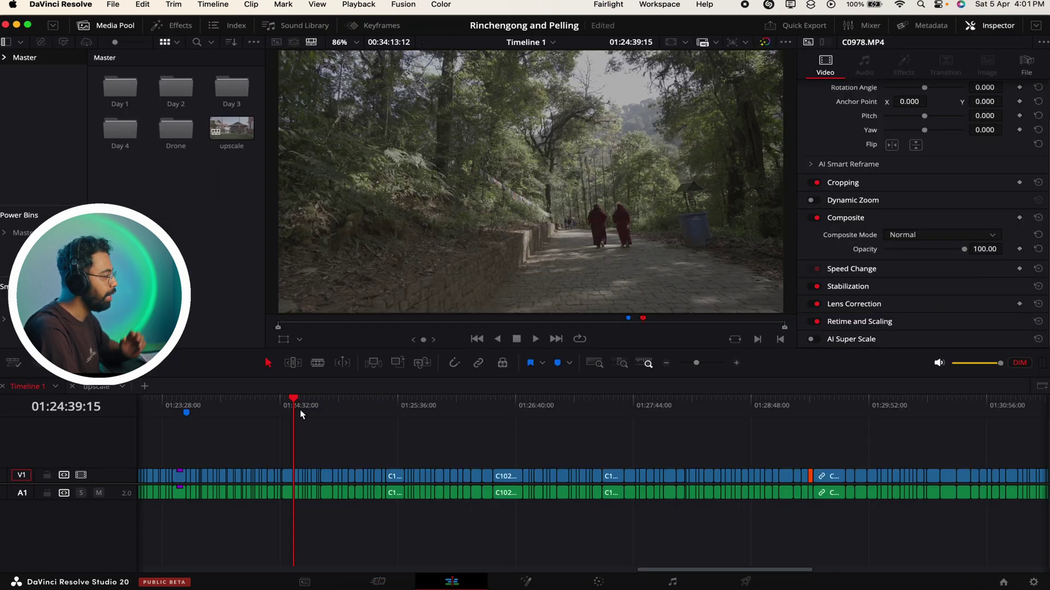
left_click_drag(301, 410, 335, 424)
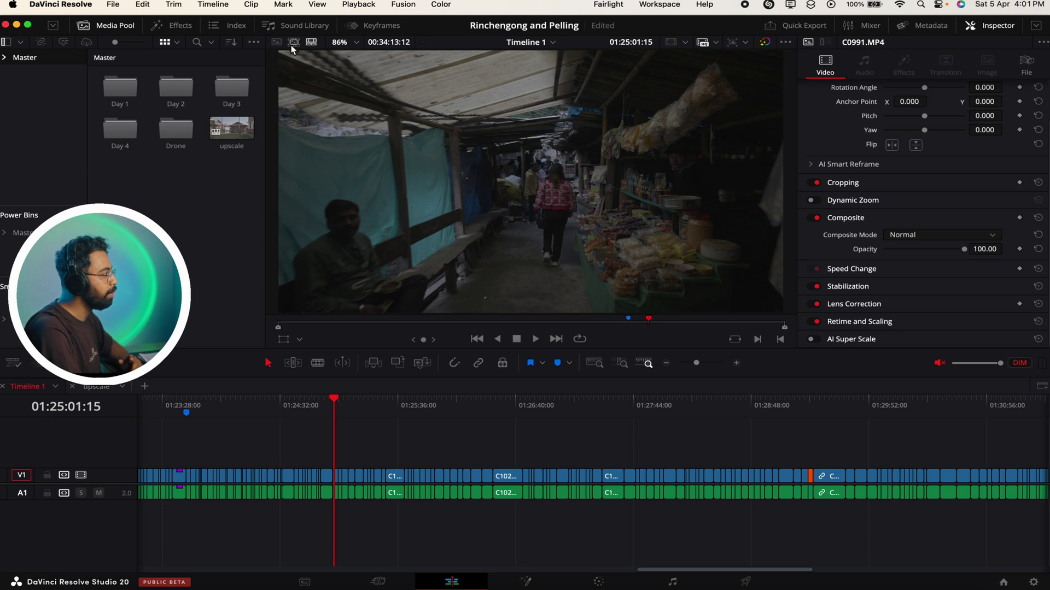
key("q")
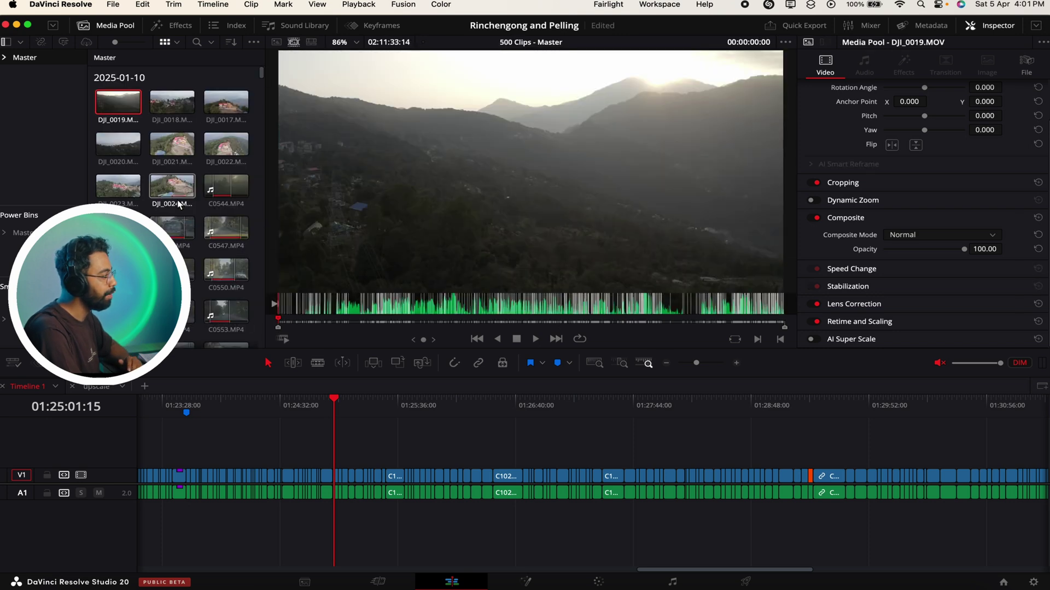
left_click(294, 42)
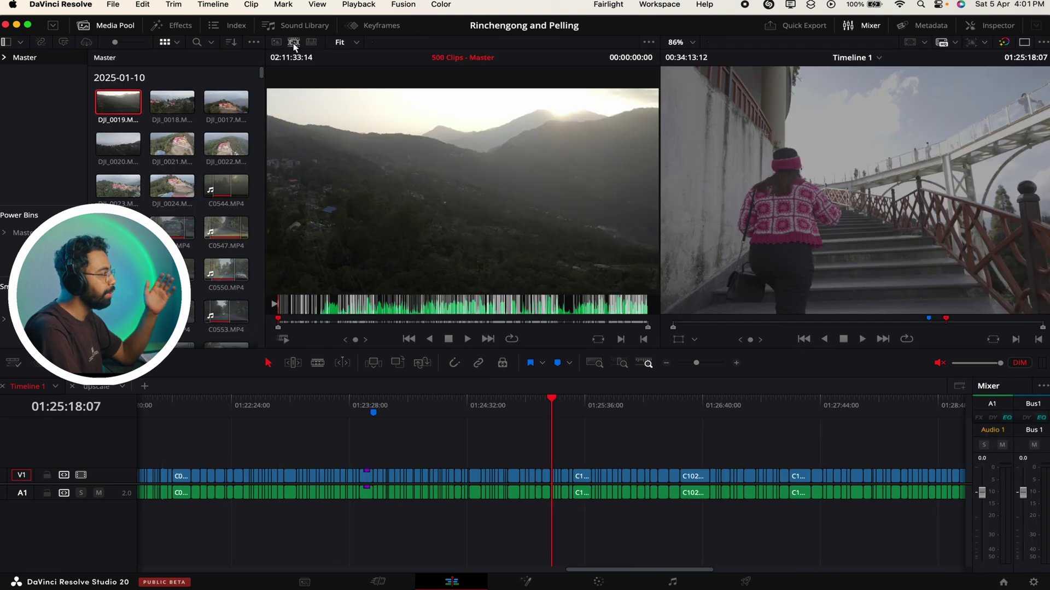
left_click_drag(552, 403, 531, 418)
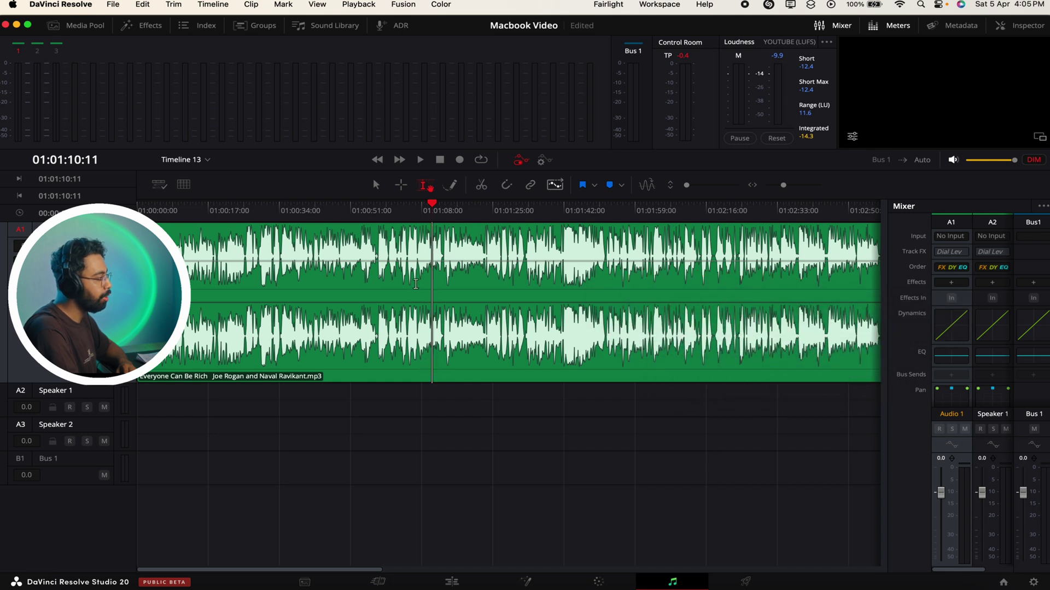
Run Remove Silence on the podcast clip with Fade Head and Tail ticked
right_click(415, 285)
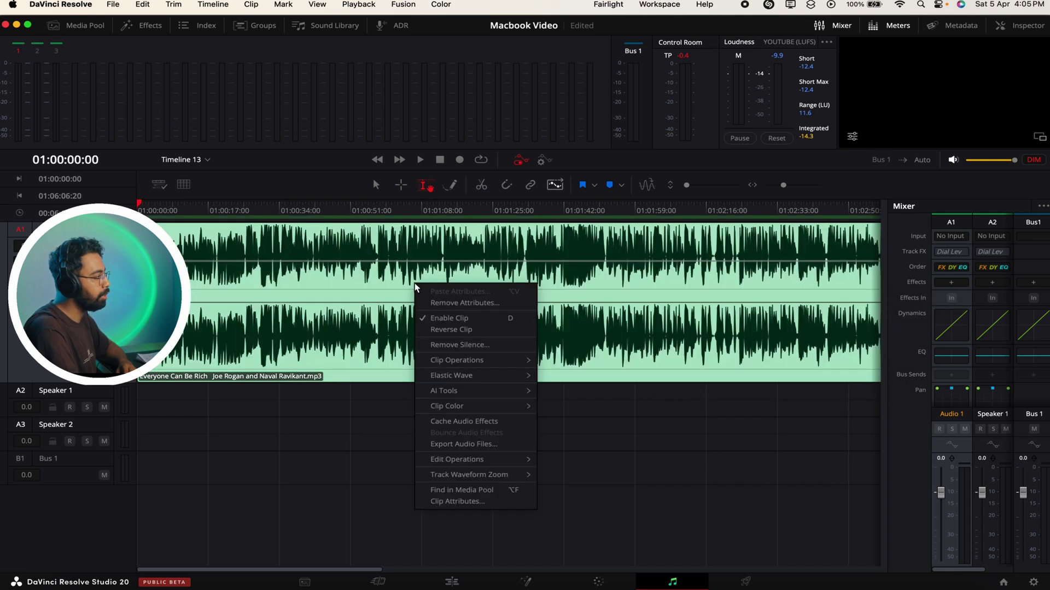
left_click(462, 345)
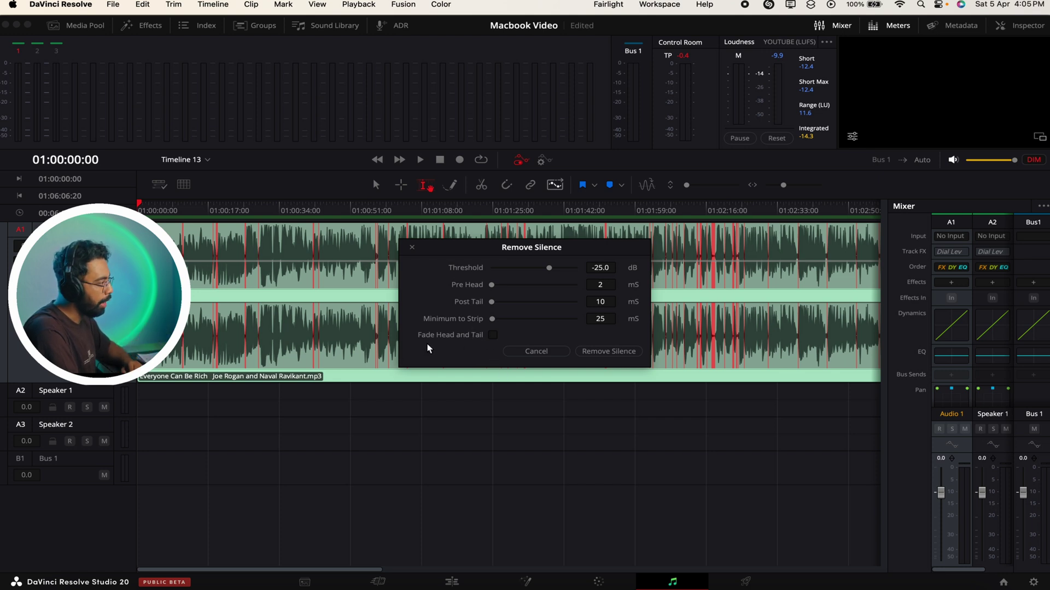
left_click(493, 335)
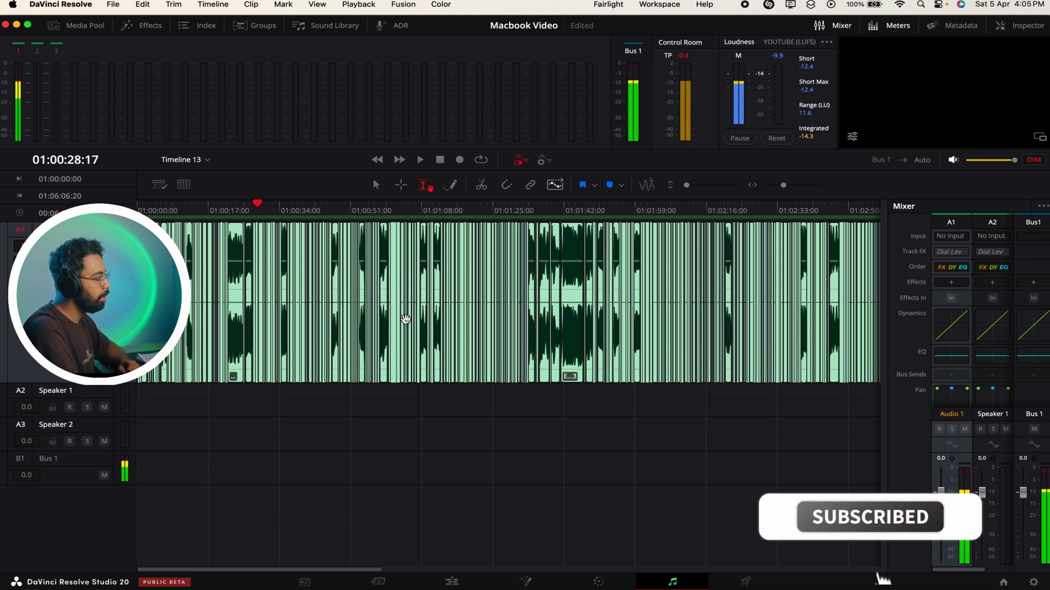
Play the trimmed podcast audio from the start and jump to later sections to check it
scroll(405, 319, "up", 5)
key("Home")
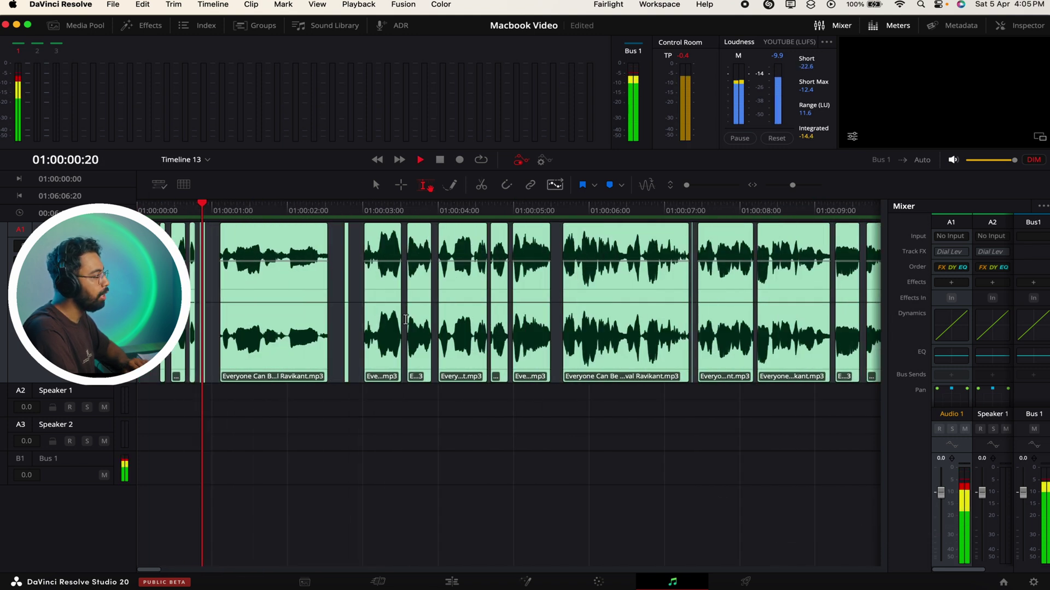
left_click(554, 232)
key("Home")
key("space")
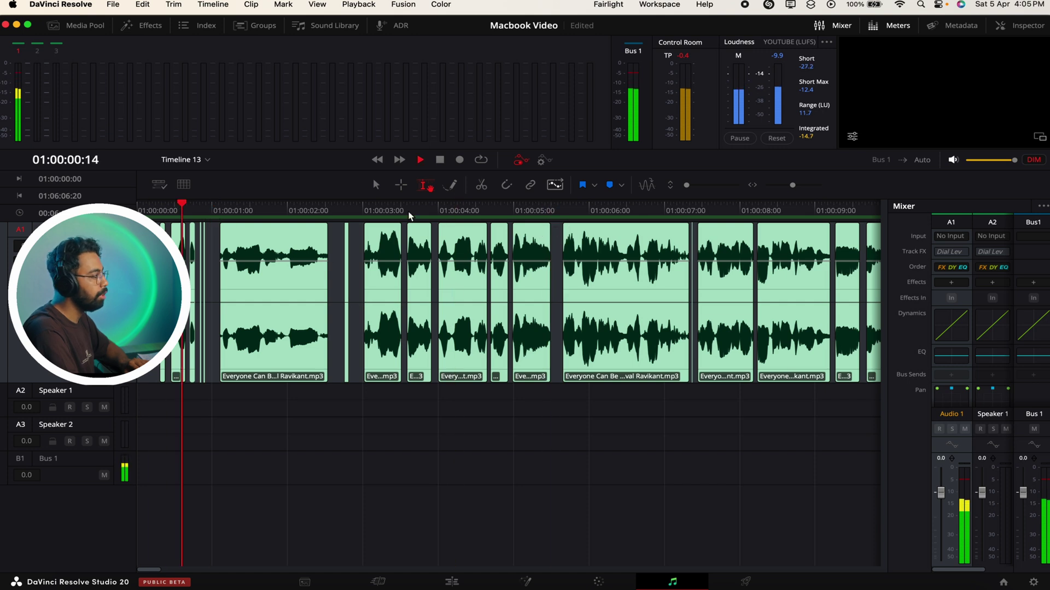
key("Home")
left_click(631, 246)
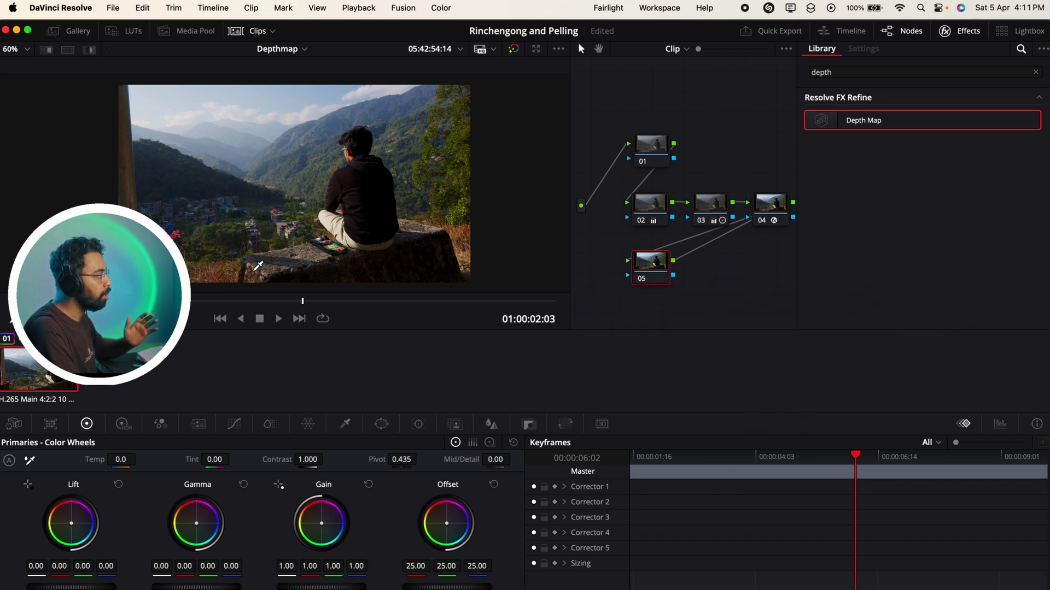
Drop Depth Map onto node 05 and untick Depth Map Preview to show the colour image
left_click_drag(873, 126, 665, 272)
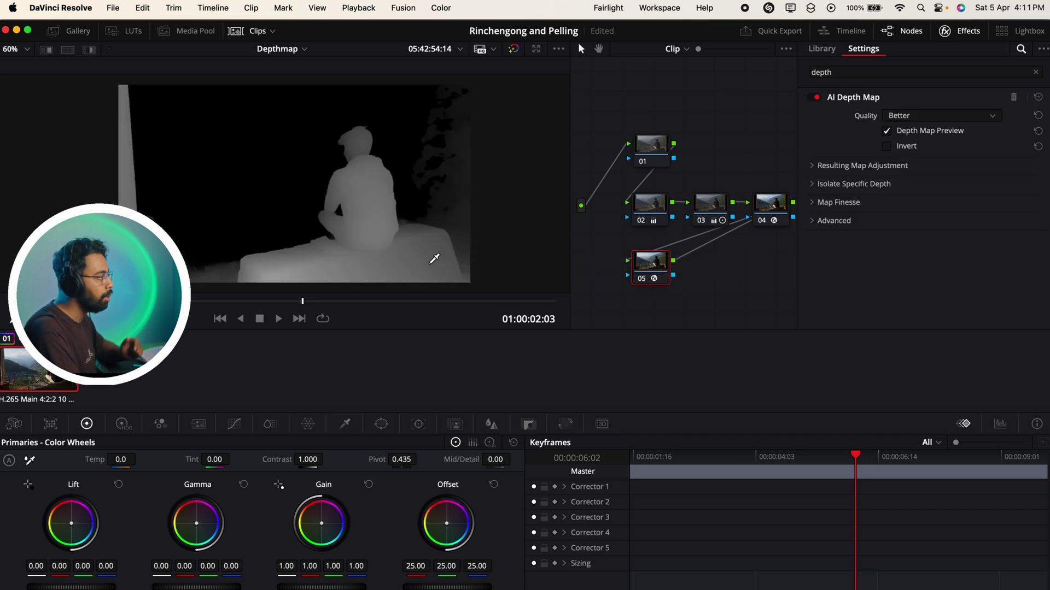
left_click(886, 132)
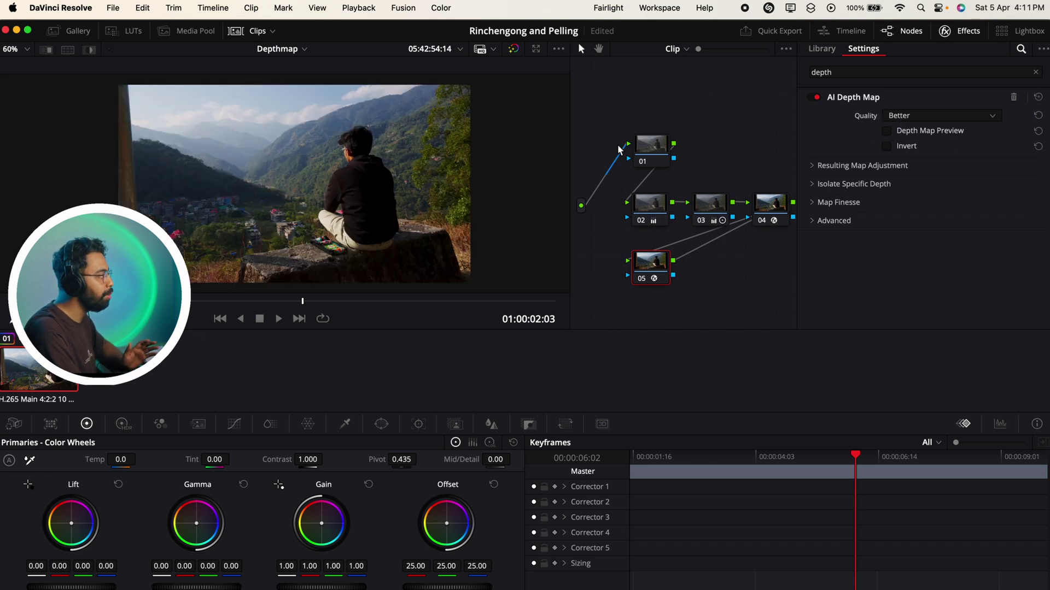
scroll(351, 335, "up", 1)
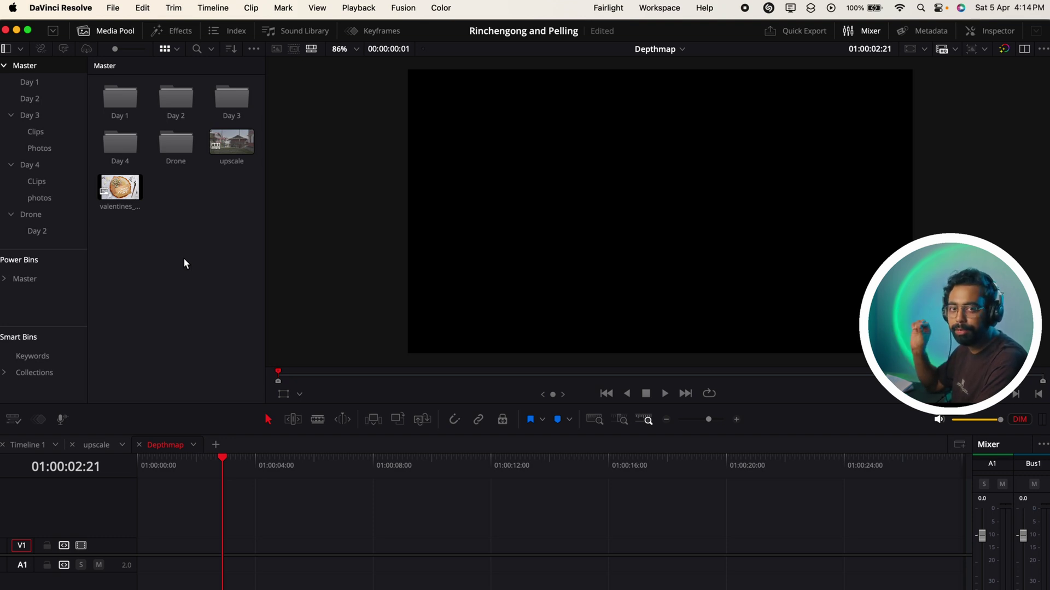
Place valentines_day.psd on V1 and split its PSD layers in place onto separate tracks
key("super+a")
left_click_drag(128, 200, 193, 556)
right_click(179, 549)
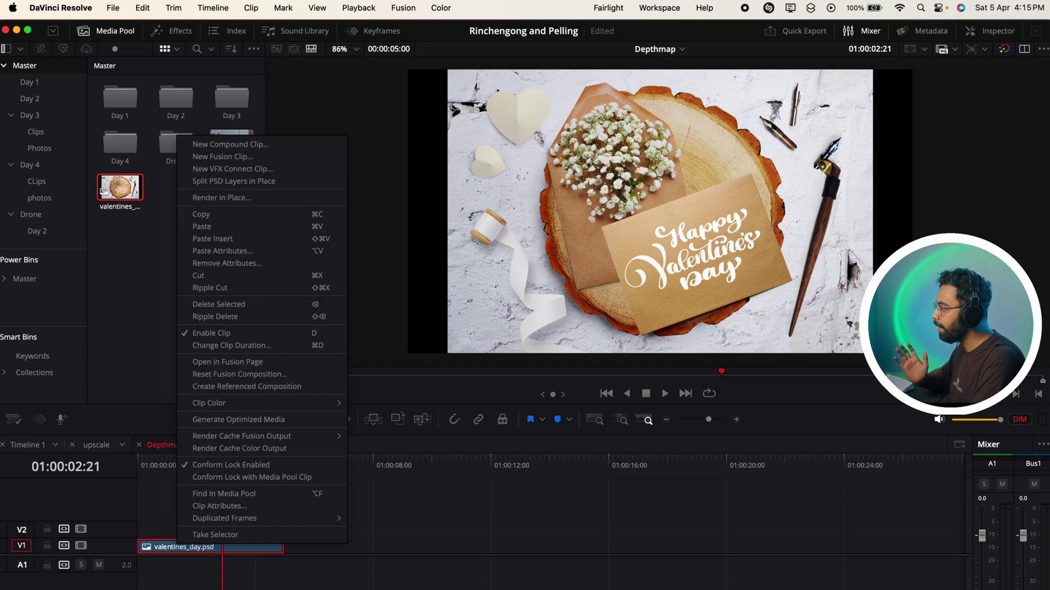
left_click(251, 182)
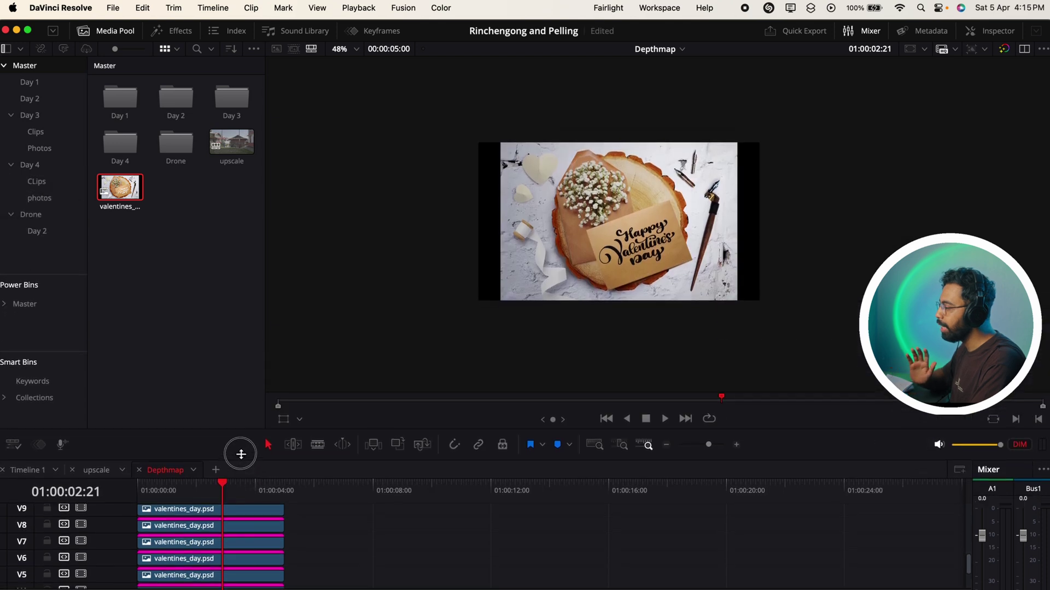
Enlarge the timeline, select the layer clips on V6 to V17 and disable them
left_click_drag(244, 441, 238, 216)
scroll(164, 410, "up", 3)
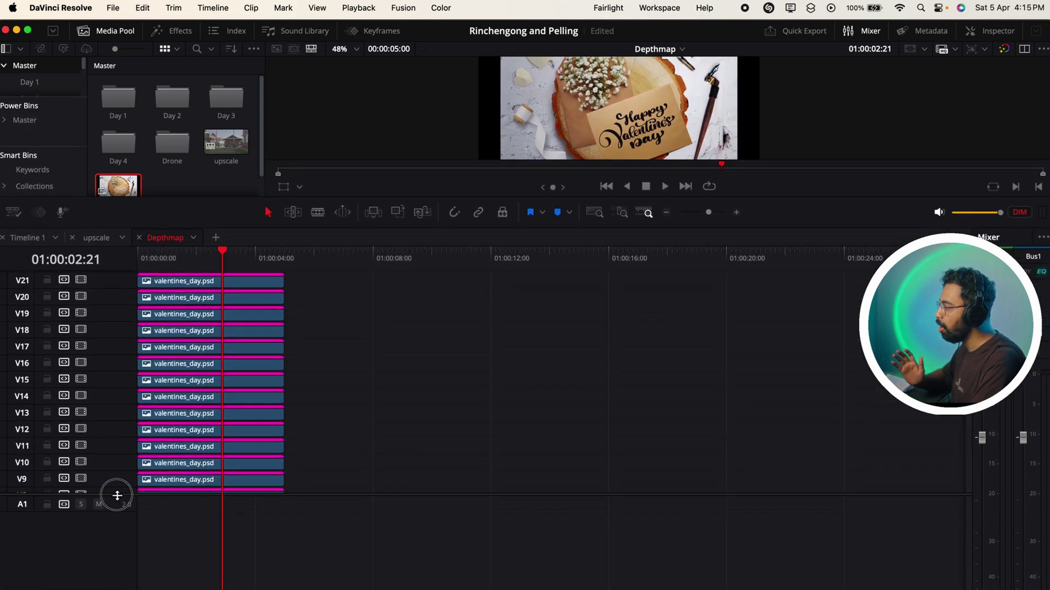
left_click_drag(117, 499, 130, 573)
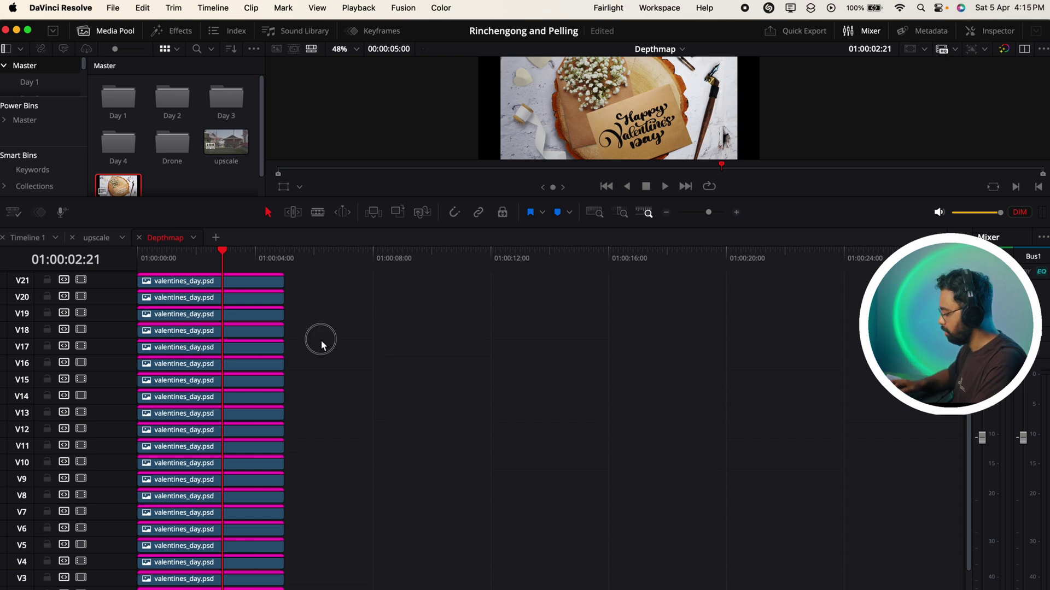
left_click_drag(320, 340, 207, 530)
key("d")
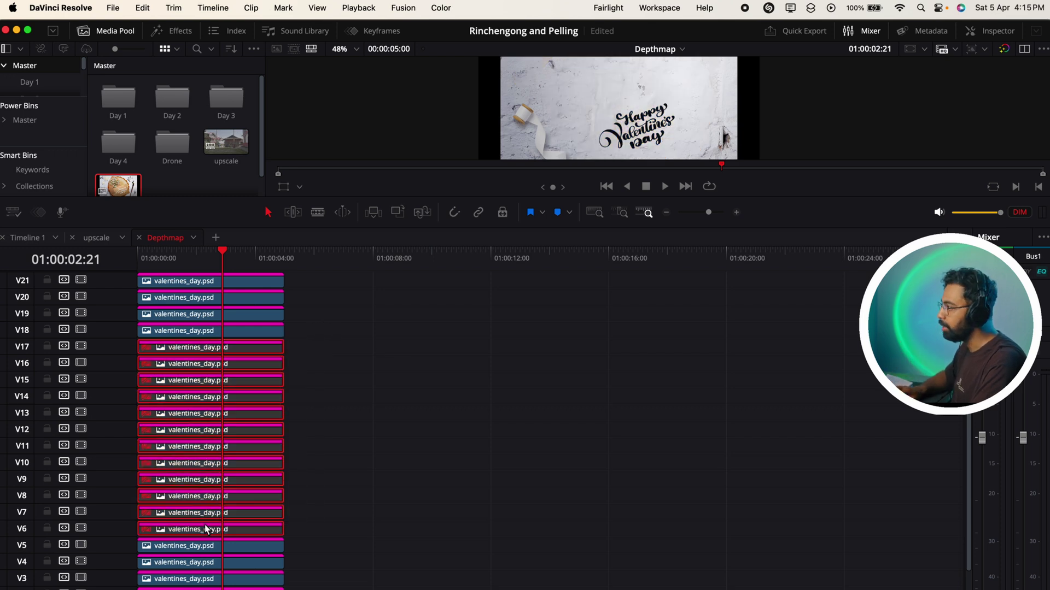